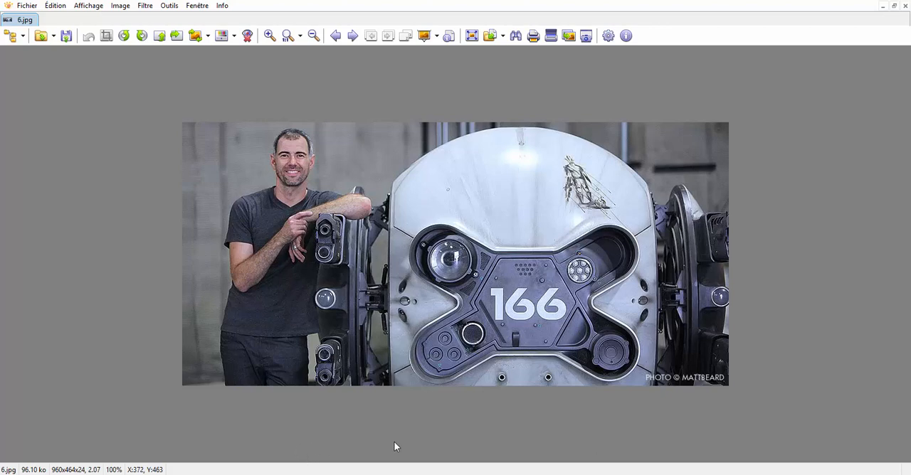
Examine the Oblivion drone reference images and compare them with the rendered drone model.
{"action": "left_click", "coordinate": [354, 441]}
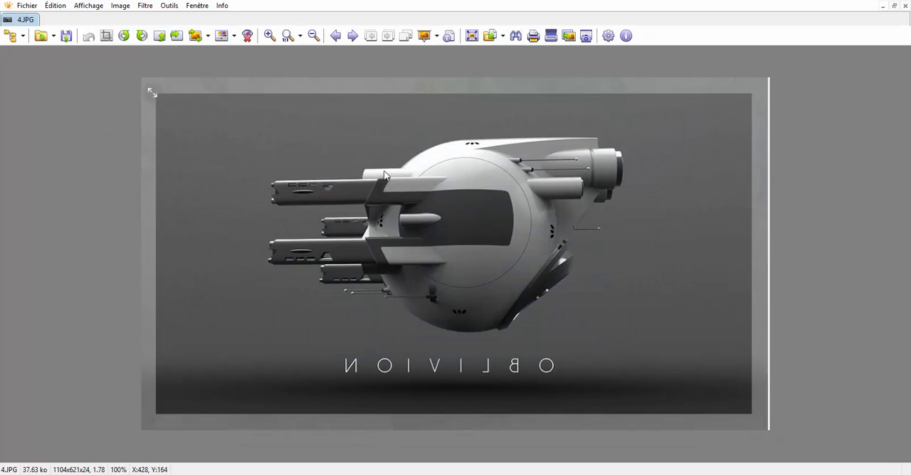
{"action": "scroll", "coordinate": [384, 175], "scroll_direction": "up", "scroll_amount": 1}
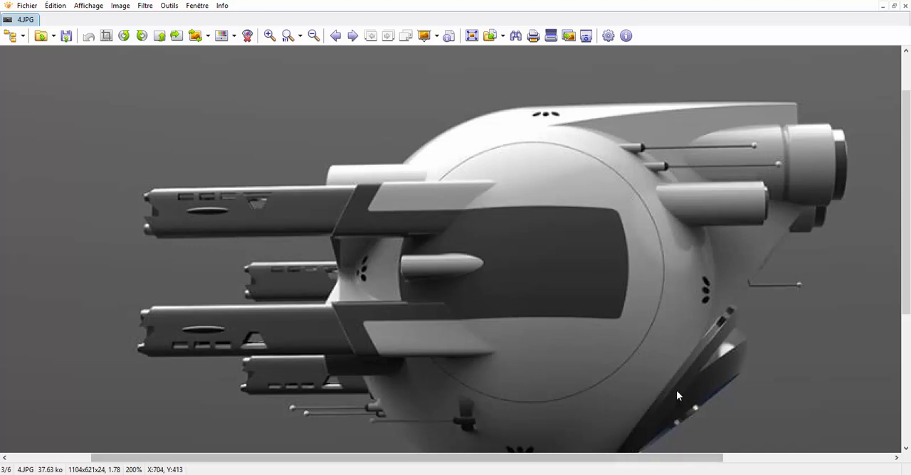
{"action": "mouse_move", "coordinate": [404, 474]}
{"action": "left_click", "coordinate": [466, 440]}
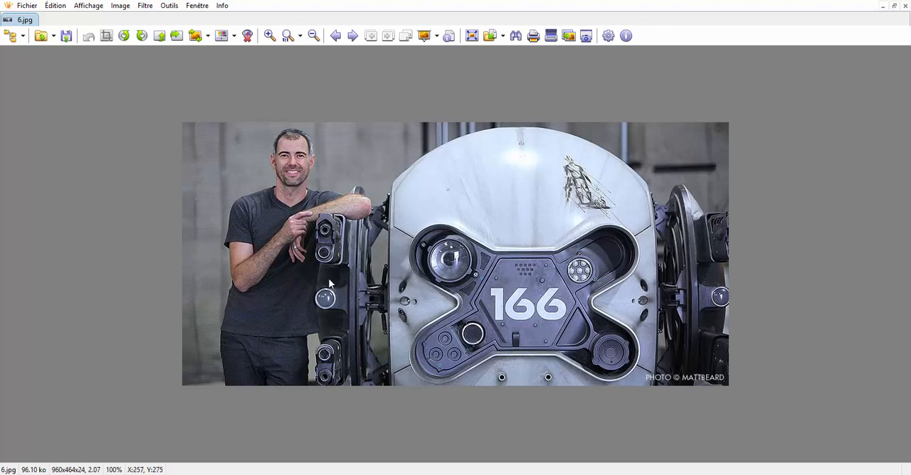
{"action": "scroll", "coordinate": [328, 278], "scroll_direction": "up", "scroll_amount": 1, "text": "ctrl"}
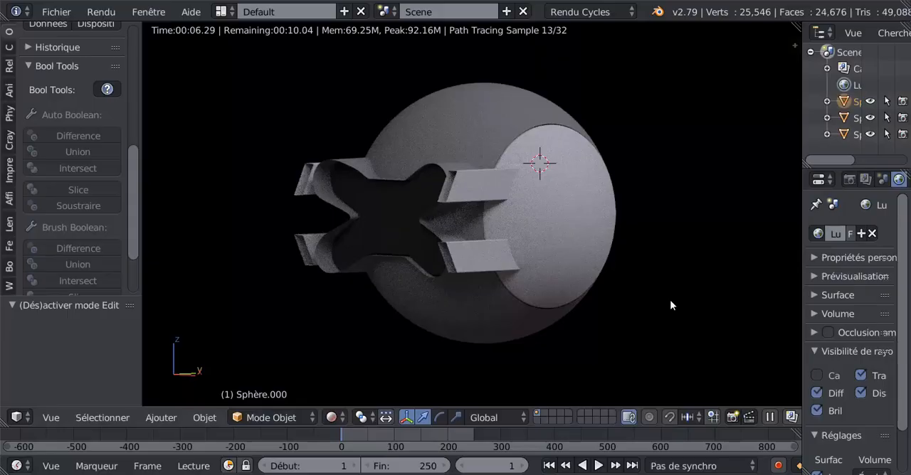
{"action": "scroll", "coordinate": [640, 229], "scroll_direction": "up", "scroll_amount": 3}
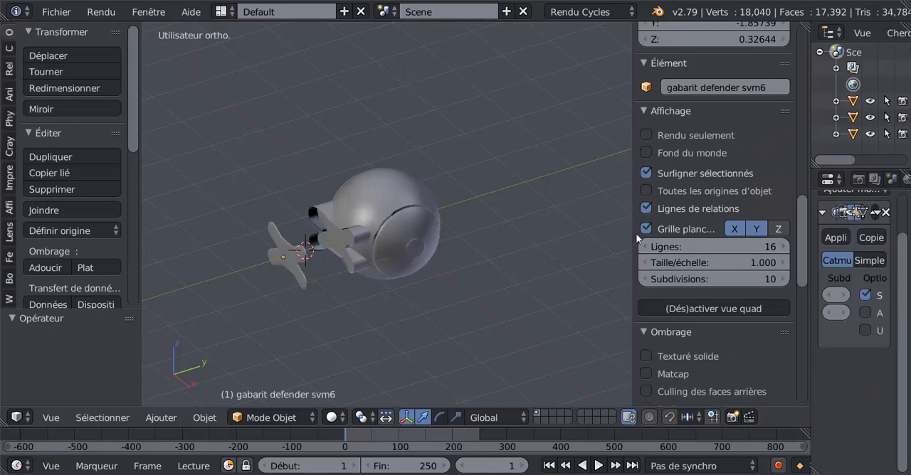
Collapse the viewport's properties sidebar to enlarge the view of the drone's side panel.
{"action": "left_click_drag", "start_coordinate": [633, 230], "coordinate": [800, 236]}
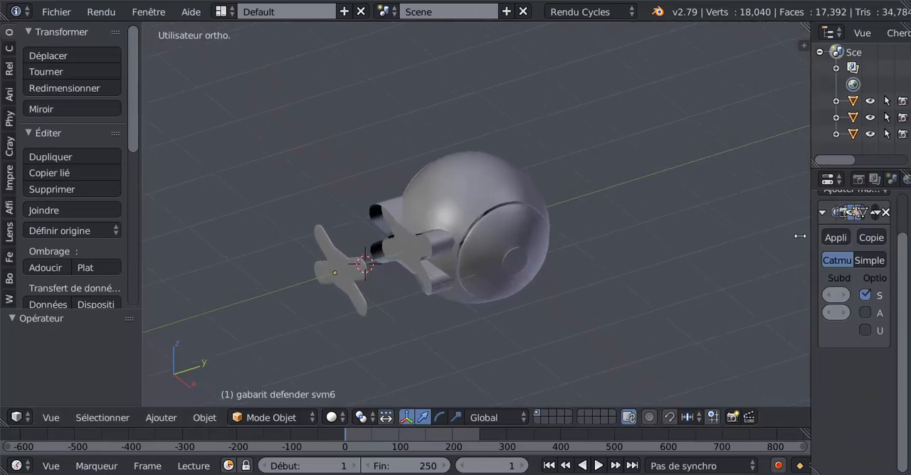
{"action": "middle_click_drag", "start_coordinate": [548, 309], "coordinate": [496, 259]}
{"action": "scroll", "coordinate": [549, 297], "scroll_direction": "up", "scroll_amount": 3}
{"action": "scroll", "coordinate": [546, 283], "scroll_direction": "up", "scroll_amount": 1}
{"action": "scroll", "coordinate": [570, 234], "scroll_direction": "up", "scroll_amount": 2}
{"action": "key", "text": "Tab"}
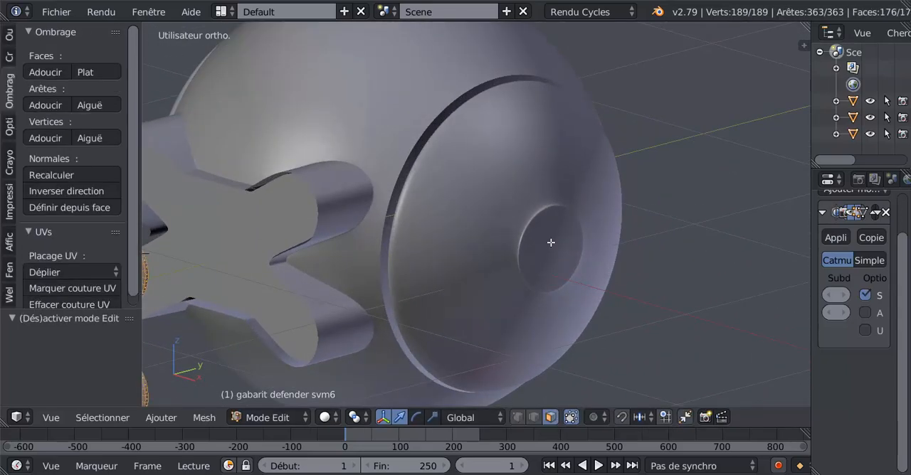
{"action": "scroll", "coordinate": [552, 243], "scroll_direction": "up", "scroll_amount": 2}
{"action": "key", "text": "Tab"}
In the sphere's Edit mode, switch to edge selection and select the edge loop around the small disc at the side panel's centre.
{"action": "right_click", "coordinate": [589, 261]}
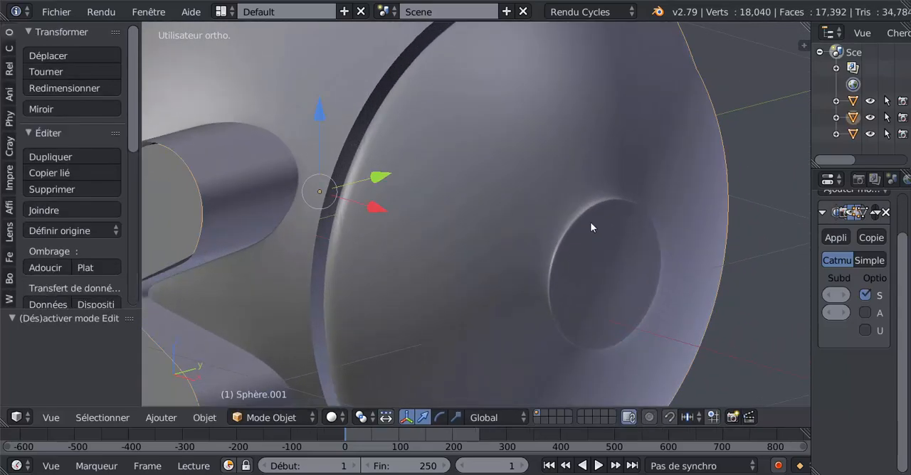
{"action": "scroll", "coordinate": [591, 226], "scroll_direction": "down", "scroll_amount": 3}
{"action": "middle_click_drag", "start_coordinate": [579, 269], "coordinate": [506, 260]}
{"action": "key", "text": "Tab"}
{"action": "scroll", "coordinate": [499, 262], "scroll_direction": "up", "scroll_amount": 2}
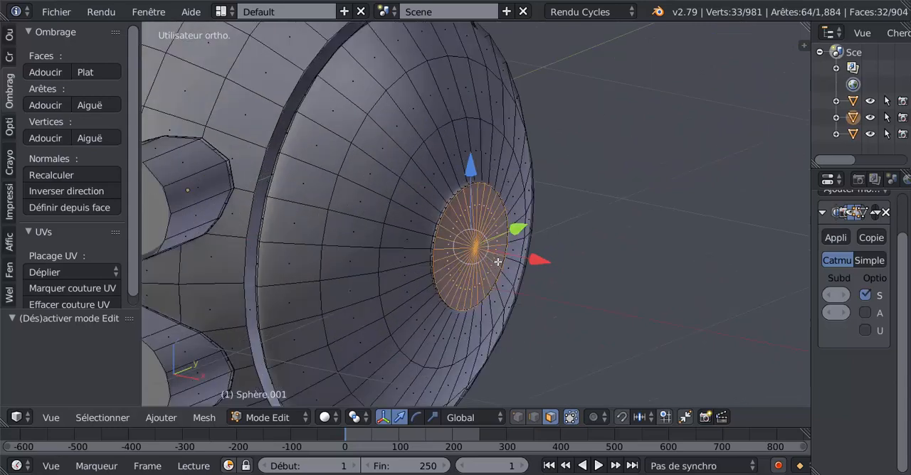
{"action": "scroll", "coordinate": [498, 262], "scroll_direction": "up", "scroll_amount": 1}
{"action": "scroll", "coordinate": [449, 229], "scroll_direction": "up", "scroll_amount": 1}
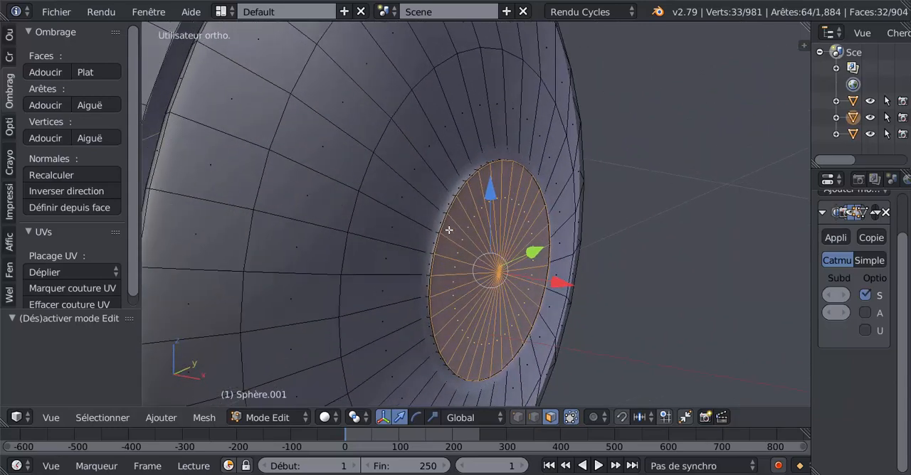
{"action": "left_click", "coordinate": [531, 418]}
{"action": "scroll", "coordinate": [472, 281], "scroll_direction": "up", "scroll_amount": 2}
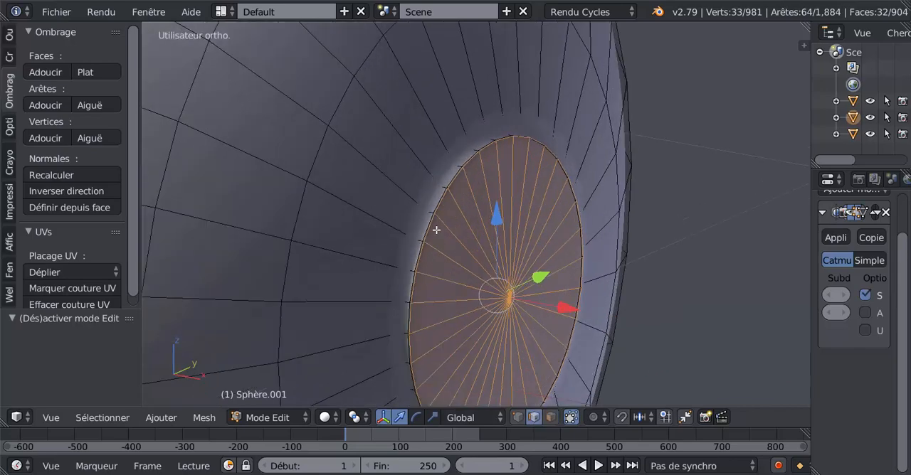
{"action": "right_click", "coordinate": [435, 223], "text": "alt"}
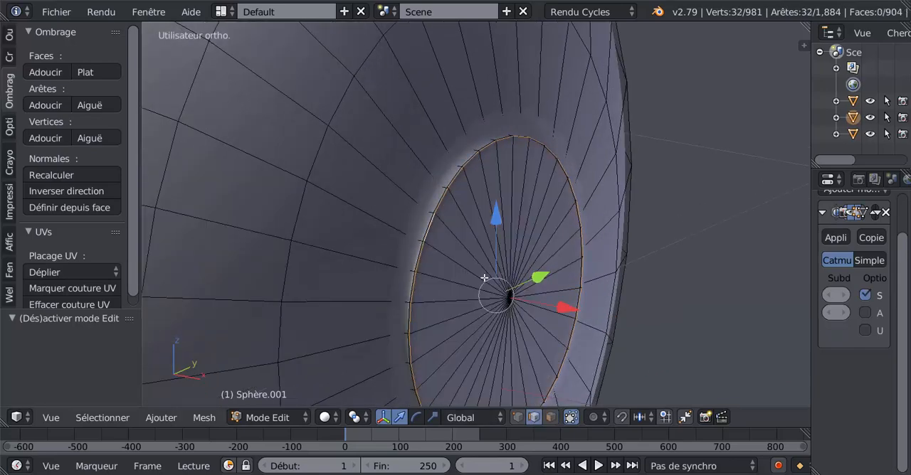
Try dissolving the vertices of the disc's outline loop, and undo it.
{"action": "key", "text": "x"}
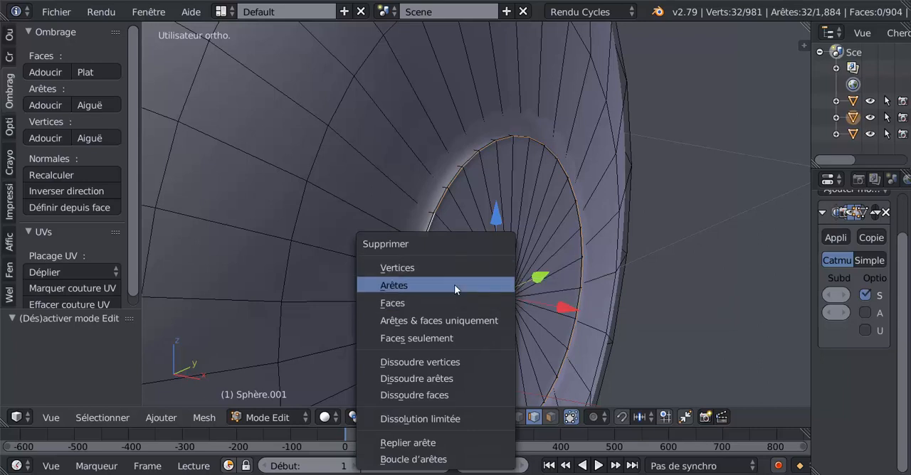
{"action": "left_click", "coordinate": [441, 362]}
{"action": "right_click", "coordinate": [441, 215]}
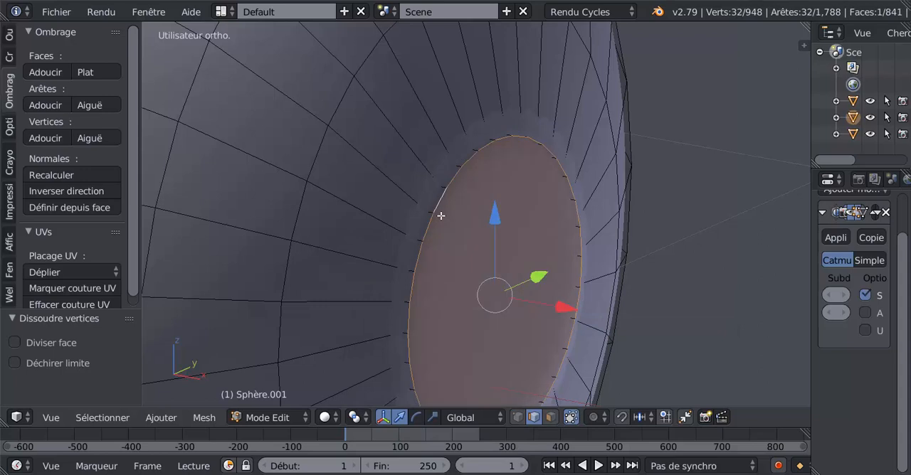
{"action": "key", "text": "a"}
{"action": "key", "text": "ctrl+z"}
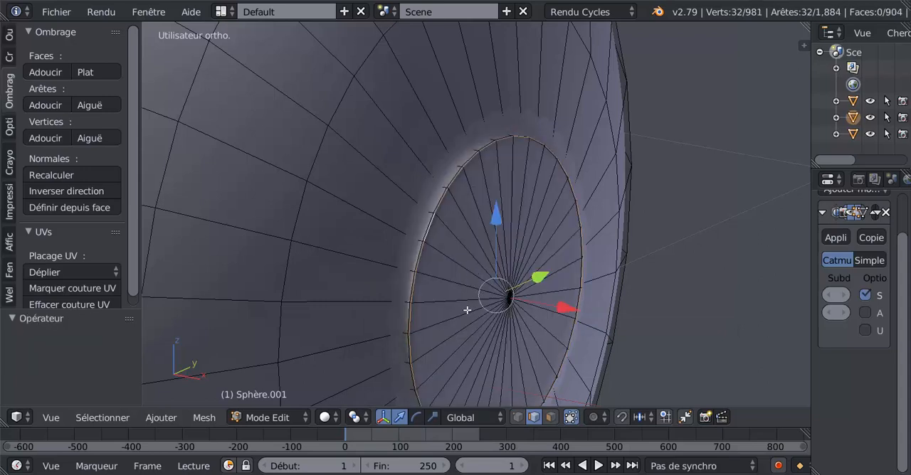
Dissolve the edges of the two concentric loops that form the small disc on the side panel.
{"action": "key", "text": "x"}
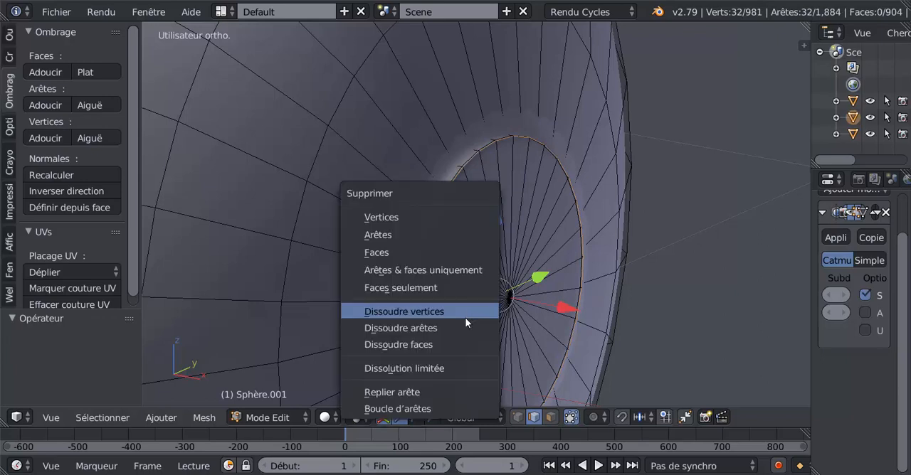
{"action": "left_click", "coordinate": [445, 329]}
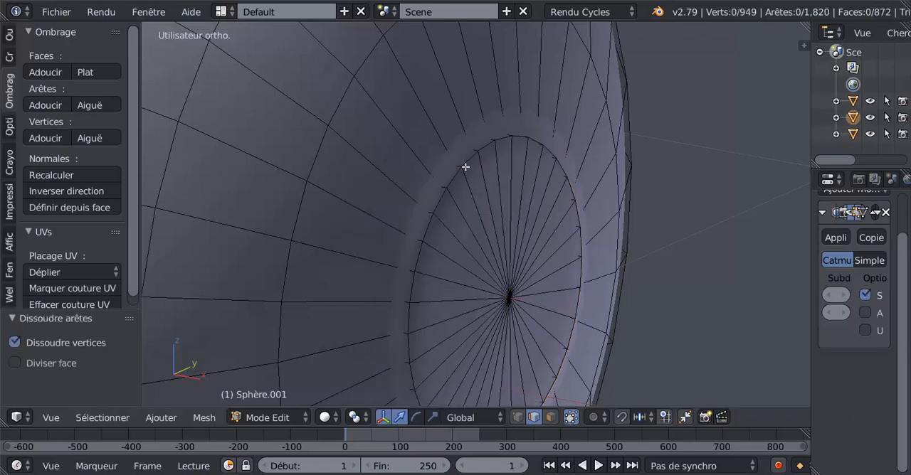
{"action": "right_click", "coordinate": [465, 165], "text": "alt"}
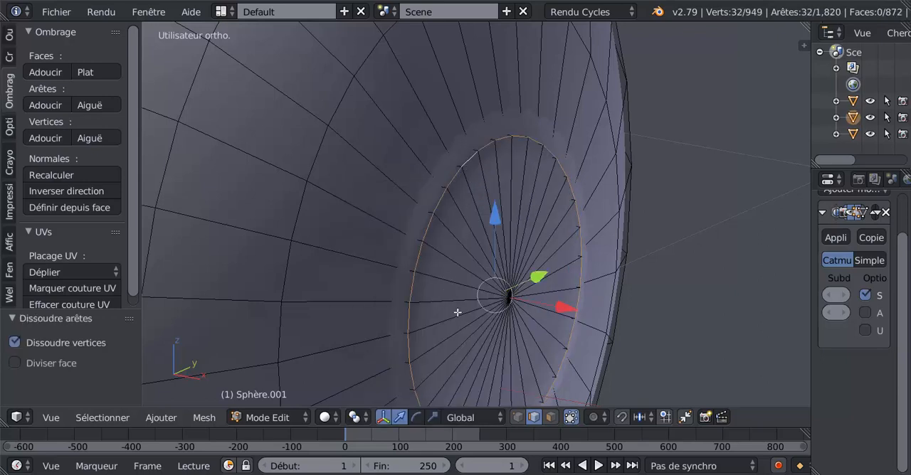
{"action": "key", "text": "x"}
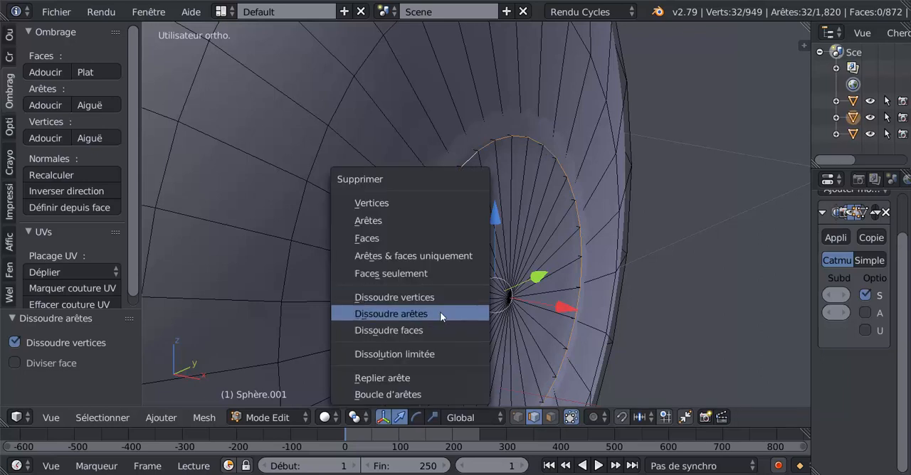
{"action": "left_click", "coordinate": [440, 314]}
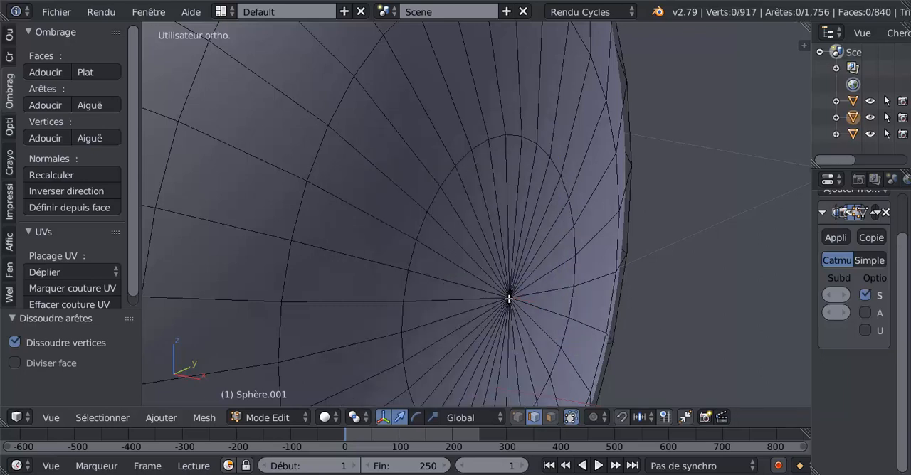
Move the side panel's central pole vertex slightly inward along X in front view to smooth the dome.
{"action": "right_click", "coordinate": [507, 294]}
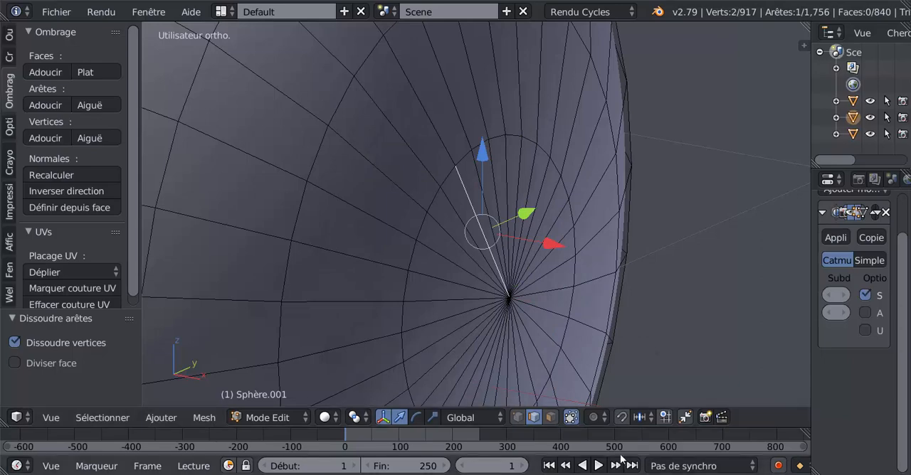
{"action": "left_click", "coordinate": [518, 417]}
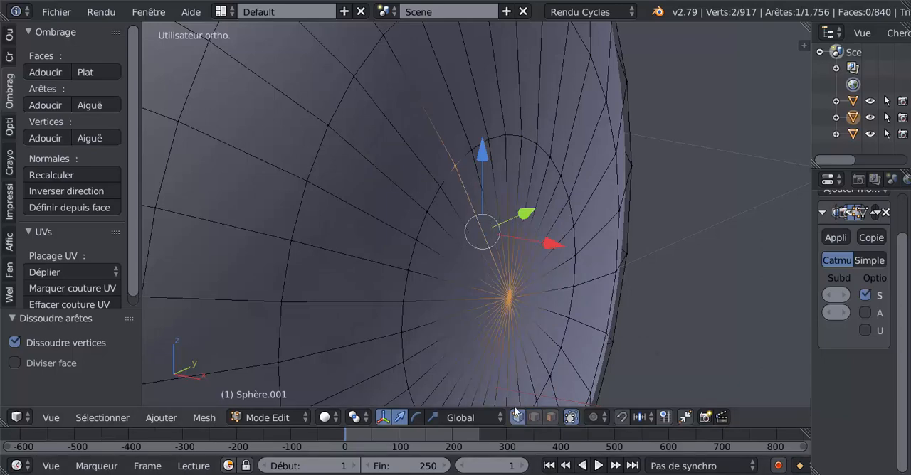
{"action": "right_click", "coordinate": [508, 299]}
{"action": "key", "text": "KP_3"}
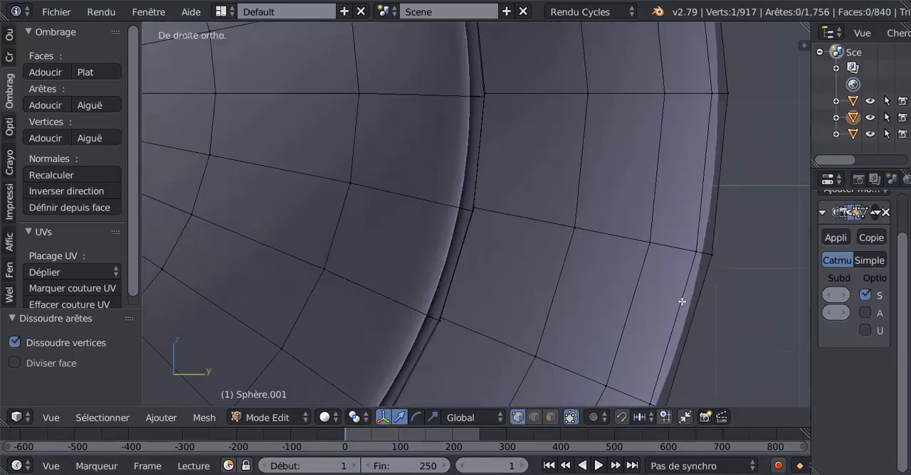
{"action": "key", "text": "KP_1"}
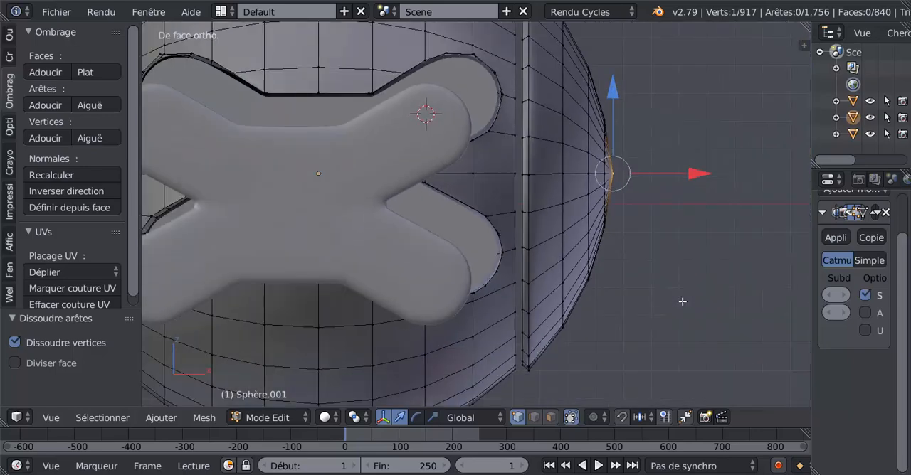
{"action": "middle_click_drag", "start_coordinate": [682, 301], "coordinate": [526, 318], "text": "shift"}
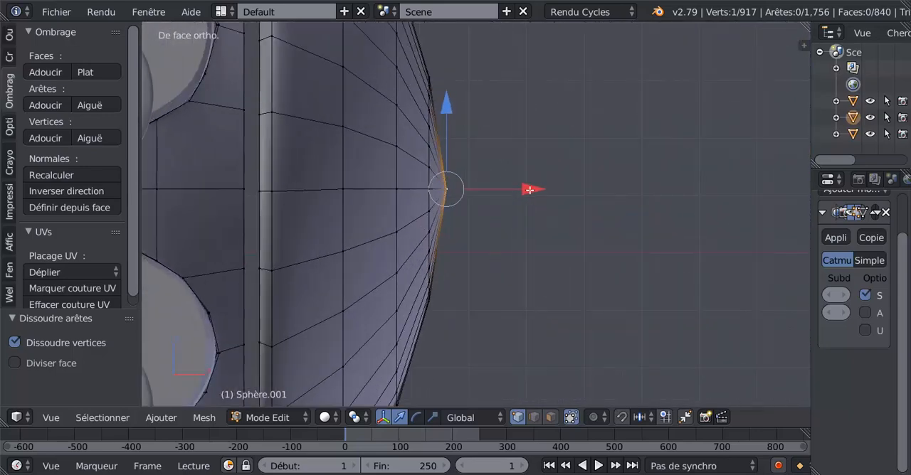
{"action": "mouse_move", "coordinate": [529, 190]}
{"action": "left_mouse_down"}
{"action": "mouse_move", "coordinate": [522, 201]}
{"action": "mouse_move", "coordinate": [523, 189]}
{"action": "left_mouse_up"}
{"action": "key", "text": "Tab"}
{"action": "key", "text": "Tab"}
Select all linked geometry of the opposite side panel and delete its faces.
{"action": "key", "text": "Tab"}
{"action": "scroll", "coordinate": [516, 201], "scroll_direction": "down", "scroll_amount": 3}
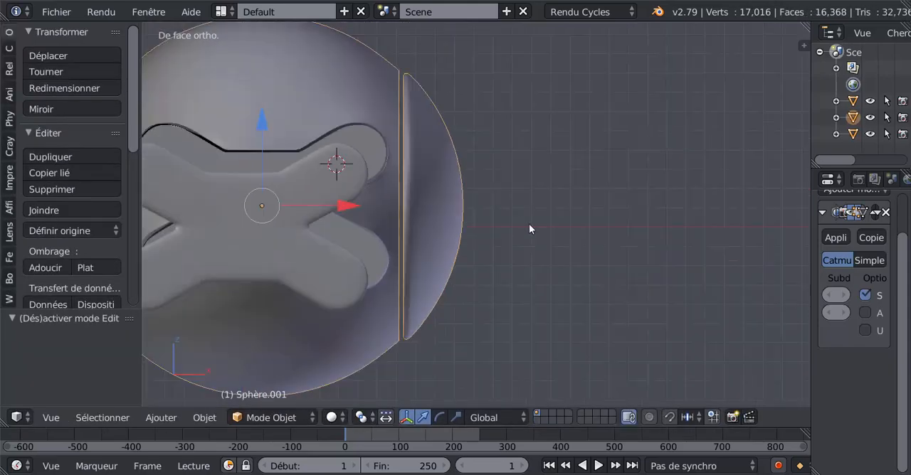
{"action": "key", "text": "Tab"}
{"action": "middle_click_drag", "start_coordinate": [516, 239], "coordinate": [637, 234], "text": "shift"}
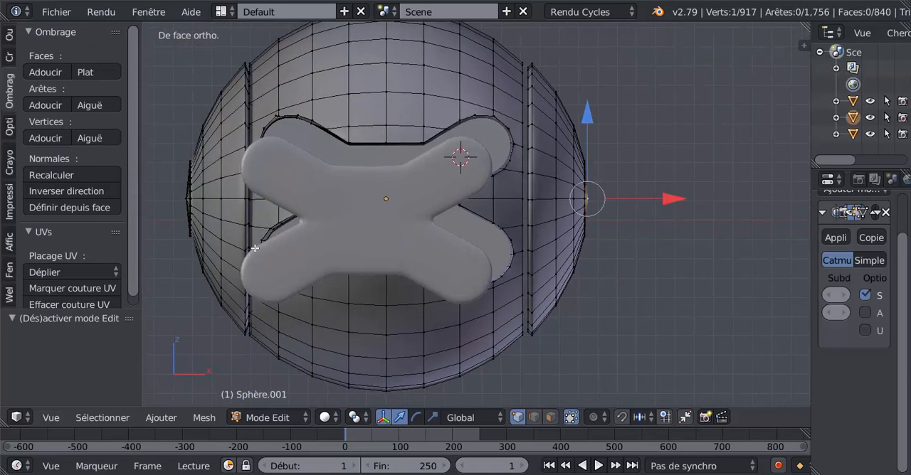
{"action": "right_click", "coordinate": [235, 192]}
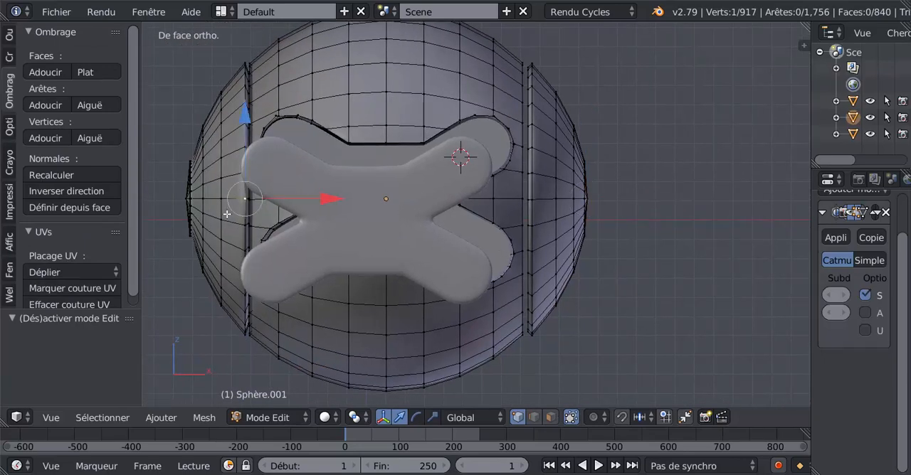
{"action": "middle_click_drag", "start_coordinate": [226, 213], "coordinate": [285, 217]}
{"action": "key", "text": "ctrl+l"}
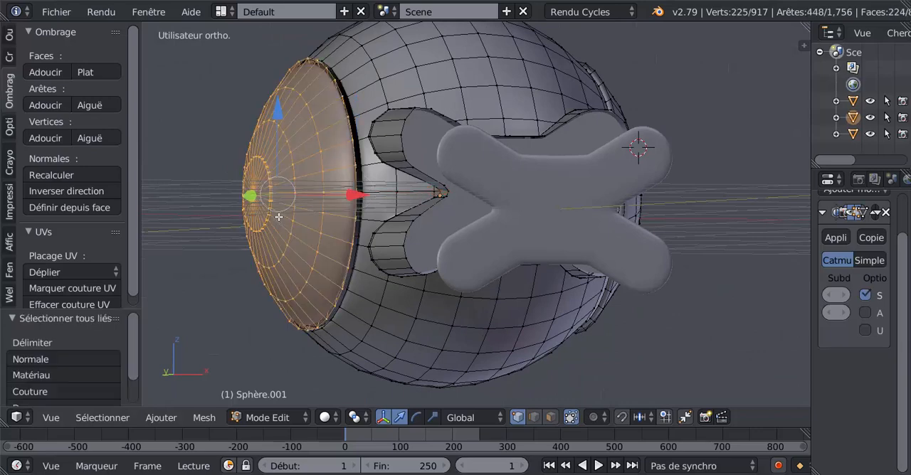
{"action": "key", "text": "x"}
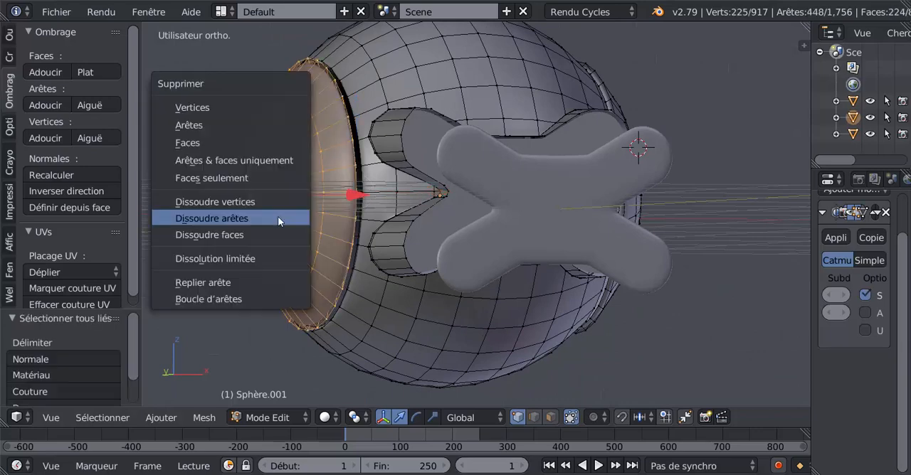
{"action": "left_click", "coordinate": [216, 143]}
{"action": "middle_click_drag", "start_coordinate": [402, 247], "coordinate": [498, 268]}
{"action": "scroll", "coordinate": [242, 254], "scroll_direction": "down", "scroll_amount": 4}
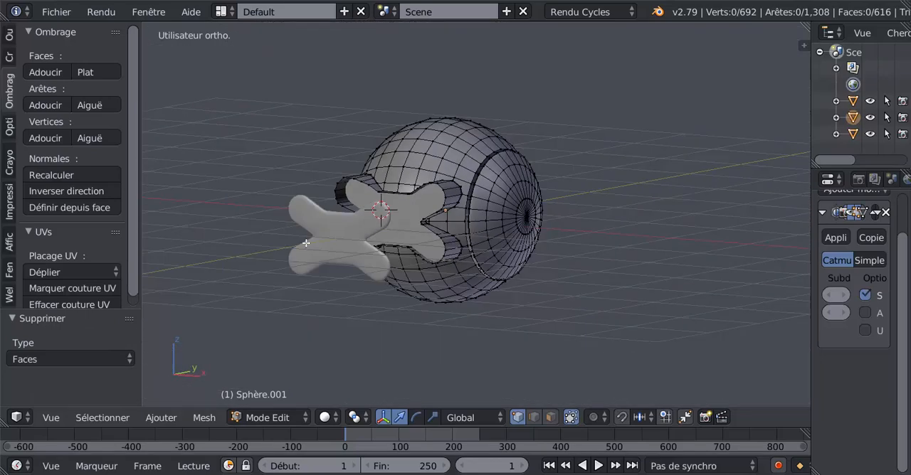
Return to Object mode and select the X-shaped template in front of the sphere.
{"action": "key", "text": "Tab"}
{"action": "right_click", "coordinate": [332, 240]}
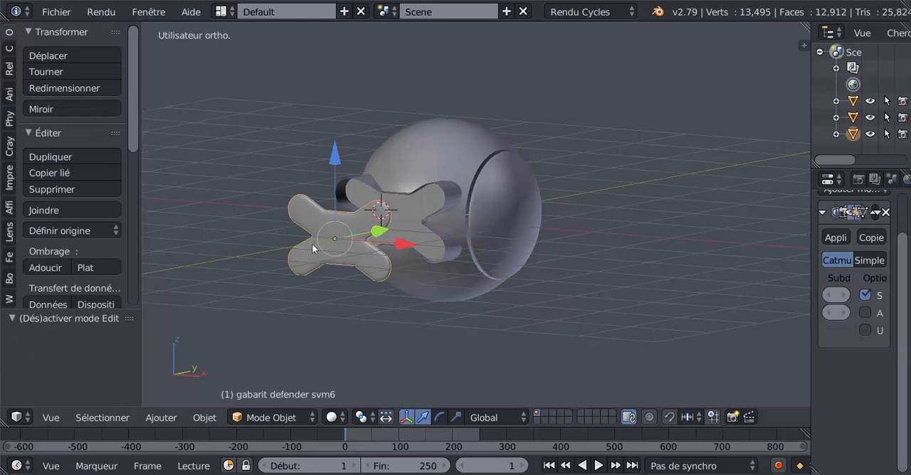
{"action": "scroll", "coordinate": [313, 248], "scroll_direction": "up", "scroll_amount": 1}
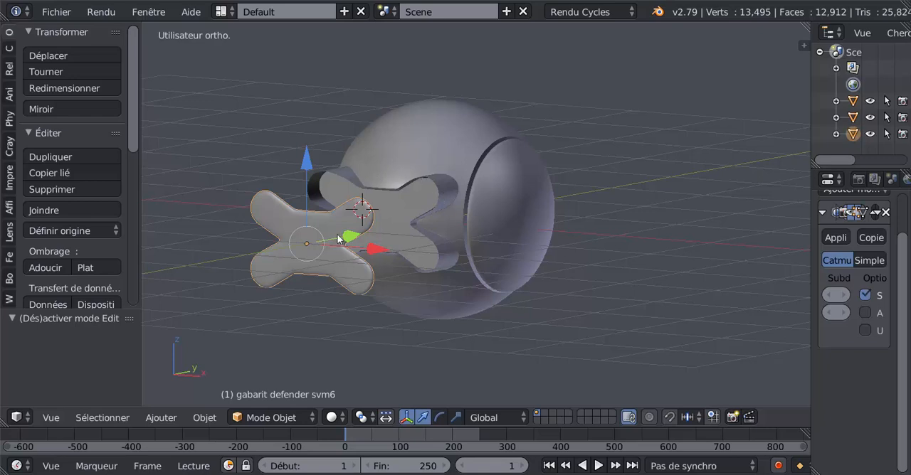
{"action": "scroll", "coordinate": [380, 238], "scroll_direction": "up", "scroll_amount": 1}
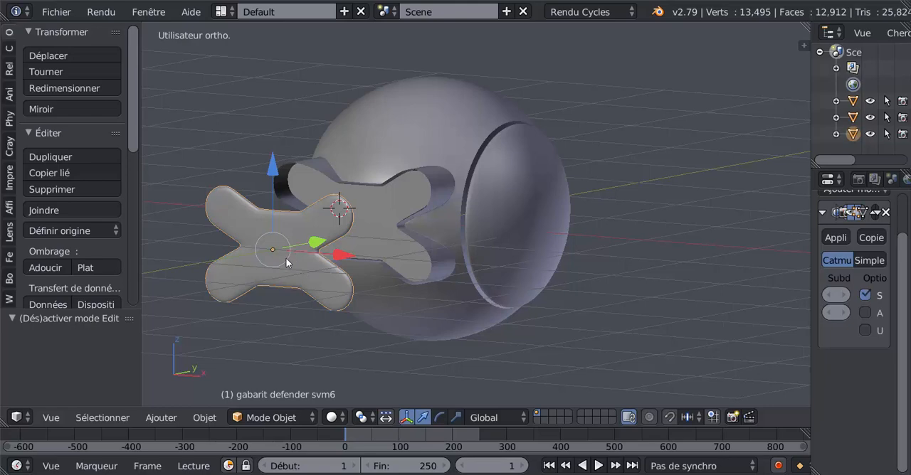
{"action": "middle_click_drag", "start_coordinate": [367, 244], "coordinate": [391, 261], "text": "shift"}
{"action": "scroll", "coordinate": [391, 260], "scroll_direction": "up", "scroll_amount": 1}
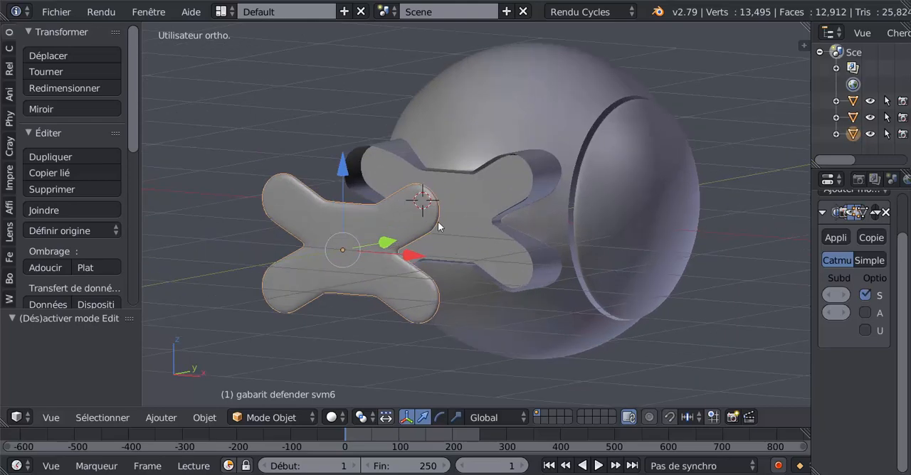
Delete the X-shaped template floating in front of the sphere.
{"action": "key", "text": "x"}
{"action": "left_click", "coordinate": [352, 274]}
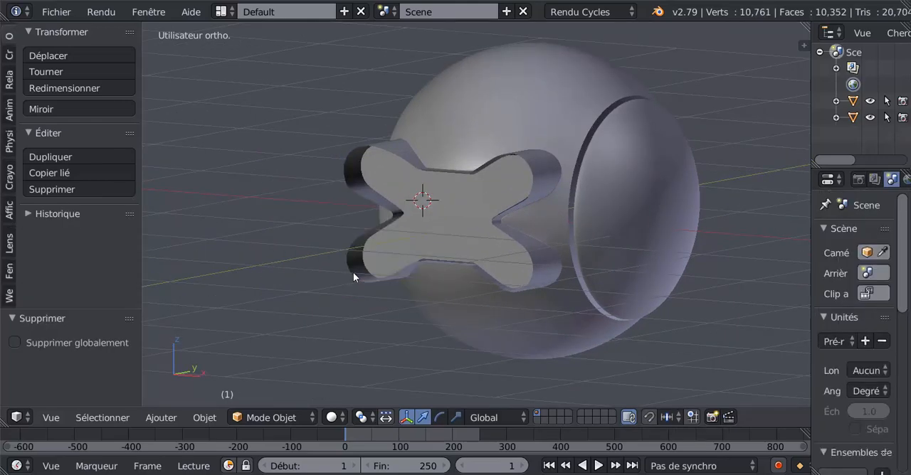
Examine the mesh of the X-shaped front plate and its fit in the sphere's front opening from several angles.
{"action": "right_click", "coordinate": [408, 253]}
{"action": "key", "text": "Tab"}
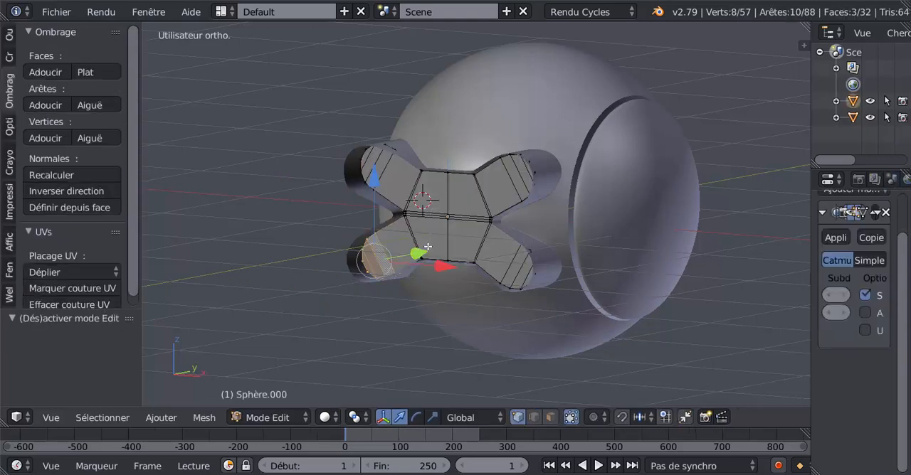
{"action": "key", "text": "Tab"}
{"action": "mouse_move", "coordinate": [540, 233]}
{"action": "middle_mouse_down"}
{"action": "mouse_move", "coordinate": [428, 243]}
{"action": "mouse_move", "coordinate": [538, 241]}
{"action": "middle_mouse_up"}
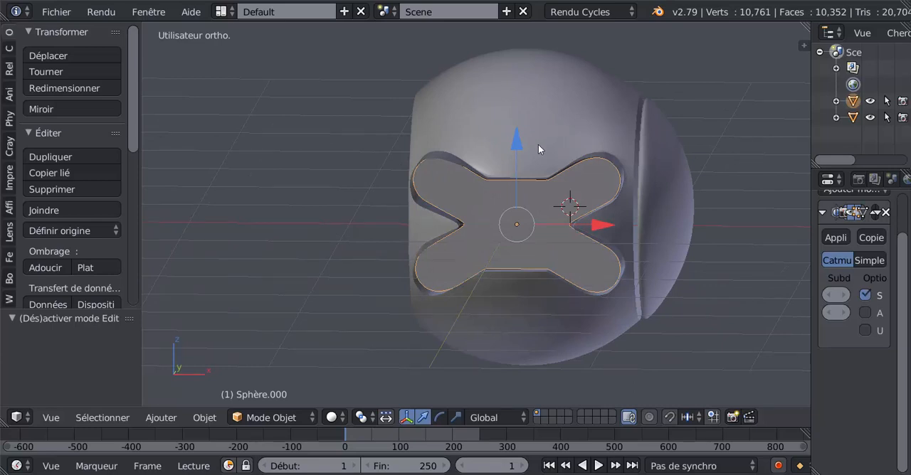
{"action": "mouse_move", "coordinate": [538, 144]}
{"action": "middle_mouse_down"}
{"action": "mouse_move", "coordinate": [536, 234]}
{"action": "mouse_move", "coordinate": [438, 260]}
{"action": "middle_mouse_up"}
{"action": "key", "text": "Tab"}
{"action": "middle_click_drag", "start_coordinate": [426, 294], "coordinate": [433, 363]}
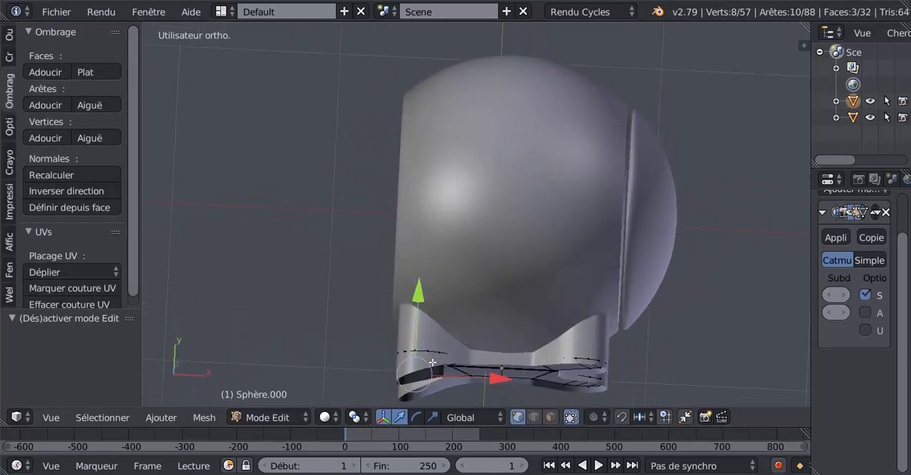
{"action": "key", "text": "Tab"}
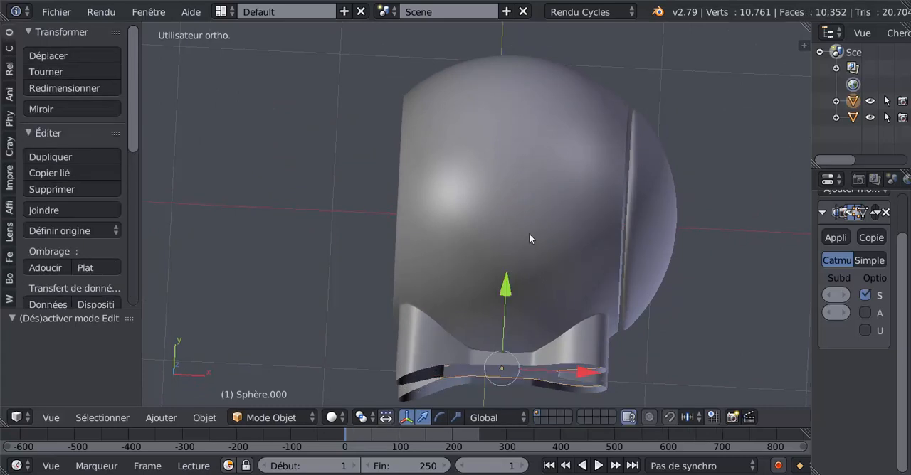
{"action": "middle_click_drag", "start_coordinate": [529, 233], "coordinate": [523, 167]}
Rip the sphere body's mesh in place along its central vertical edge loop.
{"action": "right_click", "coordinate": [533, 202]}
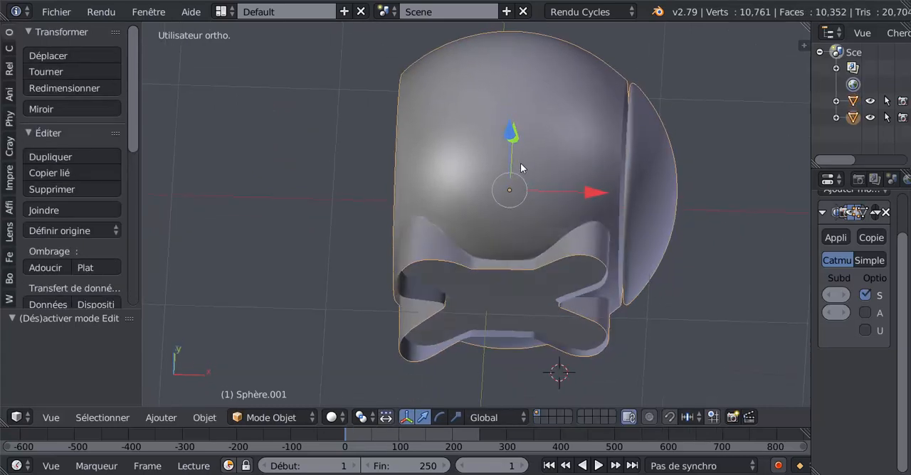
{"action": "key", "text": "Tab"}
{"action": "right_click", "coordinate": [510, 143], "text": "alt"}
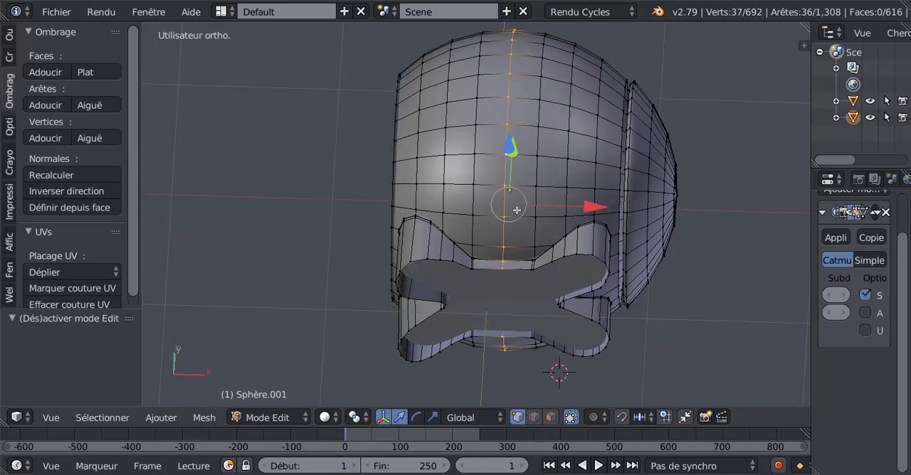
{"action": "middle_click_drag", "start_coordinate": [518, 210], "coordinate": [518, 160]}
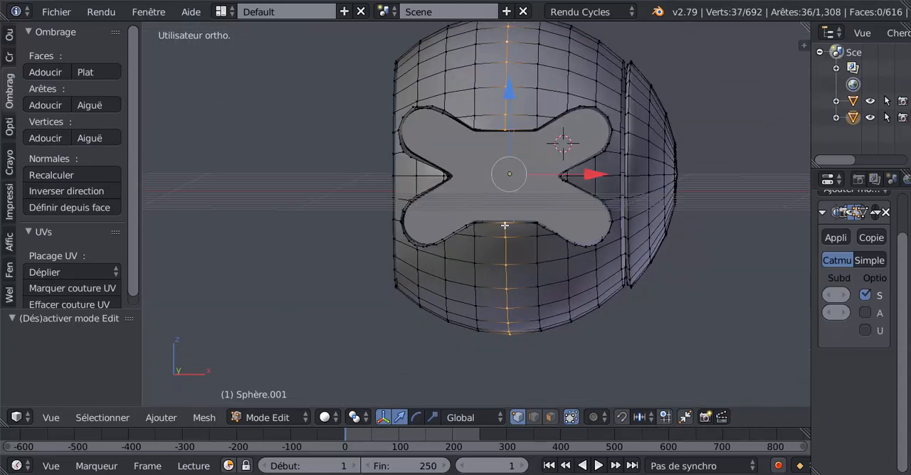
{"action": "middle_click_drag", "start_coordinate": [515, 238], "coordinate": [510, 300]}
{"action": "key", "text": "v"}
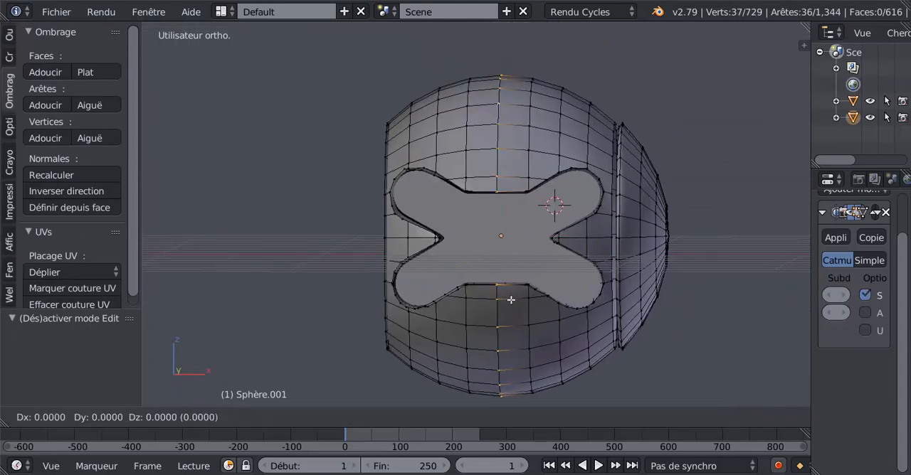
{"action": "left_click", "coordinate": [510, 300]}
Select all linked geometry of the sphere half without the side panel, delete its vertices and return to Object mode.
{"action": "right_click", "coordinate": [466, 175]}
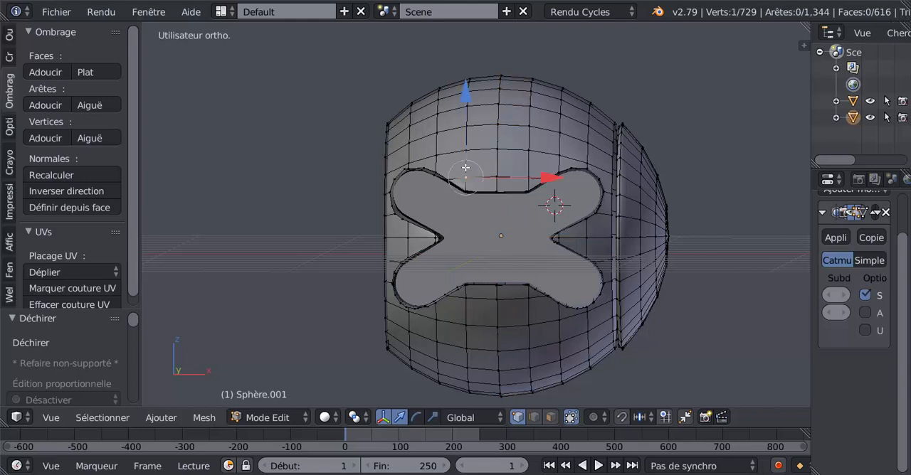
{"action": "key", "text": "ctrl+l"}
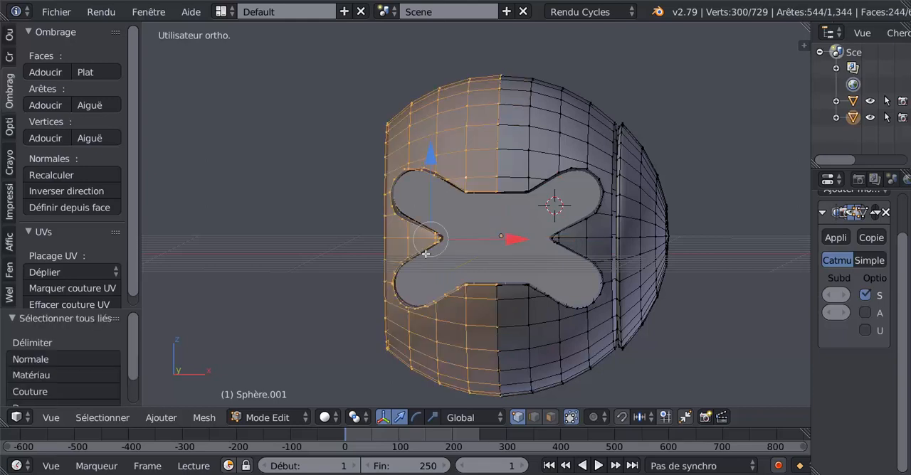
{"action": "key", "text": "x"}
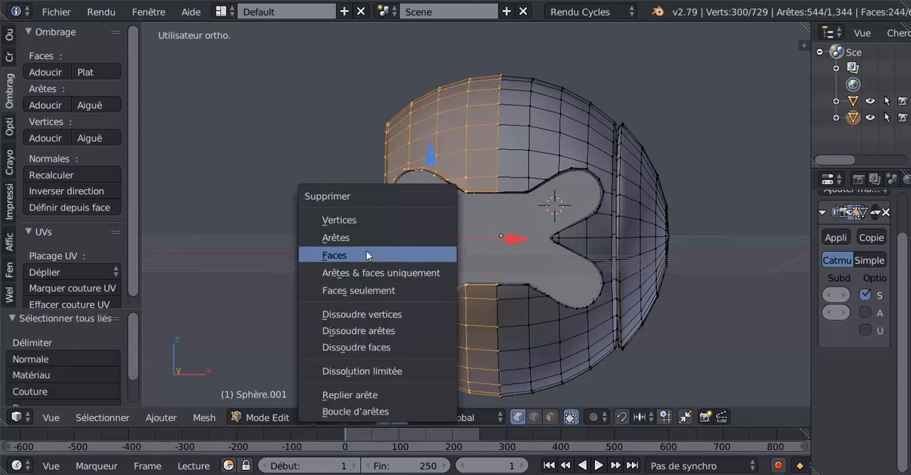
{"action": "left_click", "coordinate": [365, 220]}
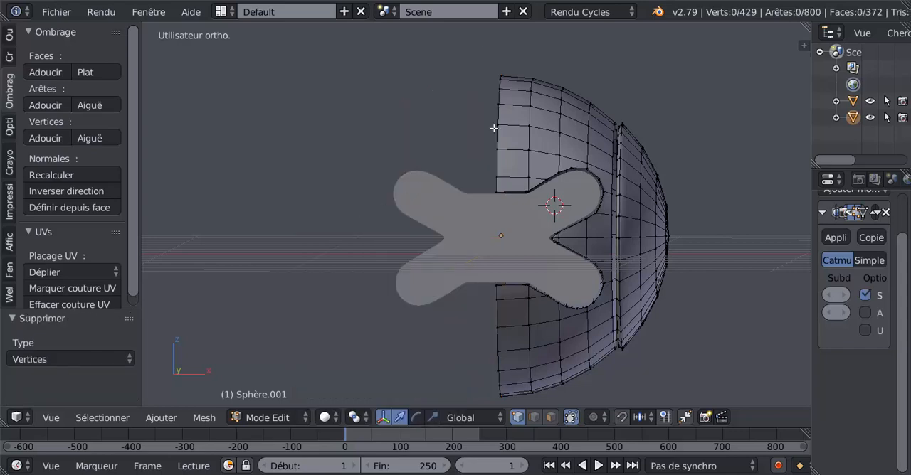
{"action": "middle_click_drag", "start_coordinate": [637, 249], "coordinate": [544, 266]}
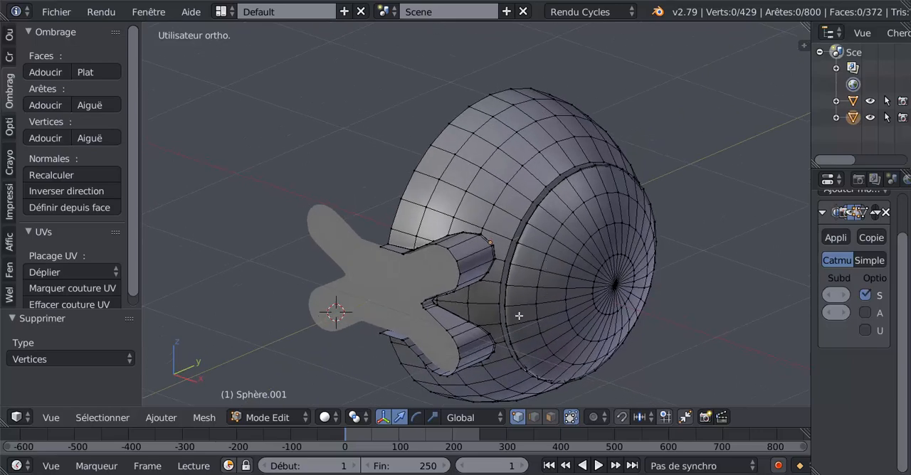
{"action": "middle_click_drag", "start_coordinate": [583, 291], "coordinate": [588, 288]}
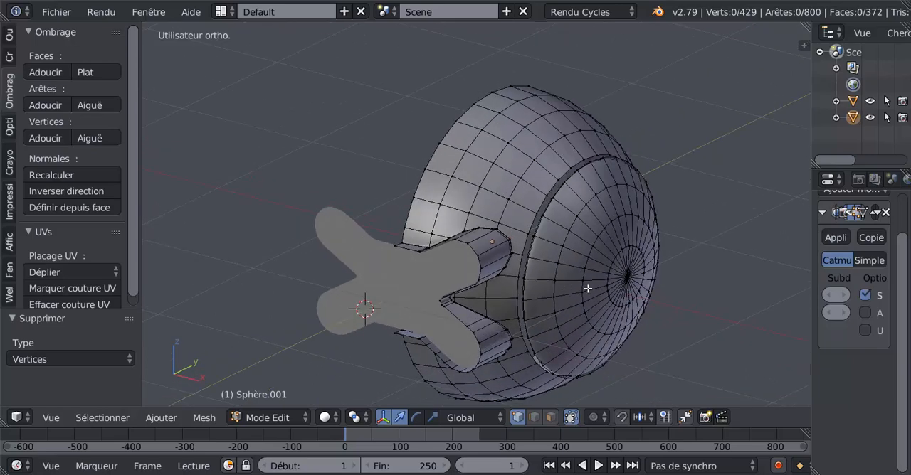
{"action": "key", "text": "Tab"}
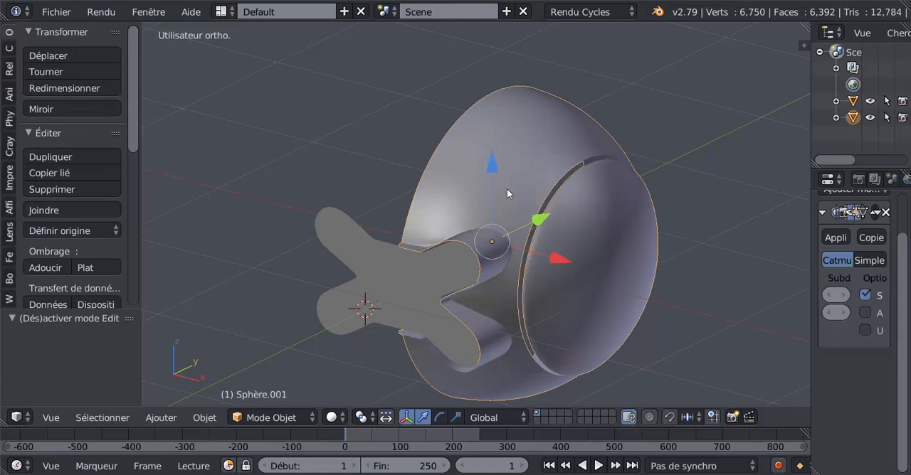
Undo the deletion of the sphere half and the rip along the central loop.
{"action": "key", "text": "Tab"}
{"action": "key", "text": "ctrl+z"}
{"action": "key", "text": "ctrl+z"}
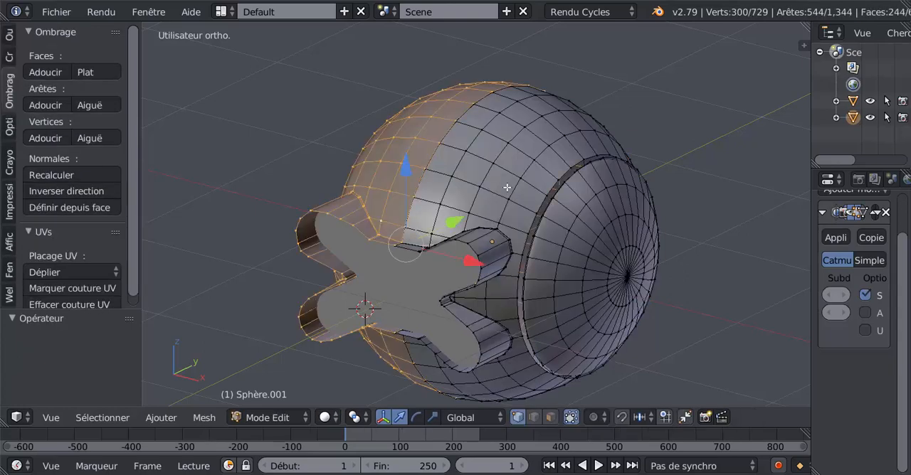
{"action": "key", "text": "Tab"}
{"action": "key", "text": "Tab"}
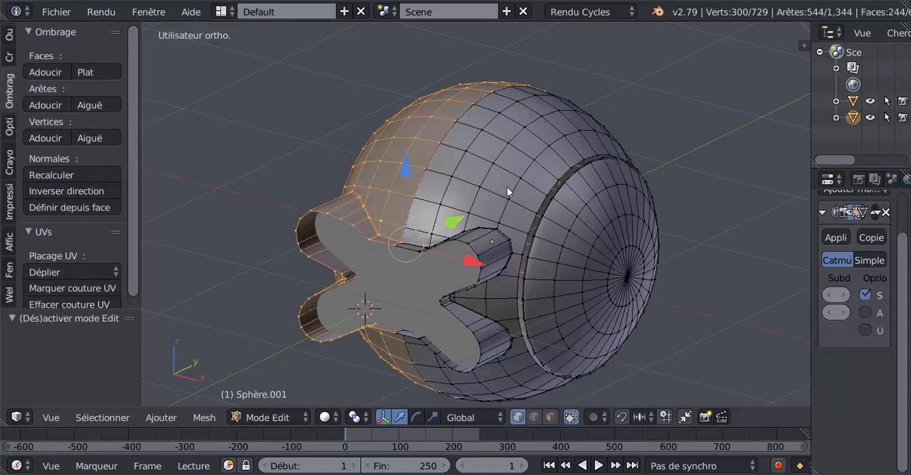
{"action": "key", "text": "ctrl+z"}
{"action": "key", "text": "ctrl+z"}
{"action": "key", "text": "ctrl+z"}
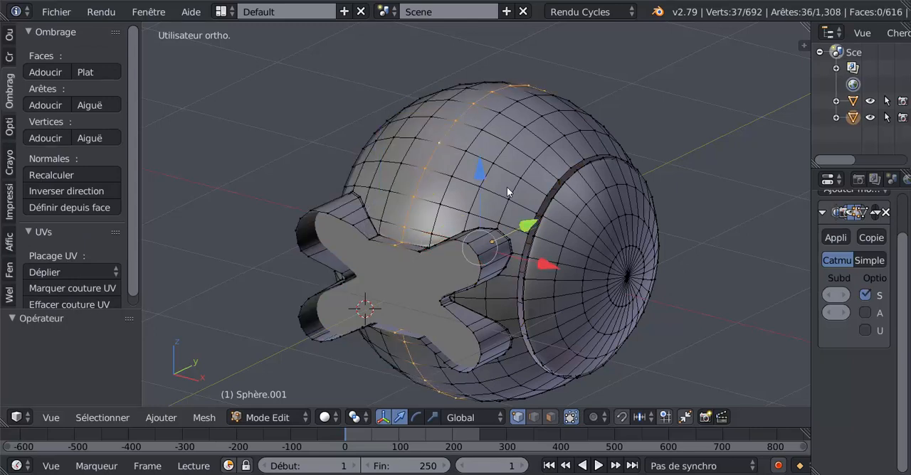
{"action": "key", "text": "Tab"}
{"action": "key", "text": "Tab"}
Select all linked geometry of the round side panel, separate it into its own object and return to Object mode.
{"action": "right_click", "coordinate": [575, 229]}
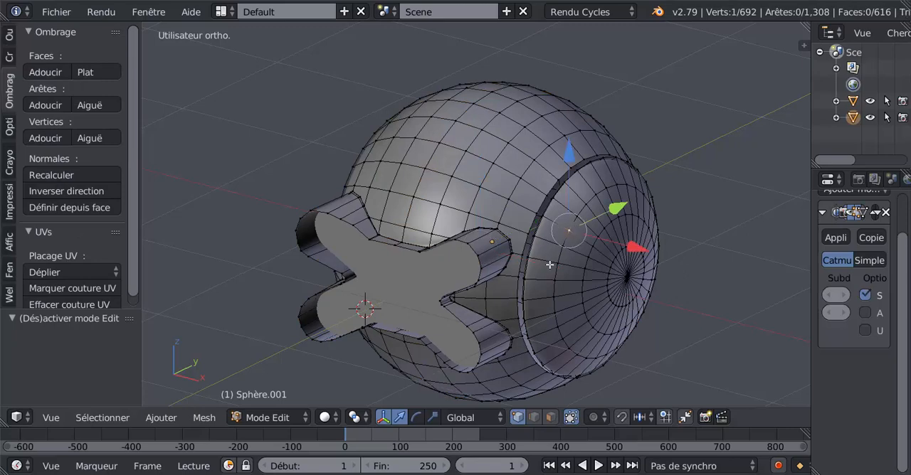
{"action": "key", "text": "ctrl+l"}
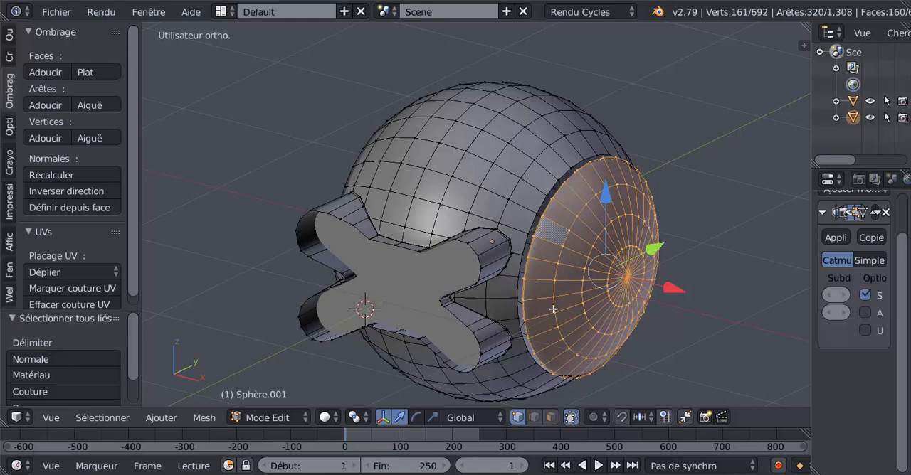
{"action": "key", "text": "p"}
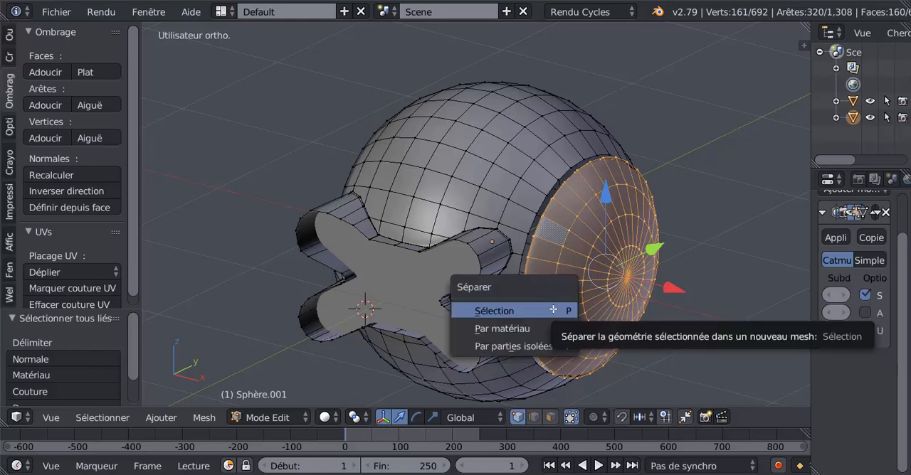
{"action": "left_click", "coordinate": [530, 311]}
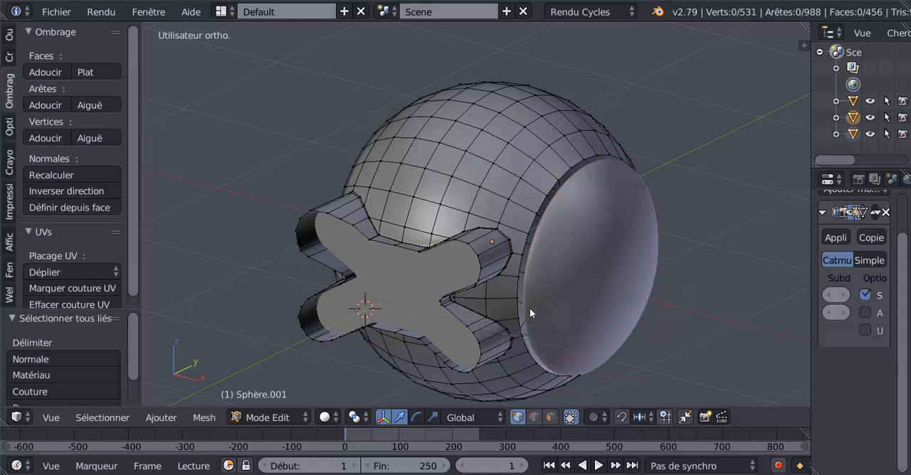
{"action": "key", "text": "Tab"}
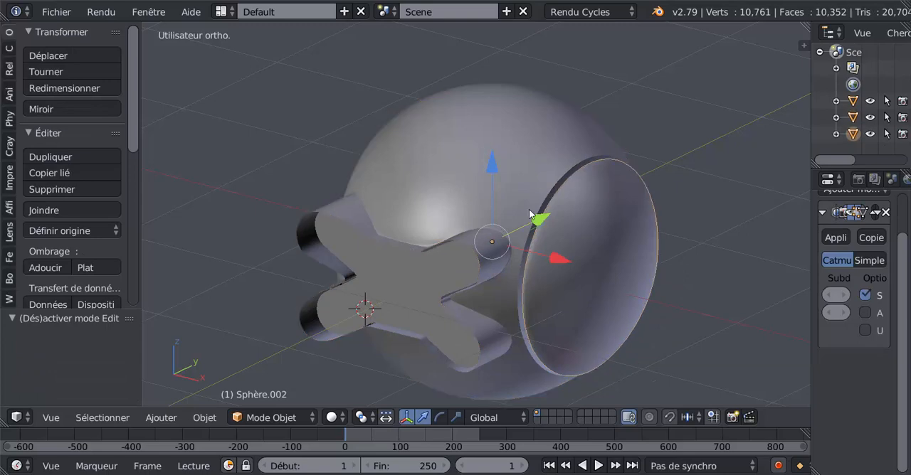
Try moving the sphere body away from the side panel and cancel the move.
{"action": "right_click", "coordinate": [472, 186]}
{"action": "right_click", "coordinate": [396, 283]}
{"action": "key", "text": "g"}
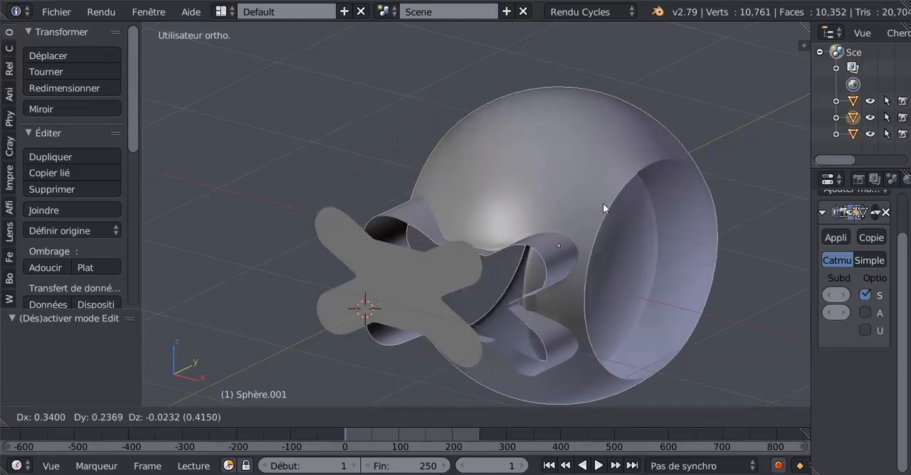
{"action": "key", "text": "Escape"}
Rip the side panel's mesh in place along the horizontal edge line through its centre, working in right view.
{"action": "right_click", "coordinate": [563, 260]}
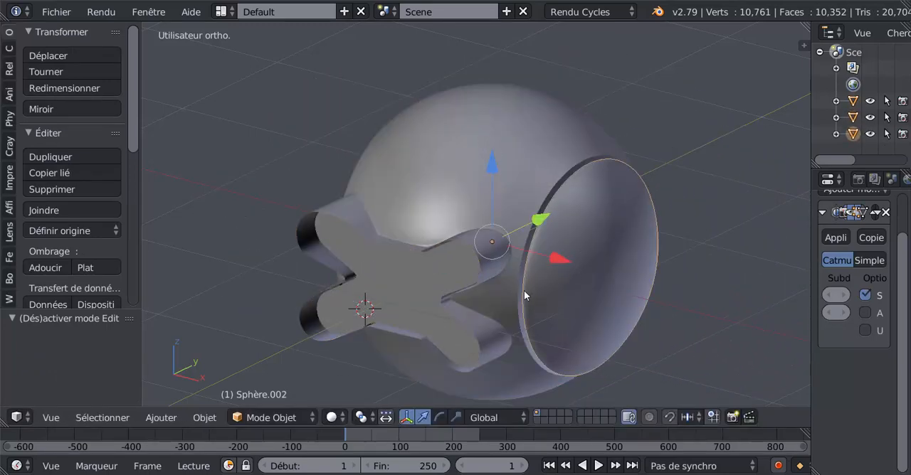
{"action": "key", "text": "Tab"}
{"action": "key", "text": "KP_3"}
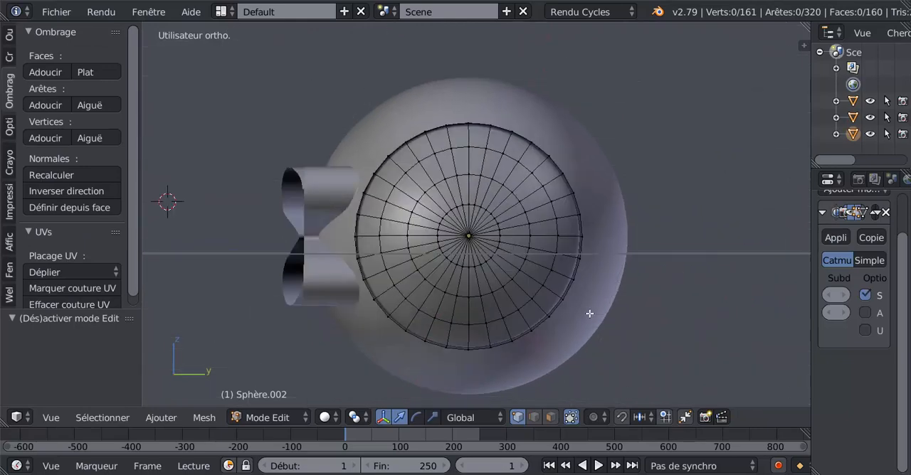
{"action": "scroll", "coordinate": [498, 277], "scroll_direction": "up", "scroll_amount": 2}
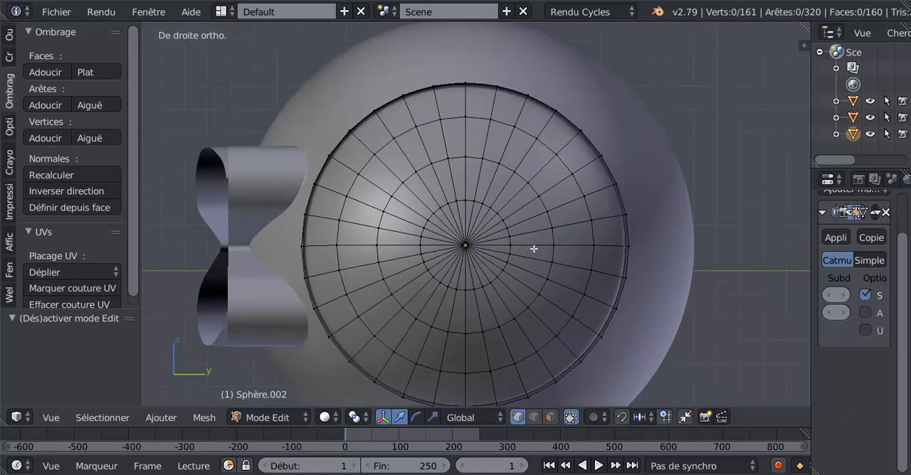
{"action": "right_click", "coordinate": [533, 248], "text": "alt"}
{"action": "right_click", "coordinate": [394, 249], "text": "alt+shift"}
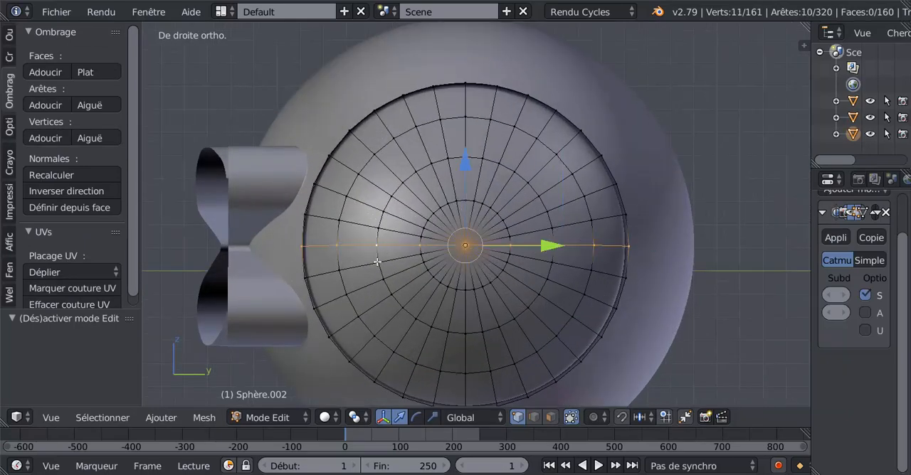
{"action": "key", "text": "v"}
{"action": "left_click", "coordinate": [429, 348]}
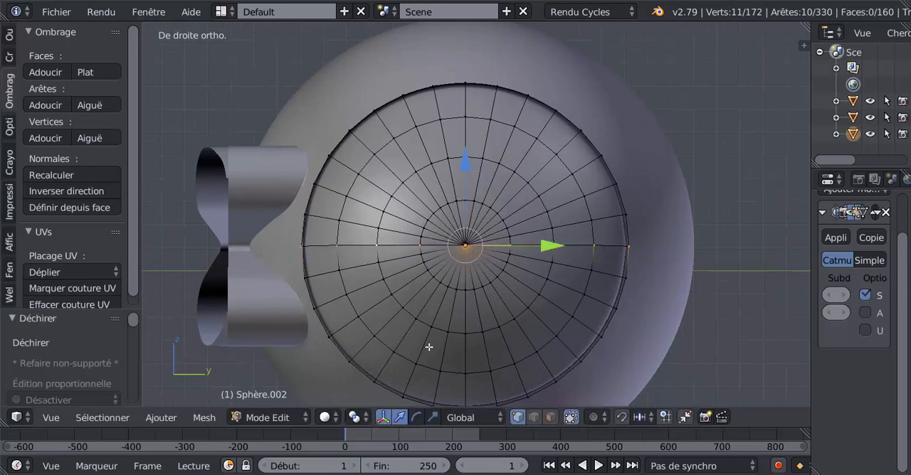
Select all linked geometry of the side panel's lower half and delete its vertices.
{"action": "right_click", "coordinate": [487, 294]}
{"action": "key", "text": "ctrl+l"}
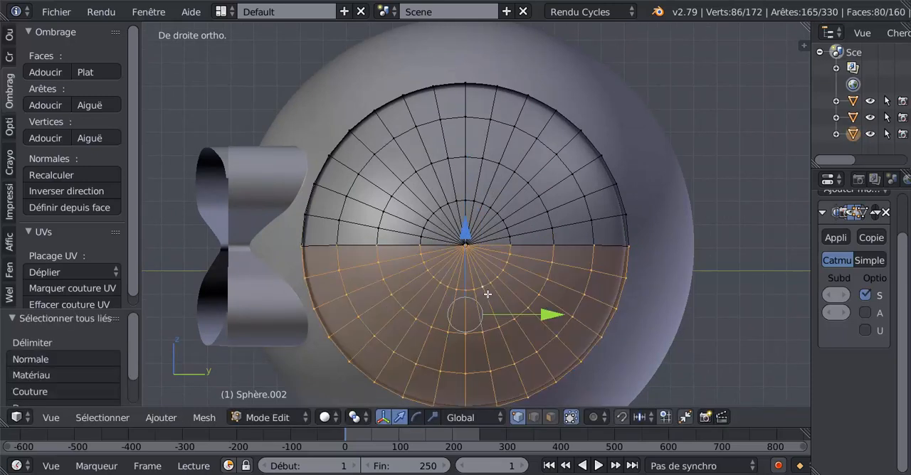
{"action": "key", "text": "x"}
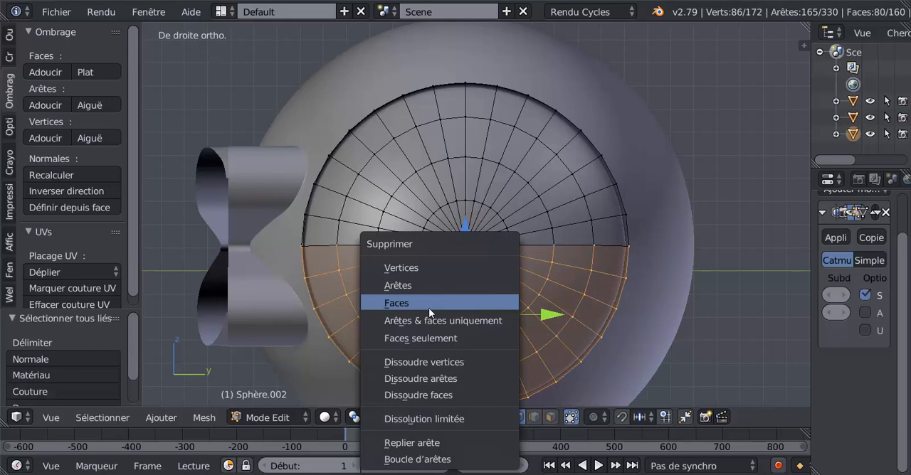
{"action": "left_click", "coordinate": [400, 266]}
{"action": "scroll", "coordinate": [466, 264], "scroll_direction": "down", "scroll_amount": 1}
{"action": "middle_click_drag", "start_coordinate": [467, 264], "coordinate": [793, 311]}
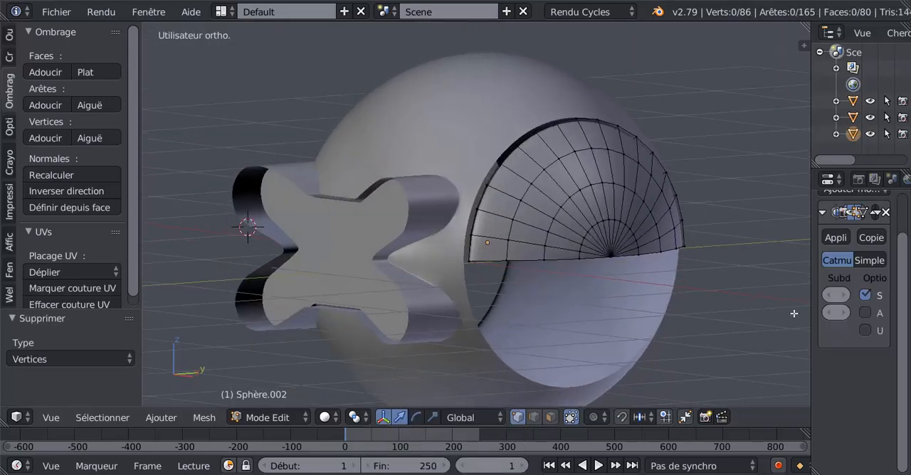
Add a Mirror modifier to the side panel and place it above Subsurf in the modifier stack.
{"action": "left_click_drag", "start_coordinate": [810, 298], "coordinate": [597, 304]}
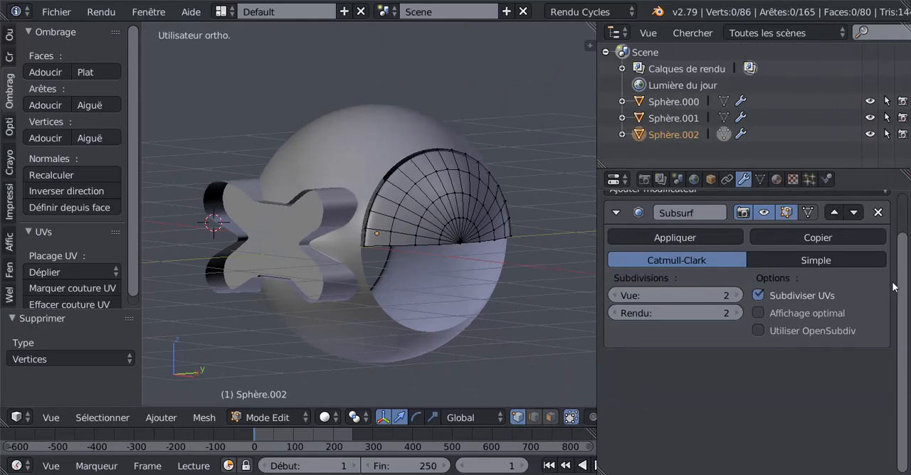
{"action": "left_click_drag", "start_coordinate": [904, 274], "coordinate": [897, 238]}
{"action": "left_click", "coordinate": [826, 235]}
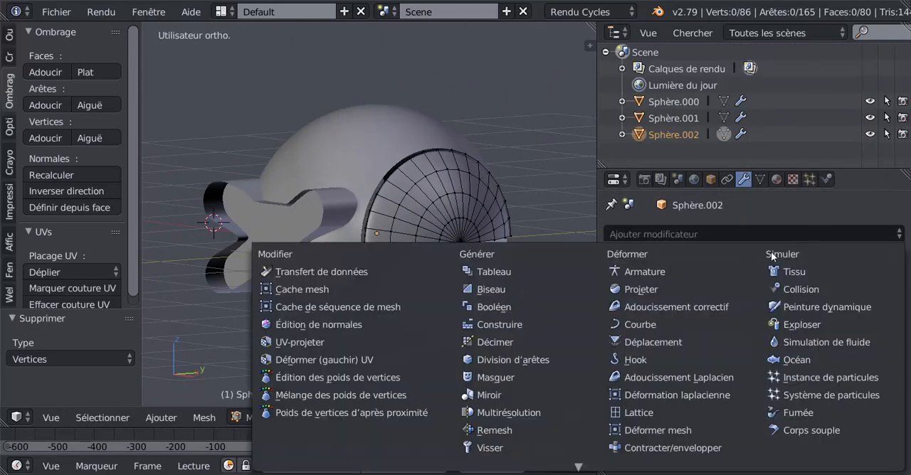
{"action": "left_click", "coordinate": [480, 391]}
{"action": "middle_click_drag", "start_coordinate": [482, 374], "coordinate": [516, 379]}
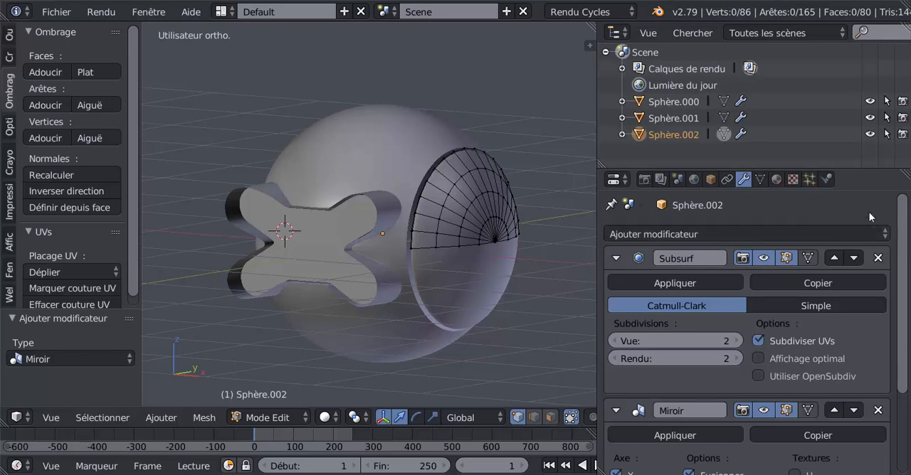
{"action": "scroll", "coordinate": [869, 212], "scroll_direction": "down", "scroll_amount": 3}
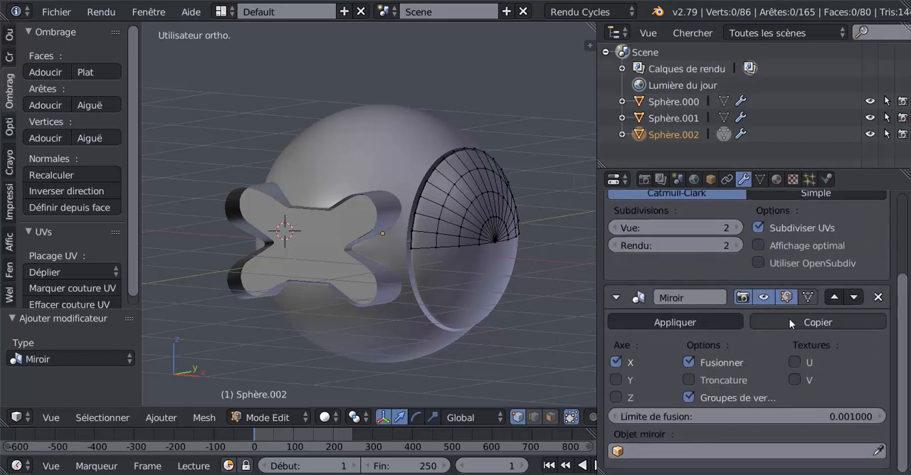
{"action": "left_click", "coordinate": [836, 297]}
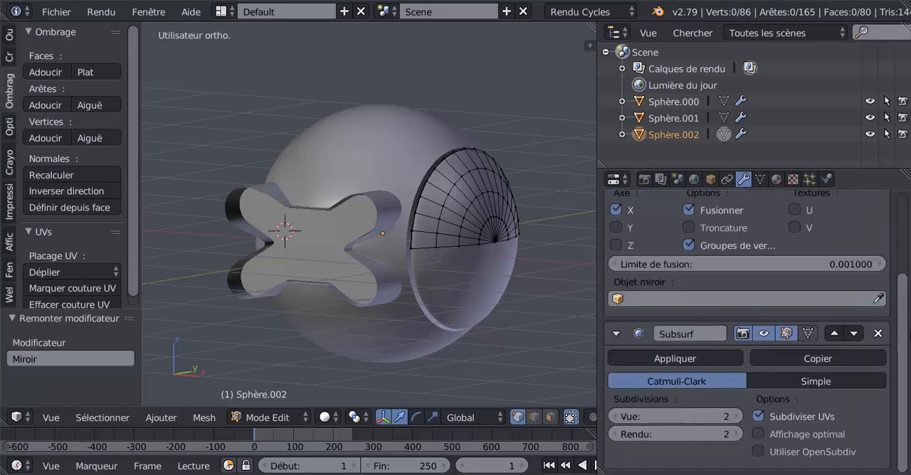
Enable clipping (Troncature) and add Z-axis mirroring to X in the side panel's Mirror modifier.
{"action": "scroll", "coordinate": [653, 329], "scroll_direction": "up", "scroll_amount": 2}
{"action": "left_click", "coordinate": [689, 307]}
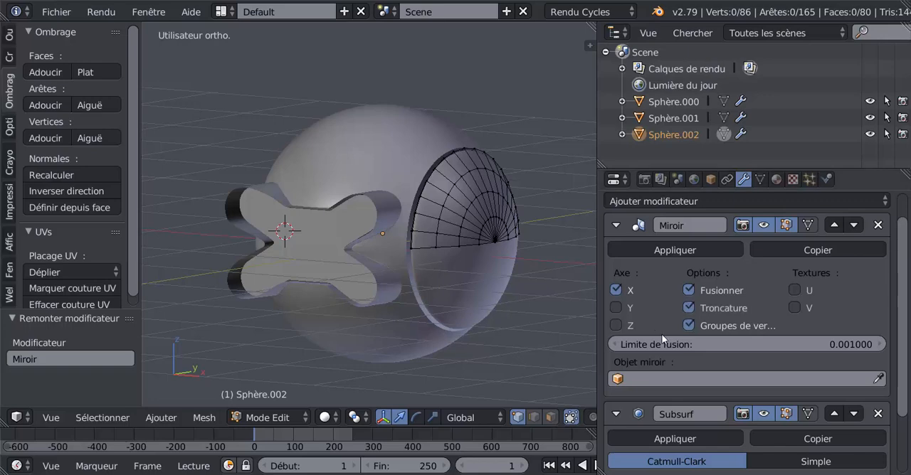
{"action": "left_click", "coordinate": [616, 325]}
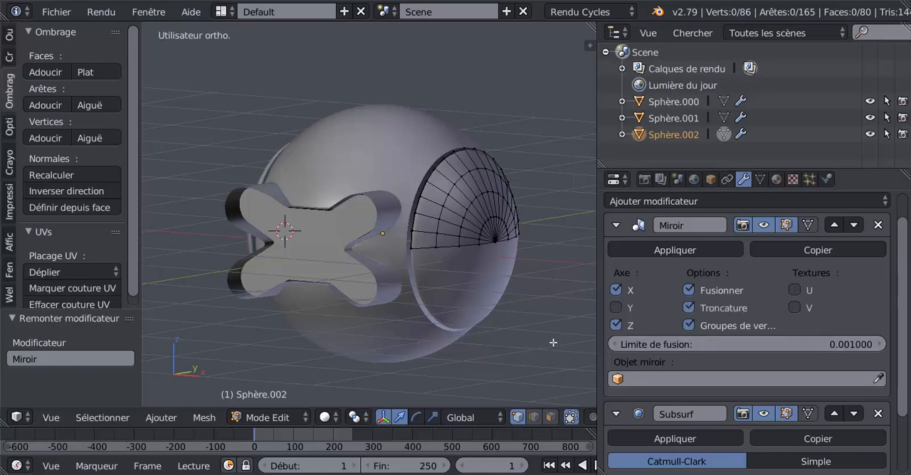
{"action": "middle_click_drag", "start_coordinate": [553, 344], "coordinate": [579, 212]}
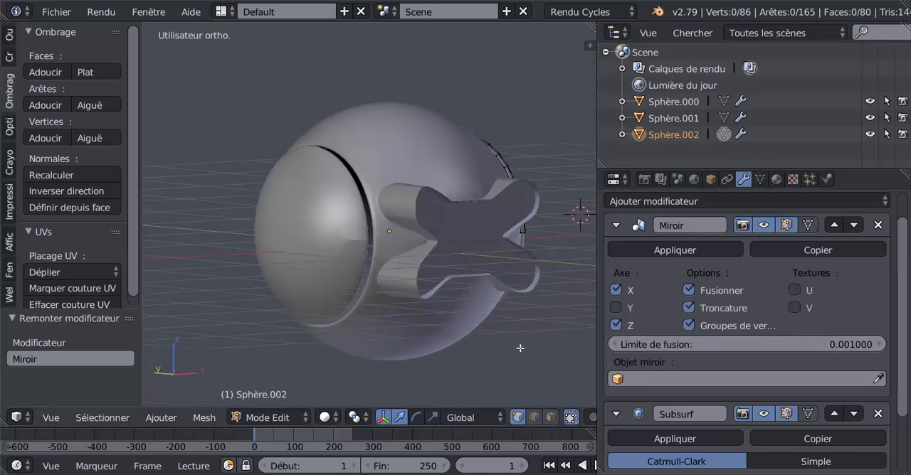
{"action": "scroll", "coordinate": [349, 299], "scroll_direction": "up", "scroll_amount": 4}
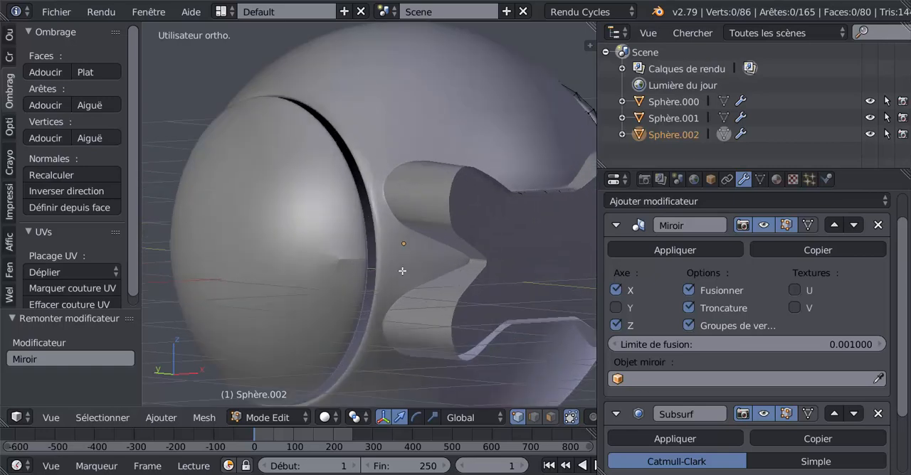
Move the half panel's horizontal centre edge line 0.065 along Z and return to Object mode.
{"action": "middle_click_drag", "start_coordinate": [469, 320], "coordinate": [413, 303]}
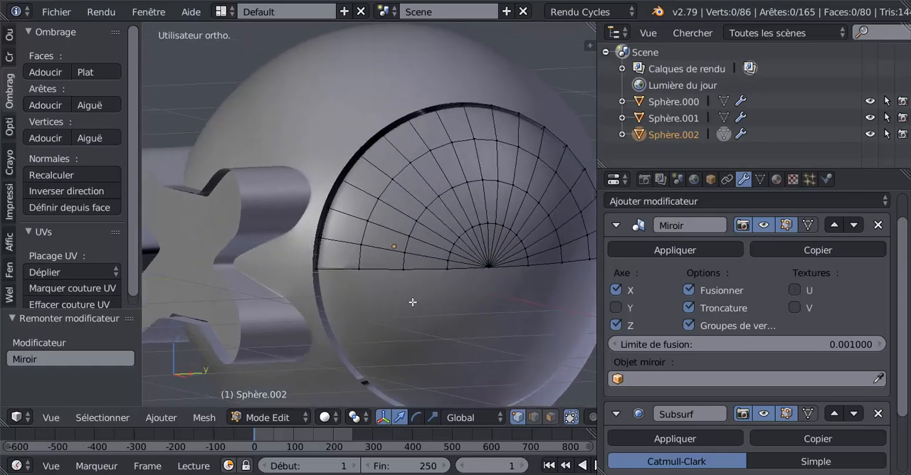
{"action": "right_click", "coordinate": [395, 273], "text": "alt"}
{"action": "scroll", "coordinate": [395, 275], "scroll_direction": "up", "scroll_amount": 1}
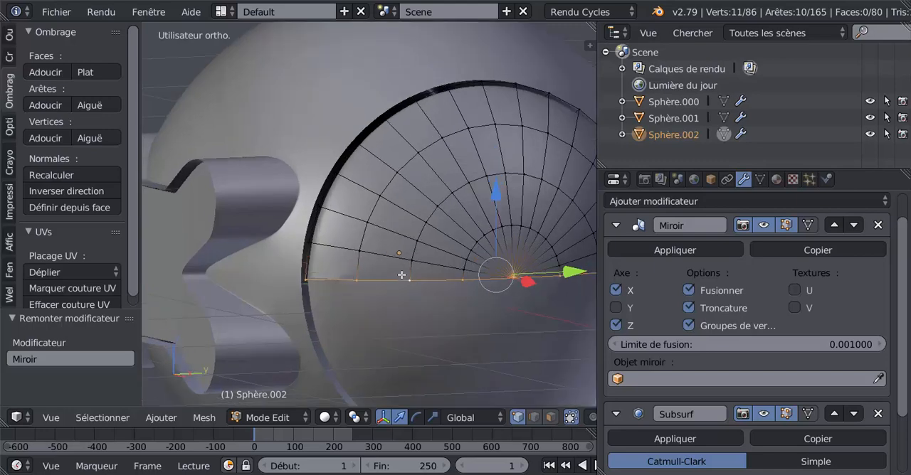
{"action": "mouse_move", "coordinate": [497, 199]}
{"action": "left_mouse_down"}
{"action": "mouse_move", "coordinate": [498, 167]}
{"action": "mouse_move", "coordinate": [503, 194]}
{"action": "left_mouse_up"}
{"action": "scroll", "coordinate": [503, 286], "scroll_direction": "down", "scroll_amount": 5}
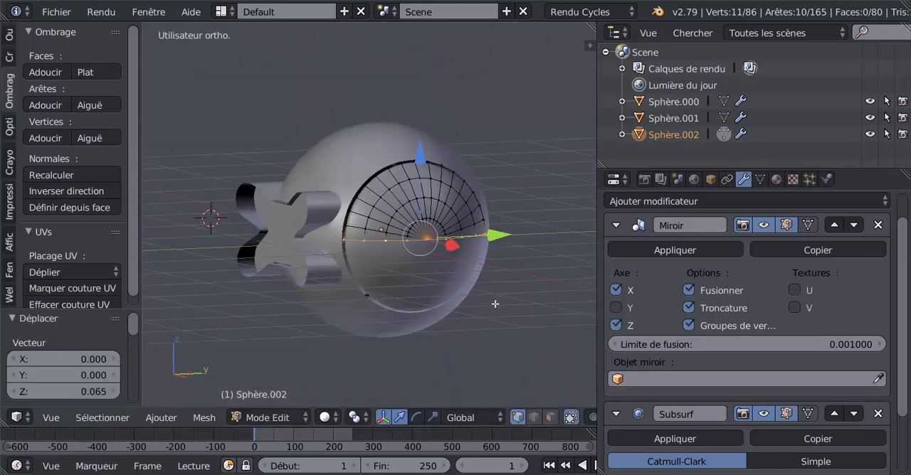
{"action": "key", "text": "Tab"}
{"action": "middle_click_drag", "start_coordinate": [408, 309], "coordinate": [430, 319]}
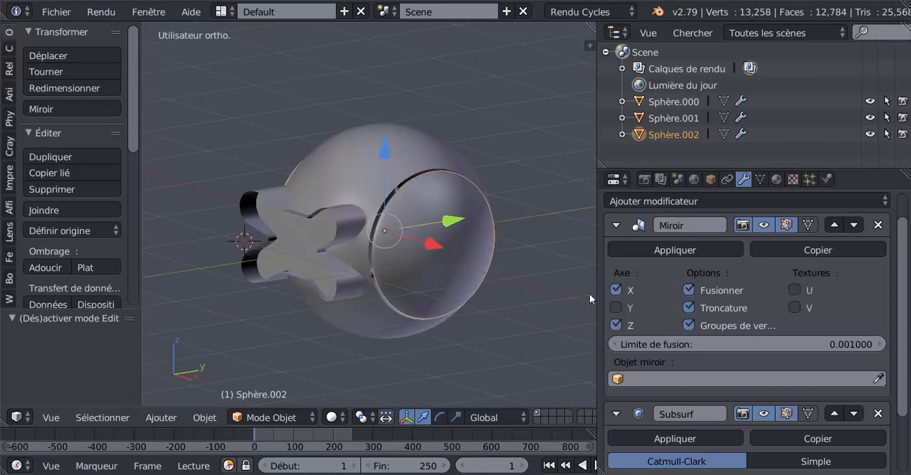
Reopen the side panel in Edit mode in right view and switch to face selection.
{"action": "left_click_drag", "start_coordinate": [599, 296], "coordinate": [674, 283]}
{"action": "key", "text": "Tab"}
{"action": "middle_click_drag", "start_coordinate": [583, 270], "coordinate": [533, 298]}
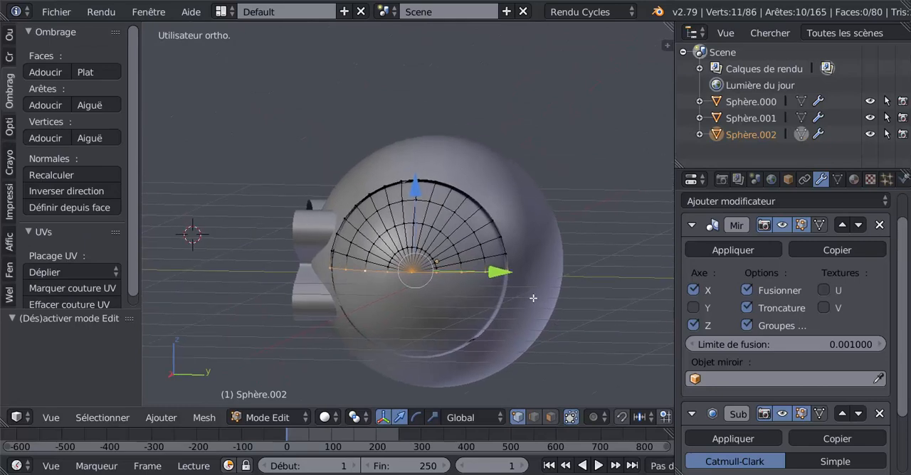
{"action": "key", "text": "KP_1"}
{"action": "key", "text": "KP_4"}
{"action": "key", "text": "KP_3"}
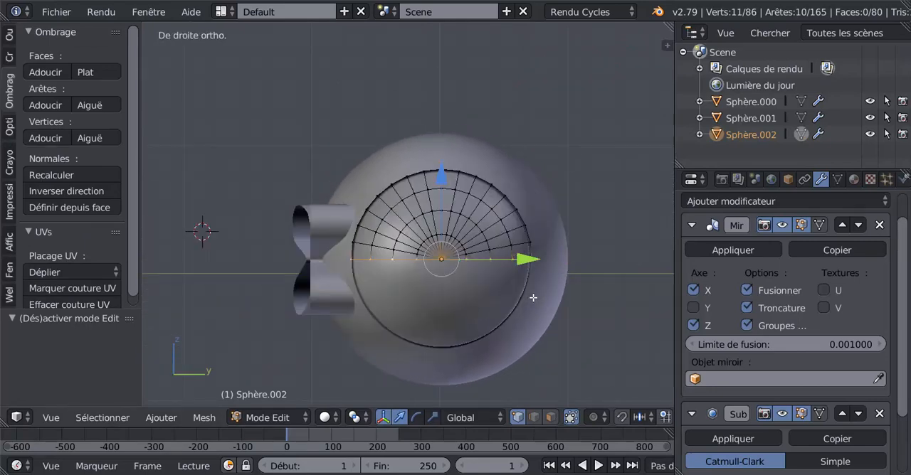
{"action": "middle_click_drag", "start_coordinate": [325, 290], "coordinate": [378, 295], "text": "shift"}
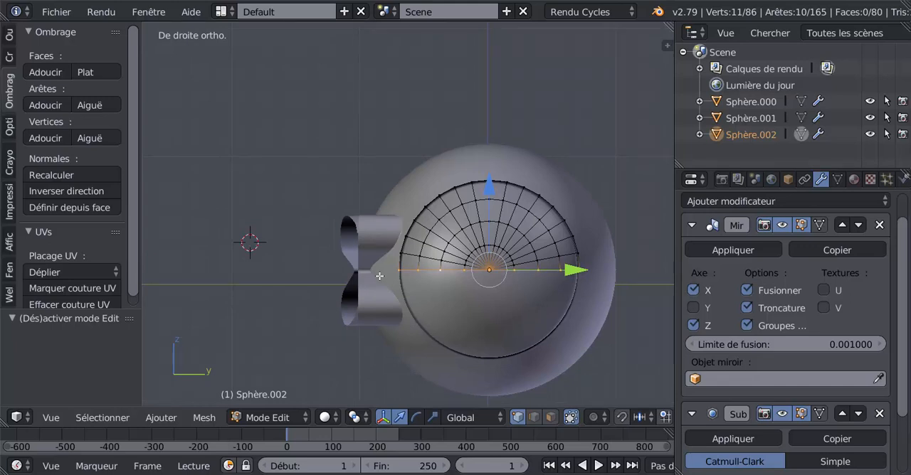
{"action": "scroll", "coordinate": [380, 276], "scroll_direction": "up", "scroll_amount": 3}
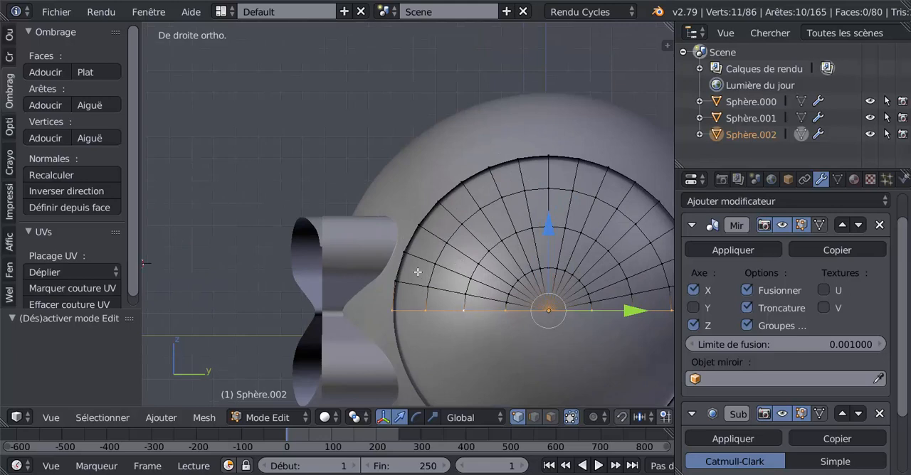
{"action": "left_click", "coordinate": [550, 417]}
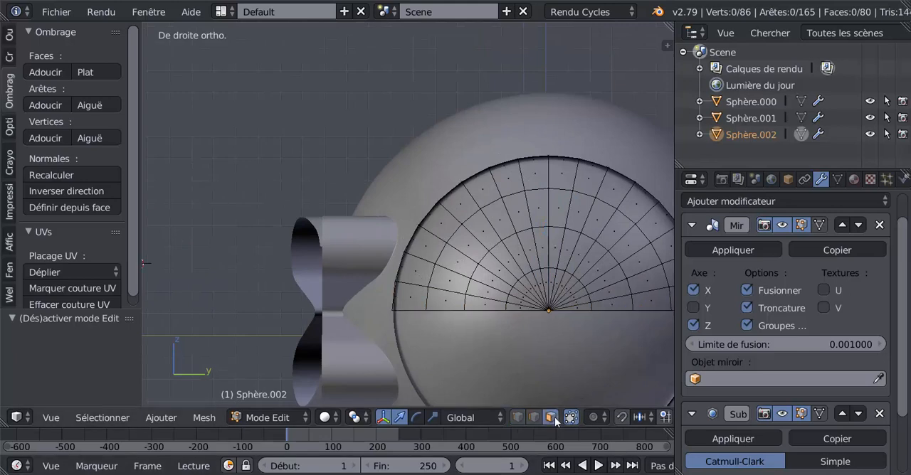
Select three adjacent outer-ring faces on the panel's side nearest the cross-shaped part, skipping the lowest face.
{"action": "right_click", "coordinate": [411, 271]}
{"action": "right_click", "coordinate": [429, 243], "text": "shift"}
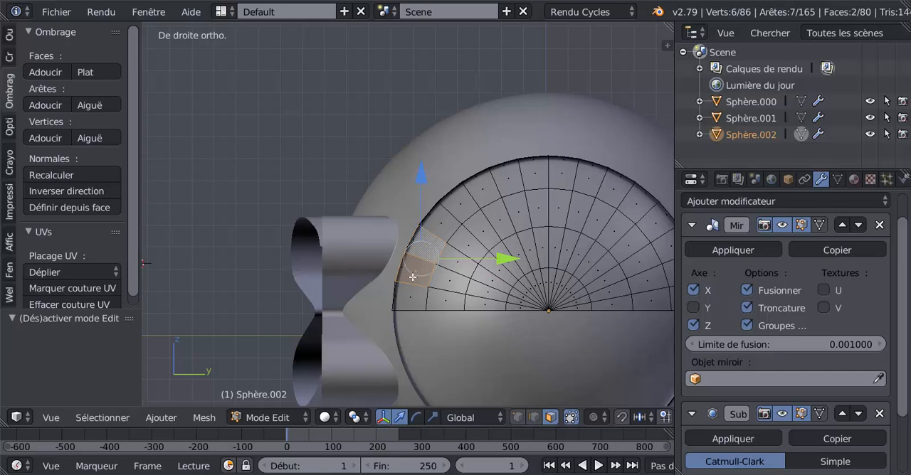
{"action": "right_click", "coordinate": [446, 226], "text": "shift"}
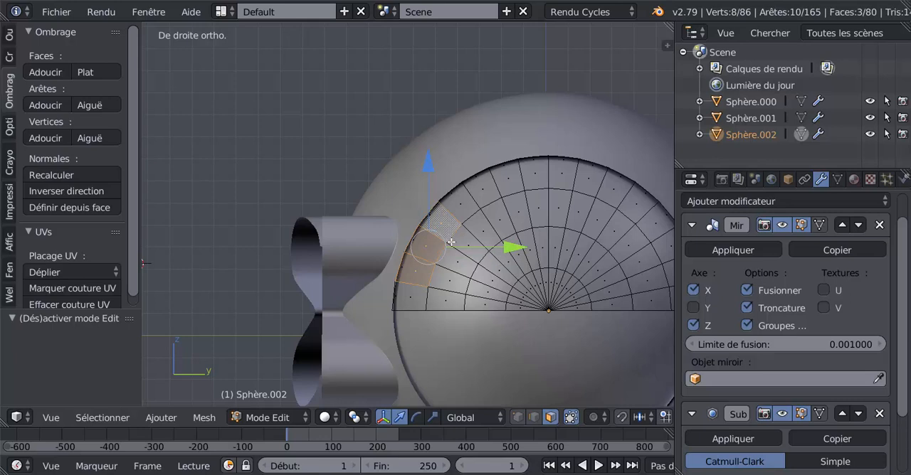
{"action": "right_click", "coordinate": [418, 274], "text": "shift"}
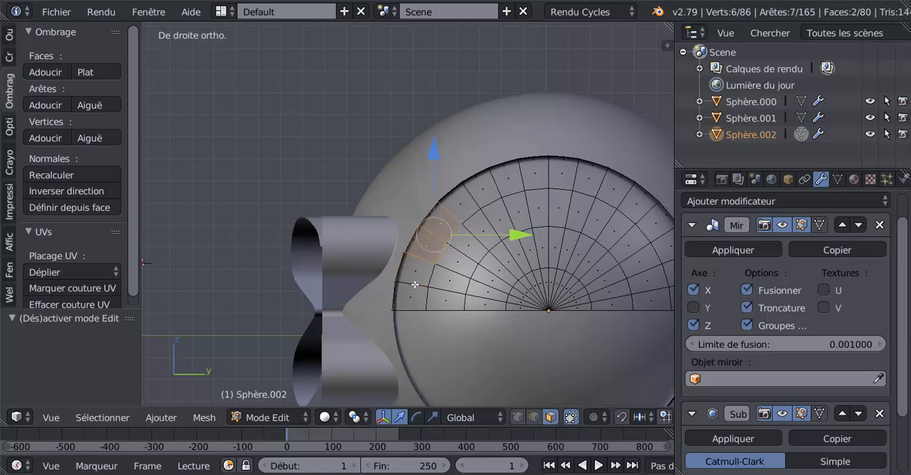
{"action": "right_click", "coordinate": [415, 270], "text": "shift"}
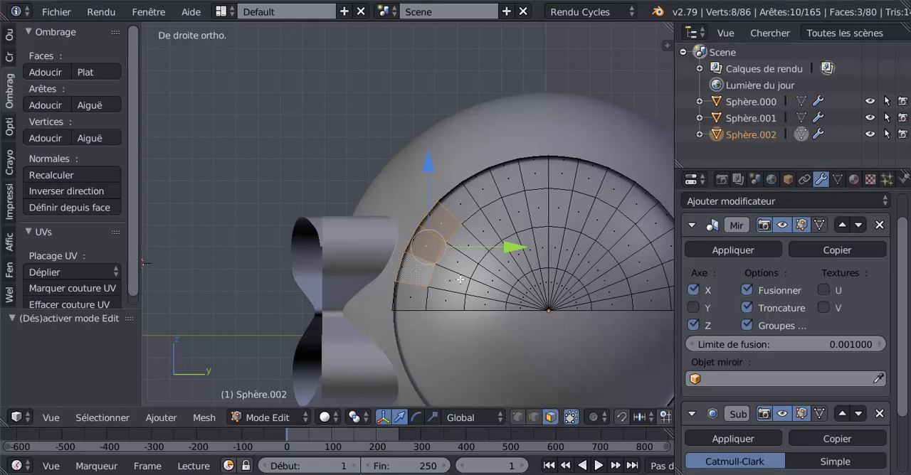
Inset the three selected outer-ring faces by a narrow margin.
{"action": "middle_click_drag", "start_coordinate": [461, 280], "coordinate": [429, 252], "text": "shift"}
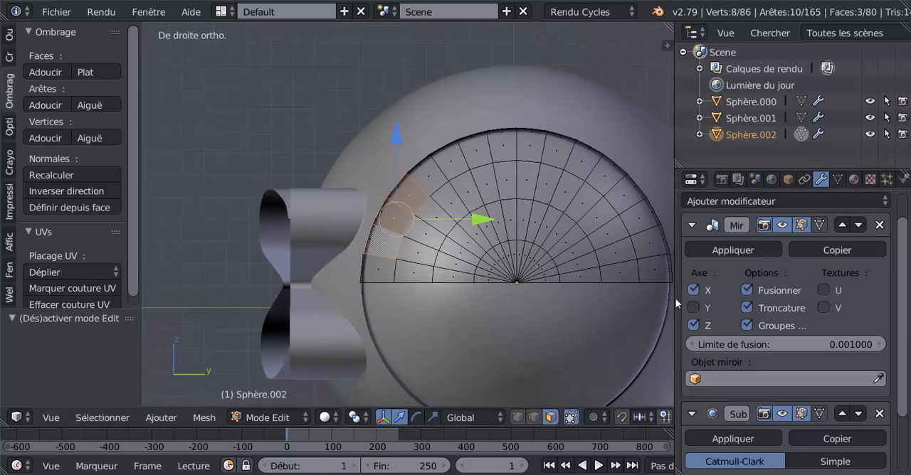
{"action": "left_click_drag", "start_coordinate": [676, 298], "coordinate": [702, 299]}
{"action": "scroll", "coordinate": [498, 235], "scroll_direction": "up", "scroll_amount": 3}
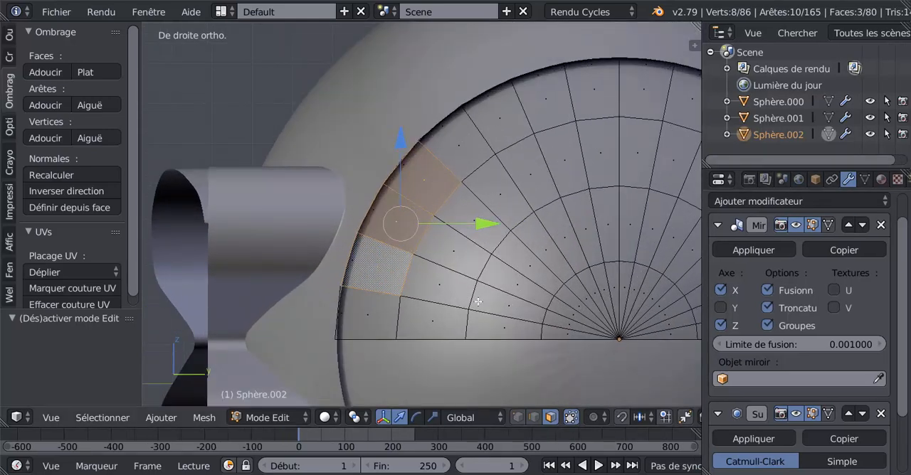
{"action": "key", "text": "i"}
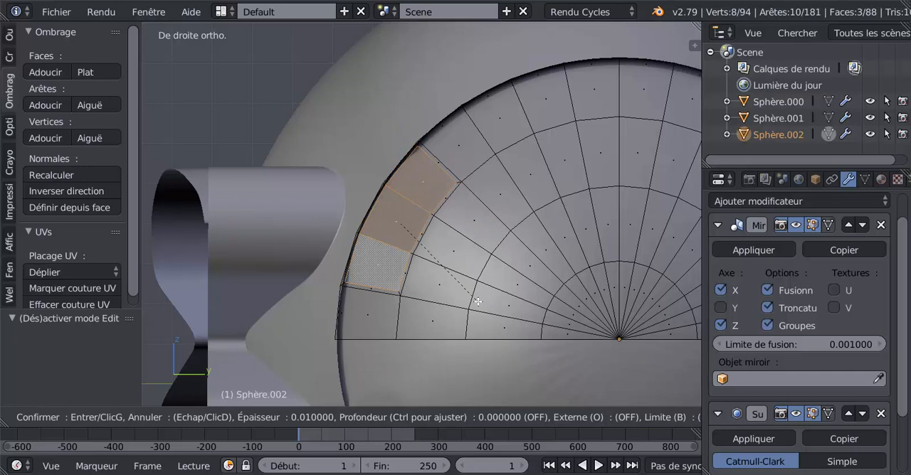
{"action": "left_click", "coordinate": [476, 299]}
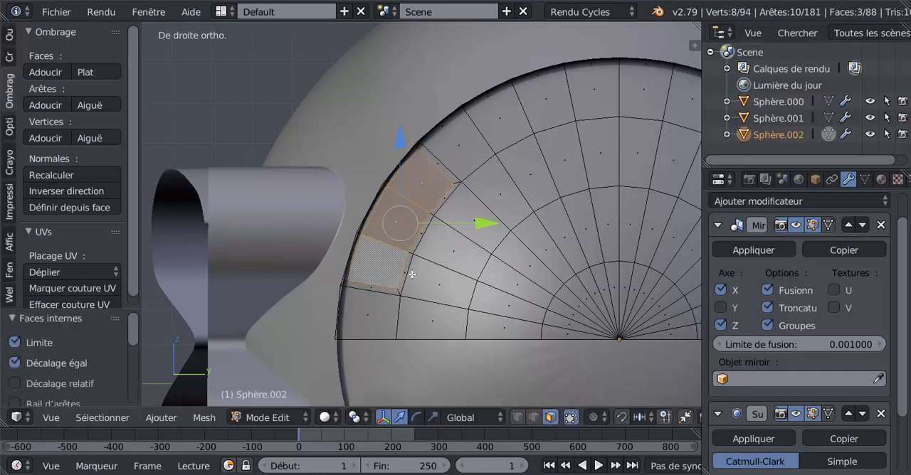
Switch to vertex selection and select the inset's uppermost outer corner vertex in right view.
{"action": "scroll", "coordinate": [413, 275], "scroll_direction": "up", "scroll_amount": 1}
{"action": "middle_click_drag", "start_coordinate": [419, 277], "coordinate": [417, 277]}
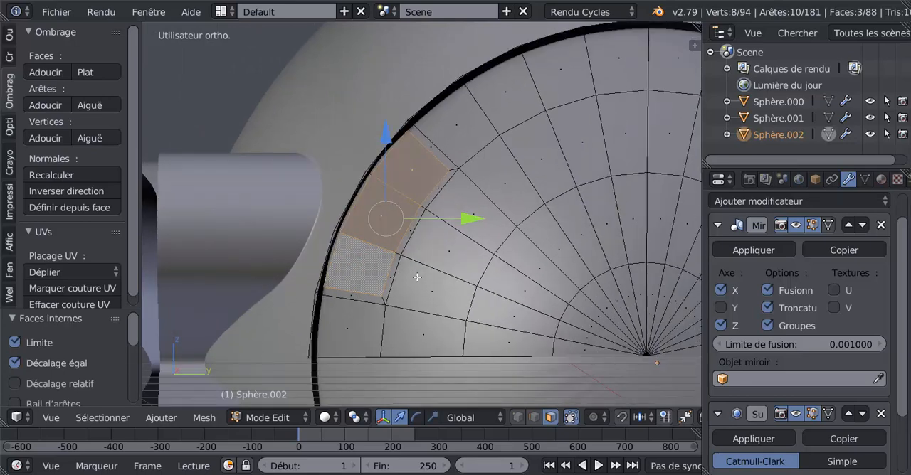
{"action": "left_click", "coordinate": [518, 417]}
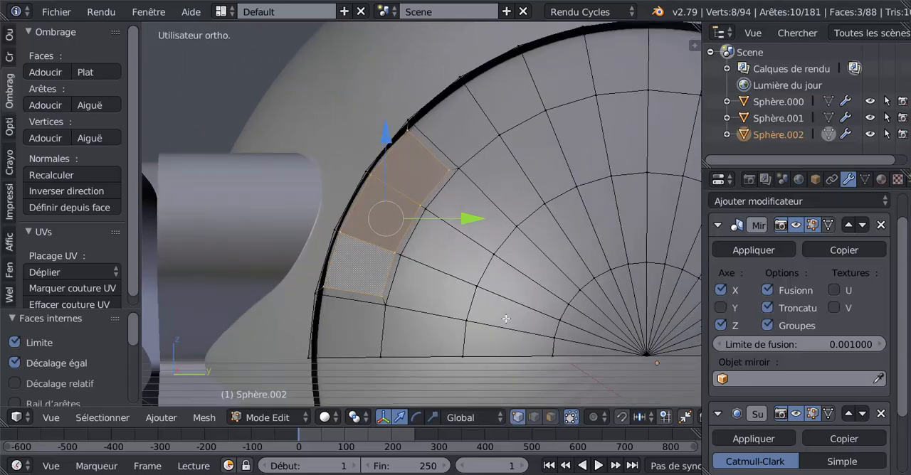
{"action": "key", "text": "KP_3"}
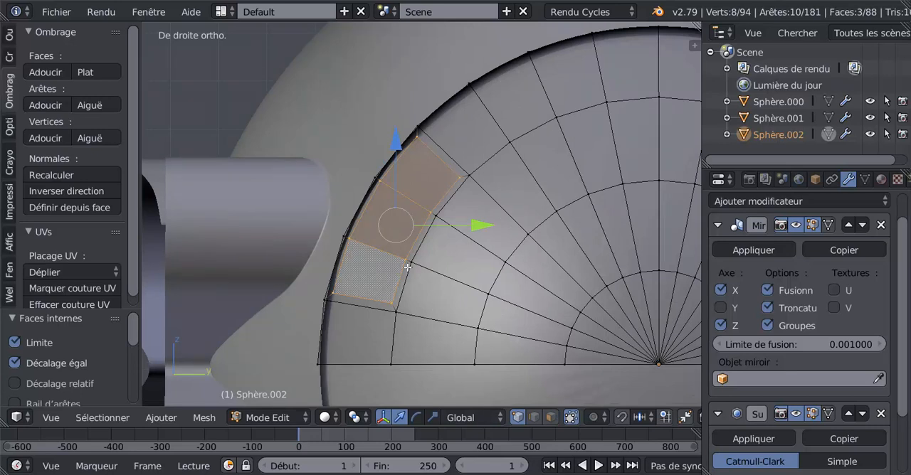
{"action": "right_click", "coordinate": [417, 135]}
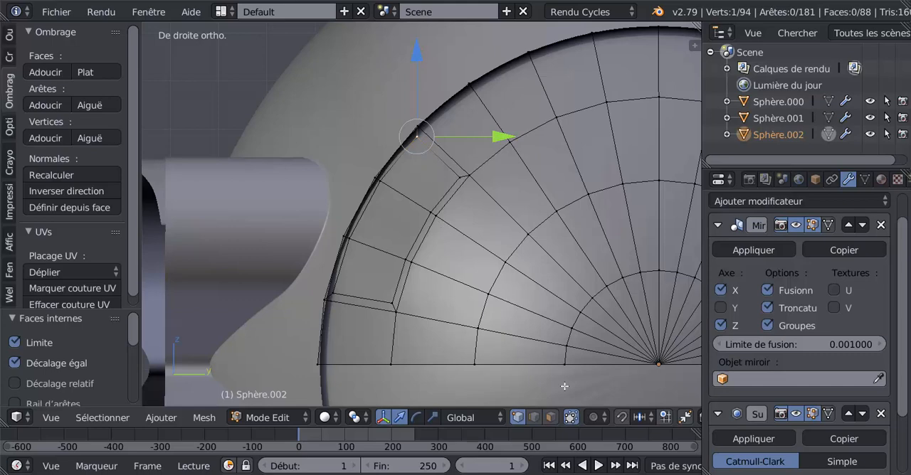
{"action": "middle_click_drag", "start_coordinate": [459, 299], "coordinate": [526, 250]}
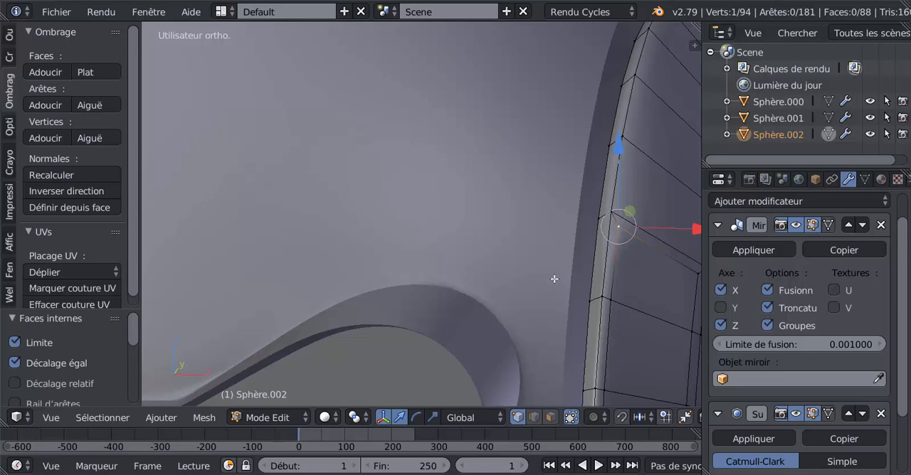
{"action": "key", "text": "KP_3"}
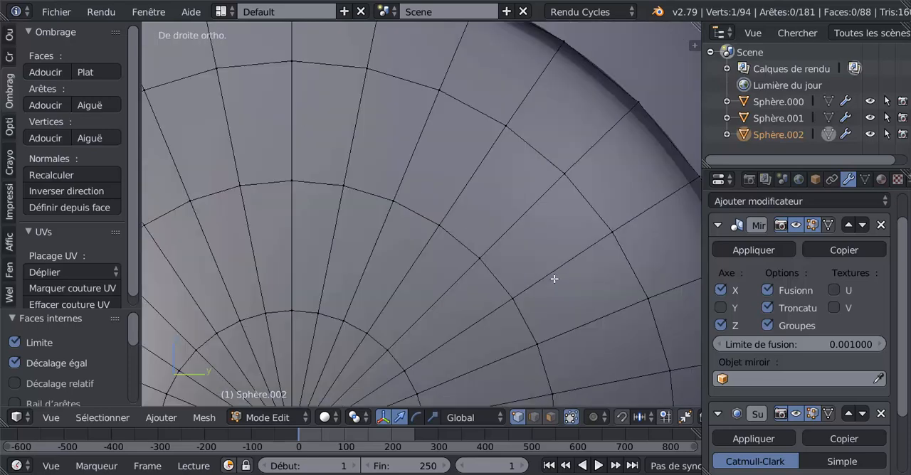
{"action": "scroll", "coordinate": [492, 232], "scroll_direction": "down", "scroll_amount": 3}
{"action": "middle_click_drag", "start_coordinate": [328, 262], "coordinate": [499, 254], "text": "shift"}
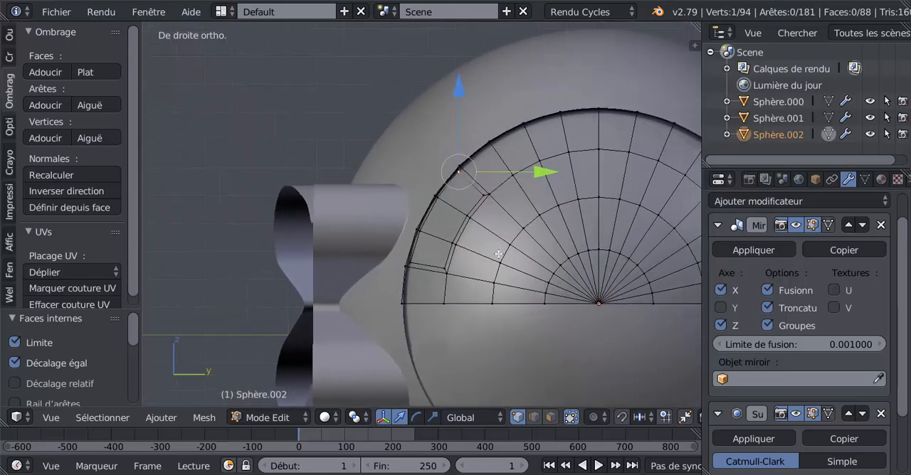
{"action": "middle_click_drag", "start_coordinate": [517, 205], "coordinate": [487, 203], "text": "shift"}
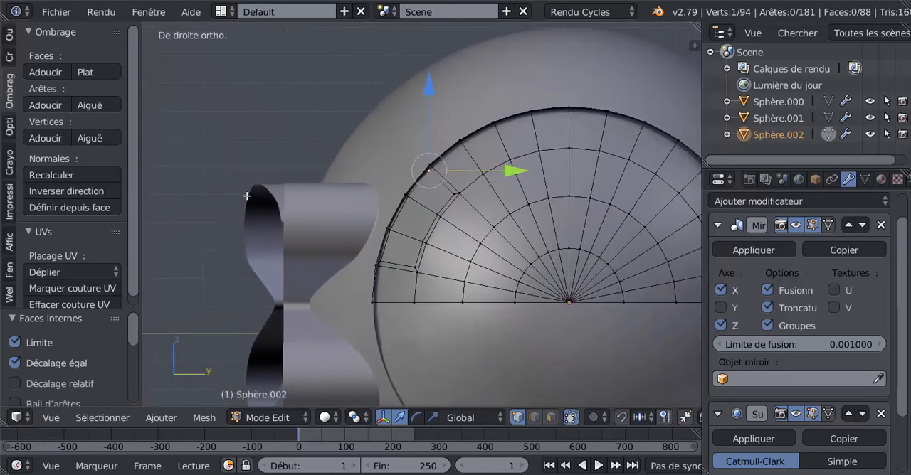
{"action": "scroll", "coordinate": [495, 235], "scroll_direction": "up", "scroll_amount": 1}
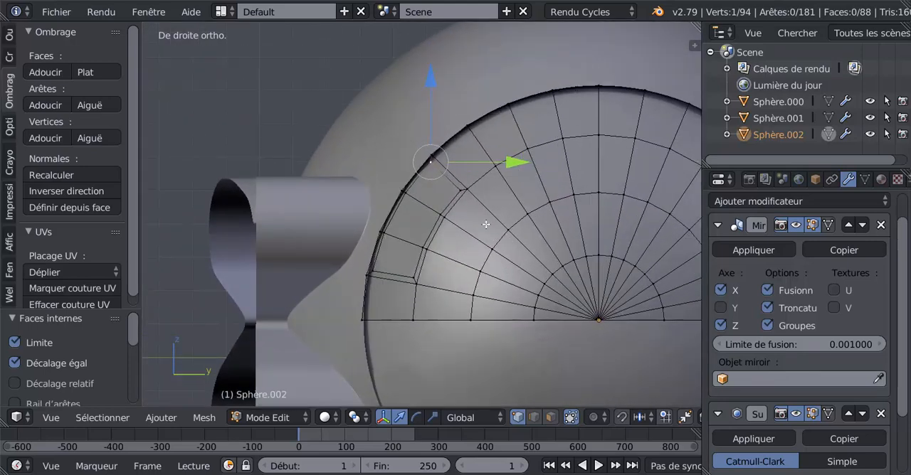
Slide the inset's uppermost outer corner vertex down along its edge by a factor of 0.928.
{"action": "key", "text": "g"}
{"action": "key", "text": "g"}
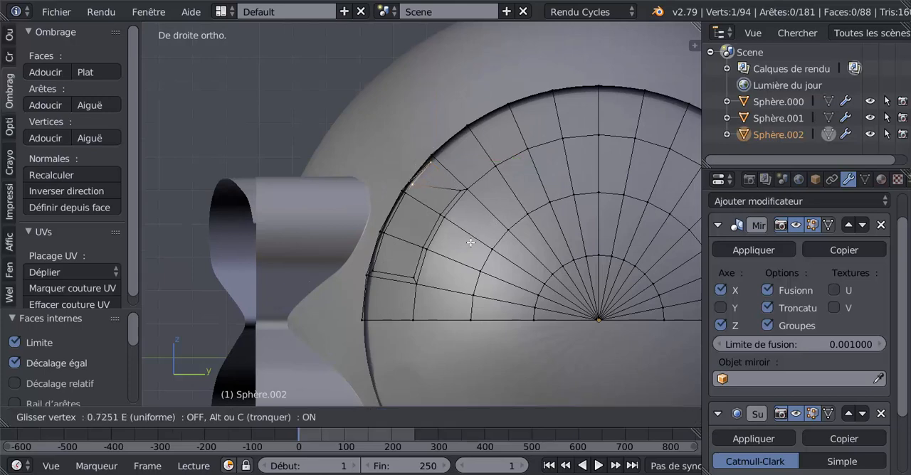
{"action": "left_click", "coordinate": [449, 248]}
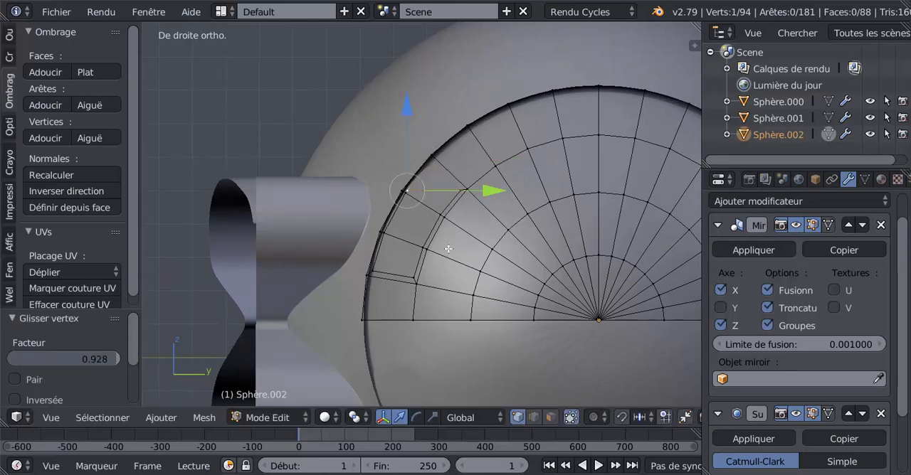
Select the four vertices along the inset's outer side and space them evenly with LoopTools Space.
{"action": "scroll", "coordinate": [394, 249], "scroll_direction": "up", "scroll_amount": 3}
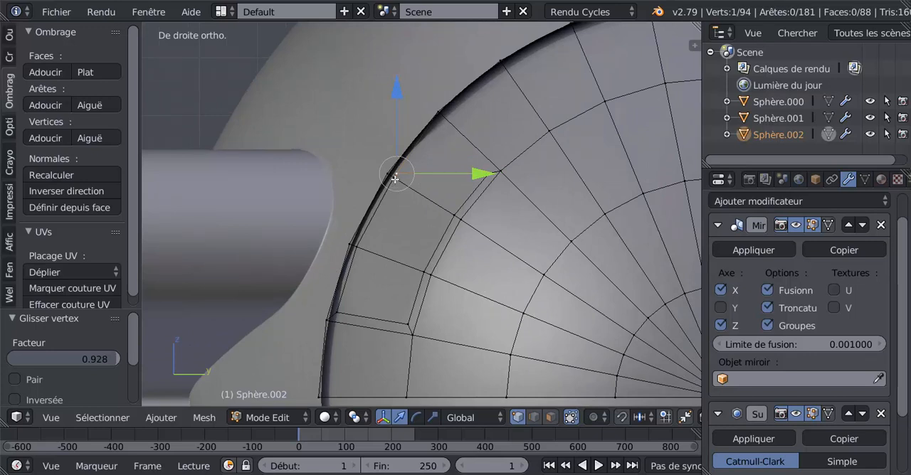
{"action": "left_click", "coordinate": [395, 180], "text": "shift"}
{"action": "left_click", "coordinate": [357, 245], "text": "shift"}
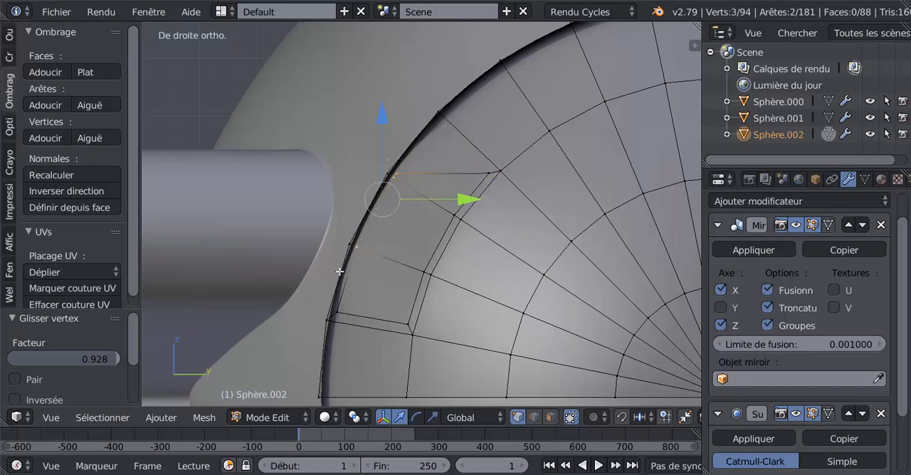
{"action": "left_click", "coordinate": [343, 309], "text": "shift"}
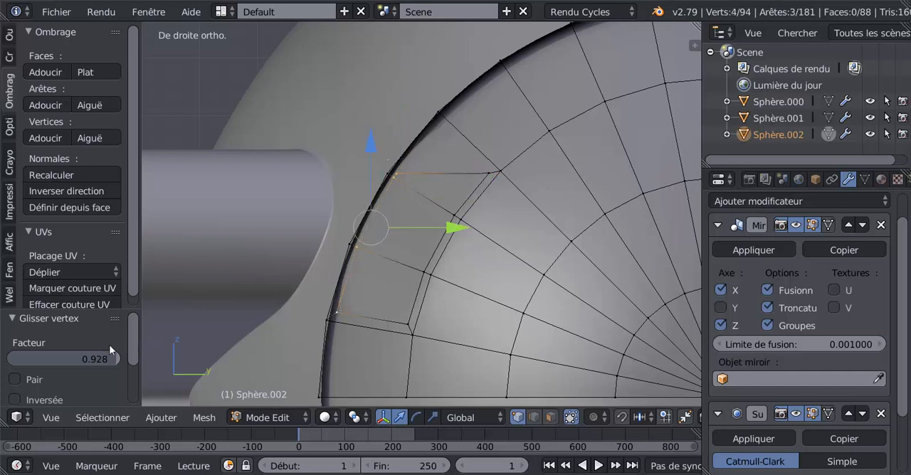
{"action": "scroll", "coordinate": [131, 263], "scroll_direction": "down", "scroll_amount": 1}
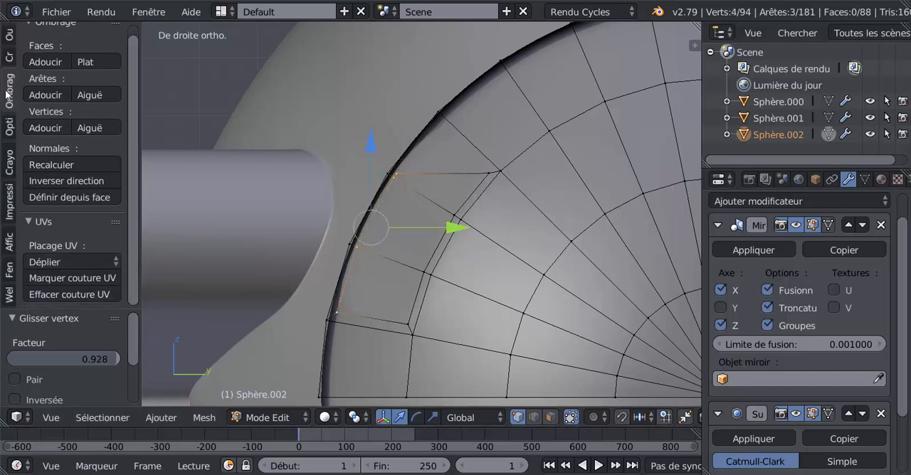
{"action": "left_click", "coordinate": [9, 35]}
{"action": "left_click_drag", "start_coordinate": [132, 118], "coordinate": [146, 297]}
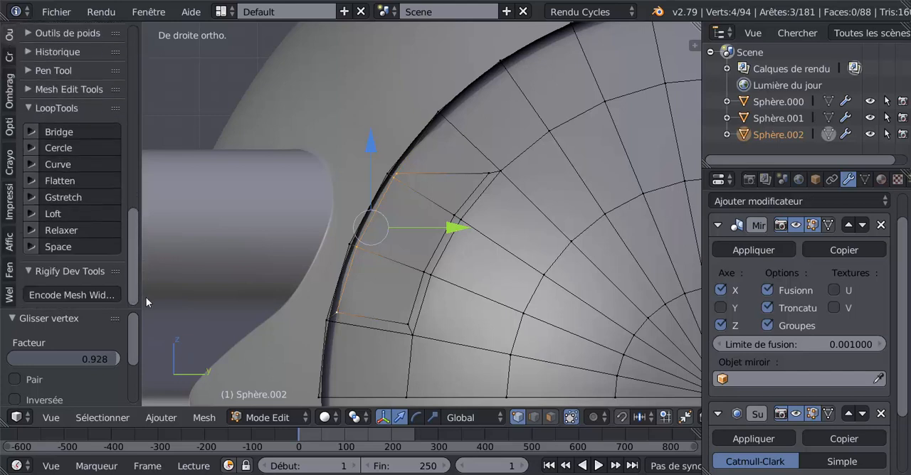
{"action": "left_click", "coordinate": [65, 247]}
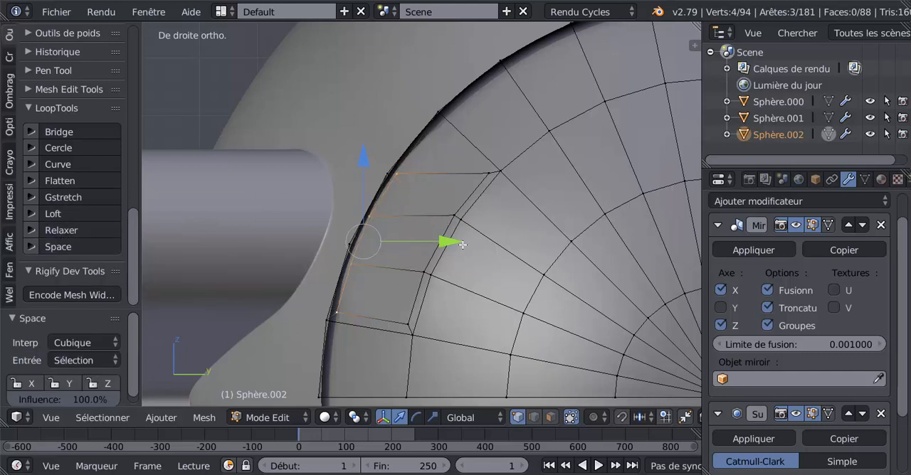
Slide the inset's lowest inner corner vertex upward along its edge by a factor of 0.154.
{"action": "middle_click_drag", "start_coordinate": [472, 266], "coordinate": [475, 219], "text": "shift"}
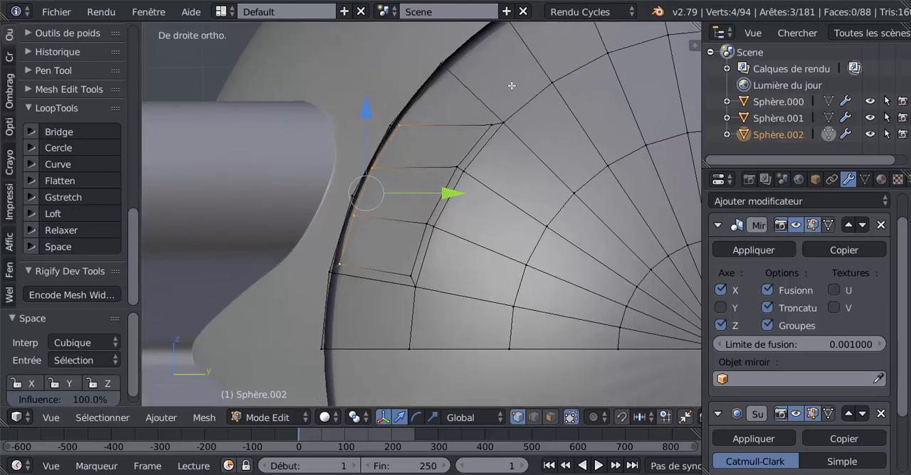
{"action": "right_click", "coordinate": [412, 277]}
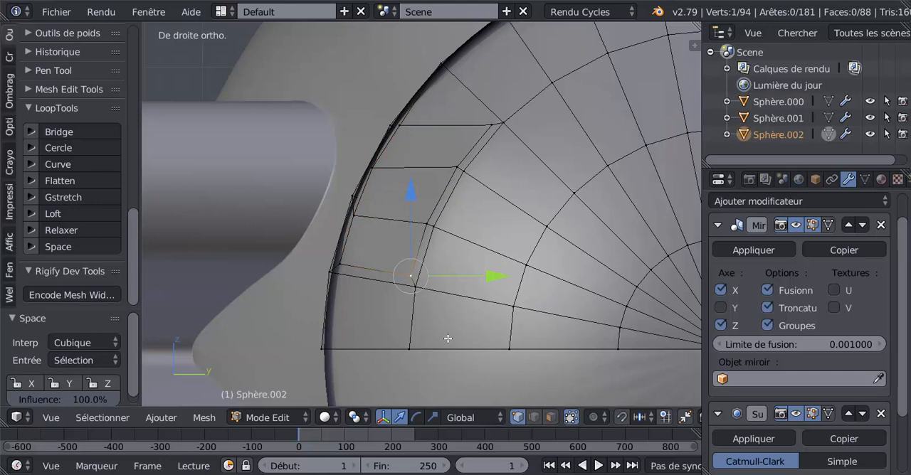
{"action": "key", "text": "shift+v"}
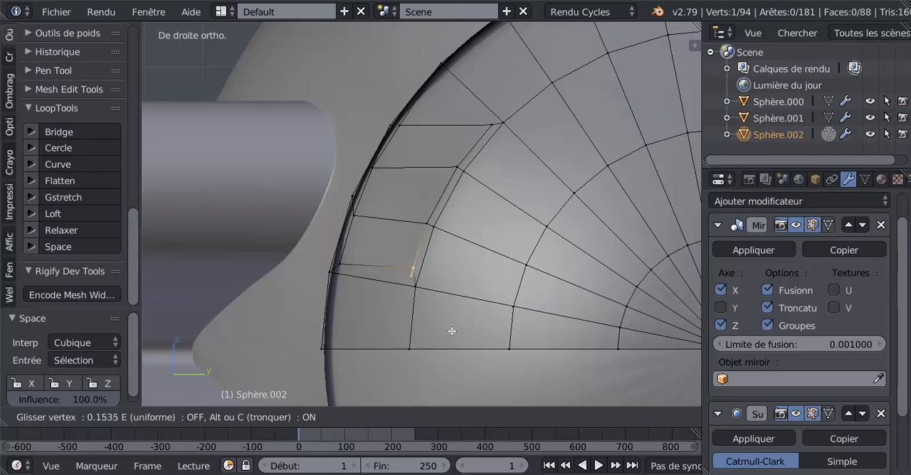
{"action": "left_click", "coordinate": [452, 331]}
Select the four vertices along the inset's inner side and space them evenly with LoopTools Space.
{"action": "scroll", "coordinate": [399, 280], "scroll_direction": "down", "scroll_amount": 2}
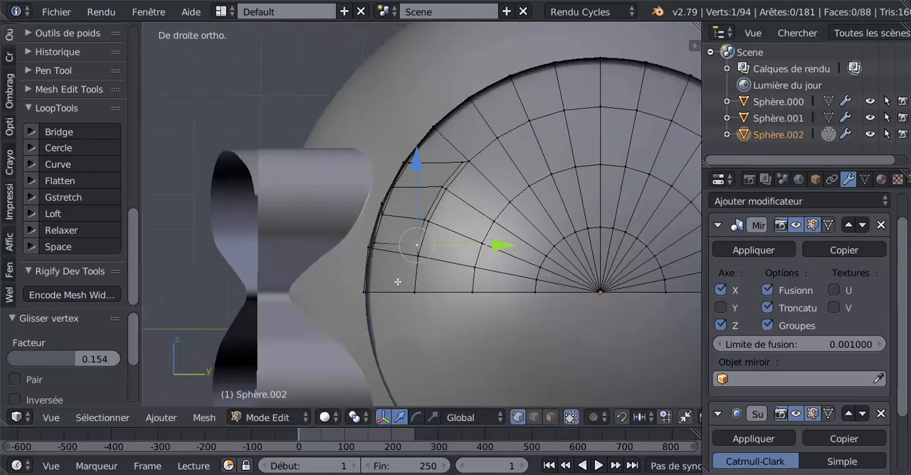
{"action": "scroll", "coordinate": [398, 282], "scroll_direction": "up", "scroll_amount": 2}
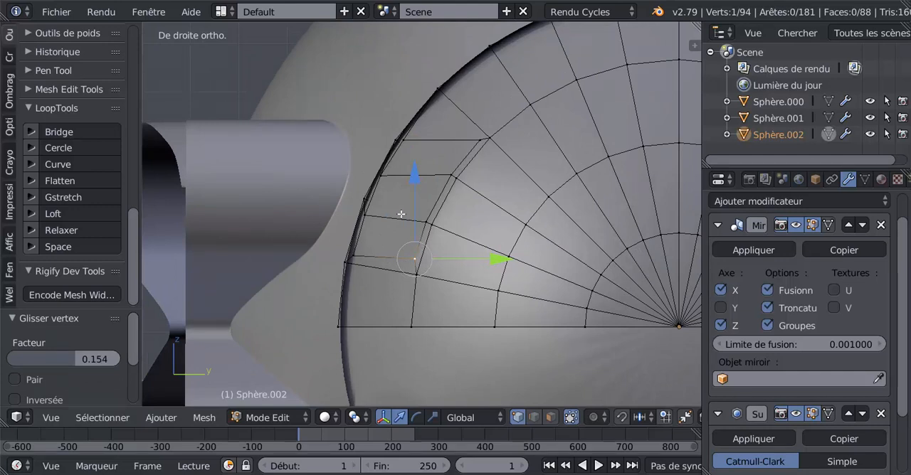
{"action": "left_click", "coordinate": [486, 140]}
{"action": "left_click", "coordinate": [454, 170], "text": "shift"}
{"action": "left_click", "coordinate": [424, 229], "text": "shift"}
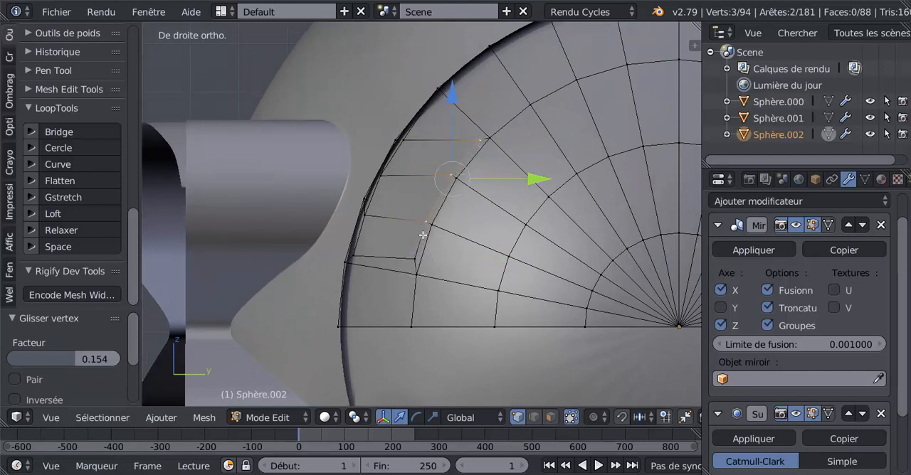
{"action": "left_click", "coordinate": [415, 259], "text": "shift"}
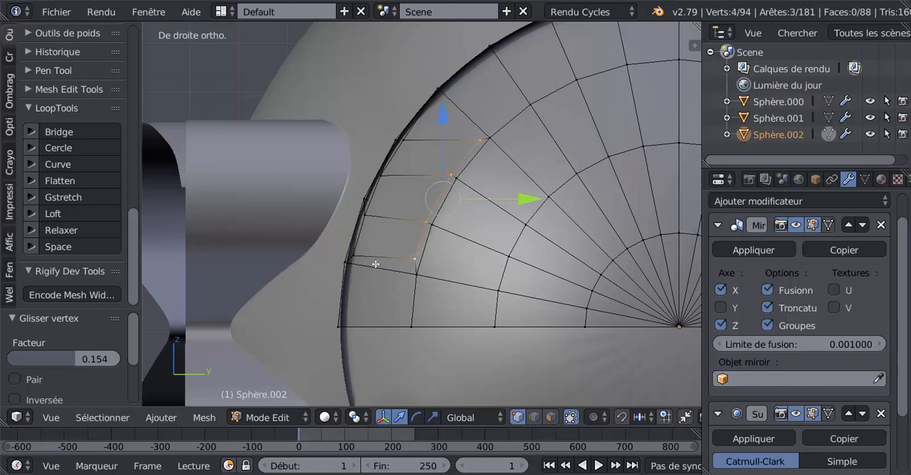
{"action": "left_click", "coordinate": [57, 247]}
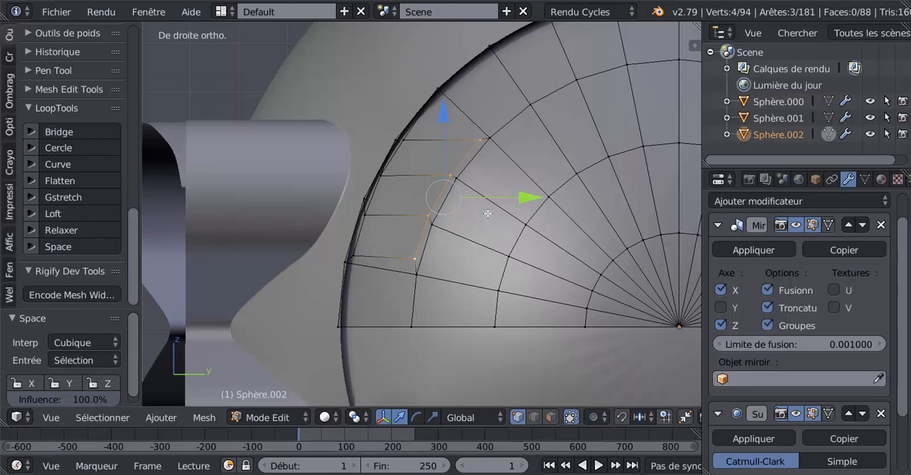
Add a single radial loop cut across the side panel's ring faces just above the inset.
{"action": "scroll", "coordinate": [473, 224], "scroll_direction": "down", "scroll_amount": 1}
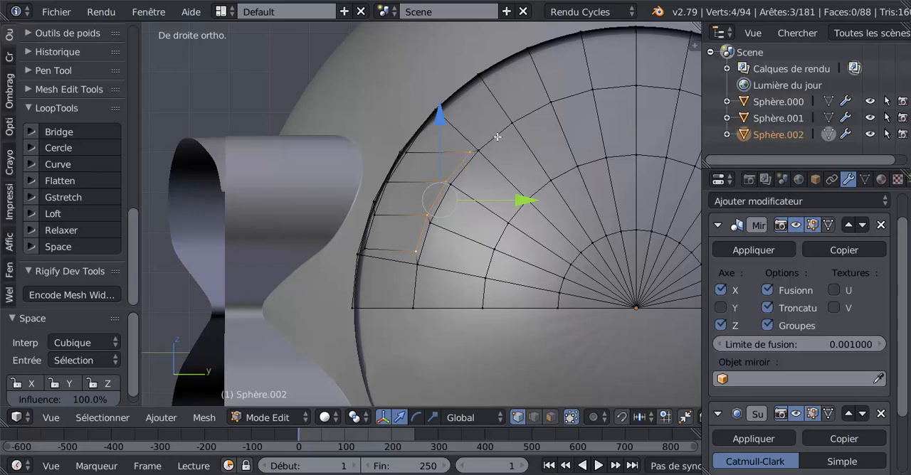
{"action": "key", "text": "ctrl+r"}
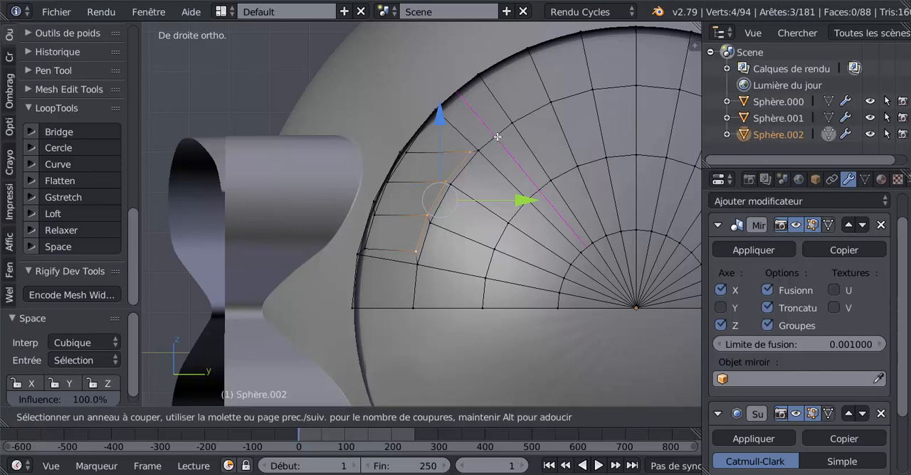
{"action": "left_click", "coordinate": [497, 136]}
{"action": "left_click", "coordinate": [494, 150]}
Select the short rim edge directly above the inset and slide it toward the inset by a factor of -0.651.
{"action": "middle_click_drag", "start_coordinate": [494, 150], "coordinate": [536, 153]}
{"action": "right_click", "coordinate": [538, 153]}
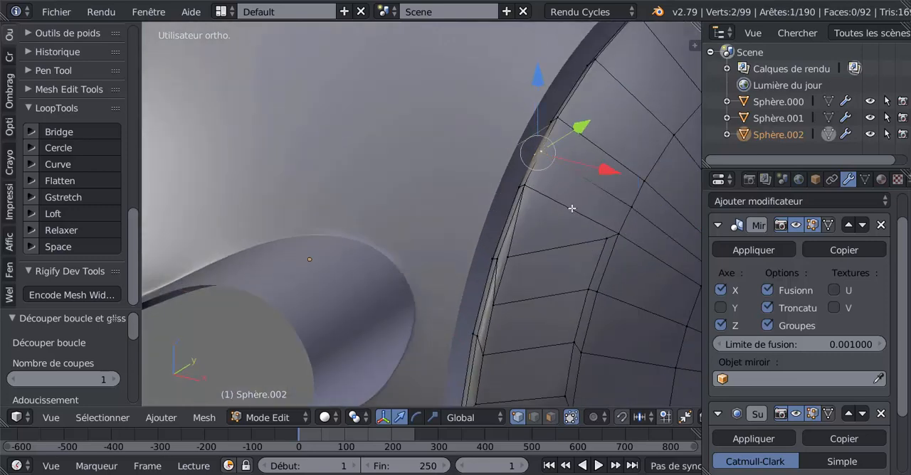
{"action": "middle_click_drag", "start_coordinate": [571, 209], "coordinate": [565, 212]}
{"action": "right_click", "coordinate": [500, 193]}
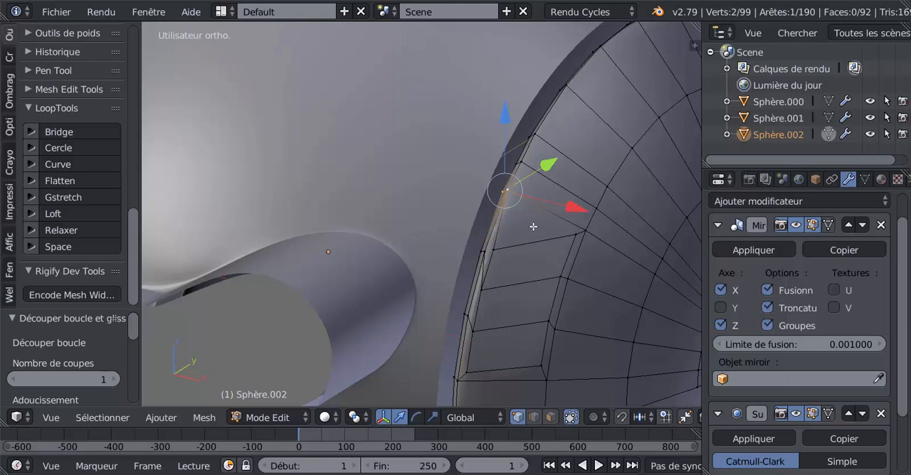
{"action": "key", "text": "g"}
{"action": "key", "text": "g"}
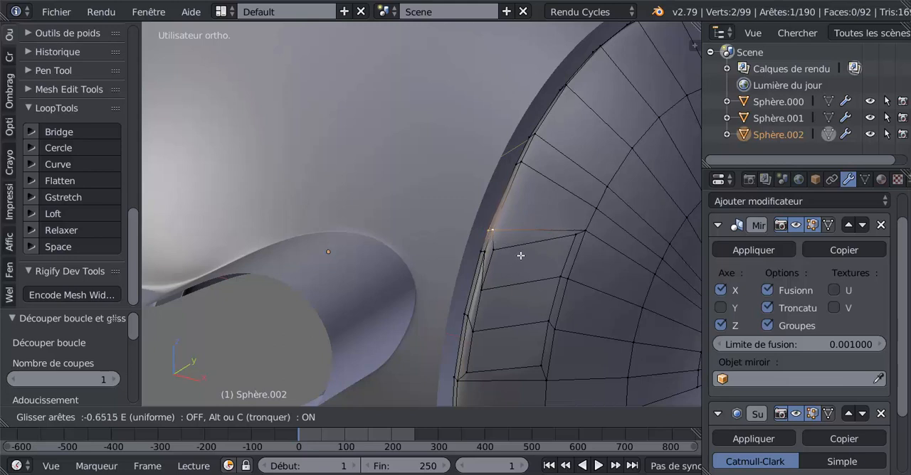
{"action": "left_click", "coordinate": [520, 256]}
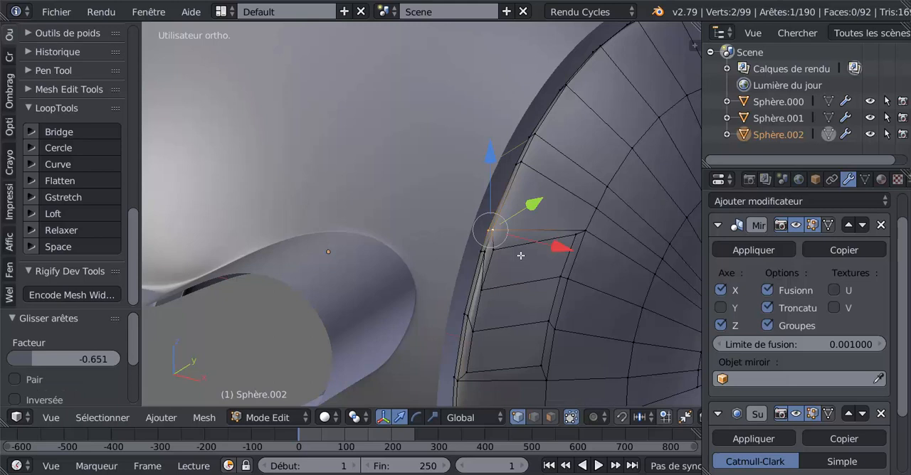
Slide the next short rim edge above it toward the inset and check the smoothed panel in Object mode.
{"action": "right_click", "coordinate": [516, 163]}
{"action": "right_click", "coordinate": [515, 165], "text": "shift"}
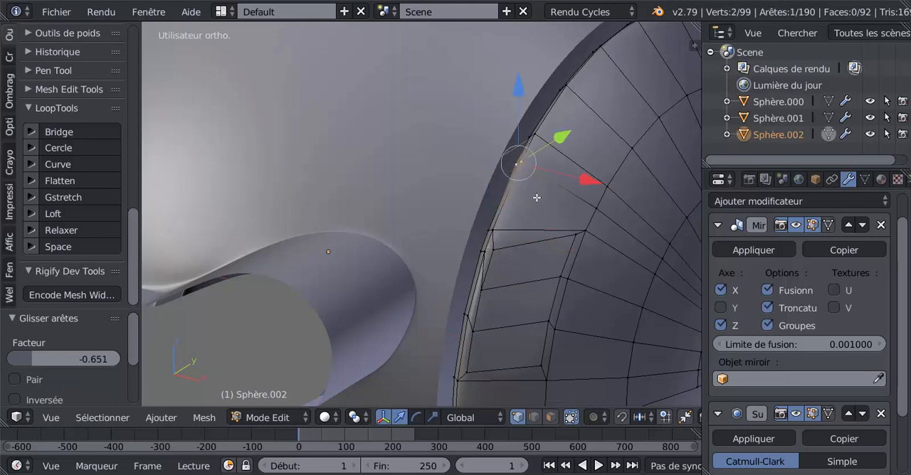
{"action": "key", "text": "g"}
{"action": "key", "text": "g"}
{"action": "left_click", "coordinate": [523, 216]}
{"action": "key", "text": "Tab"}
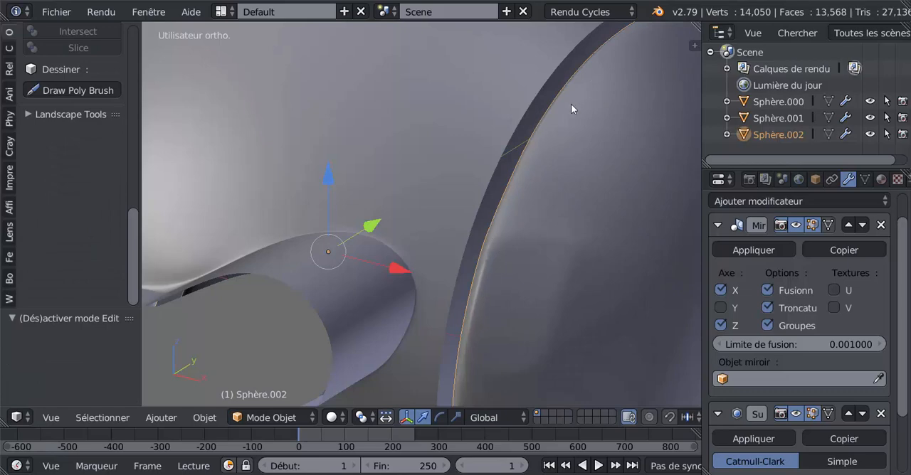
{"action": "key", "text": "Tab"}
Add a loop cut running along the panel's thin rim and check the smoothed result in Object mode.
{"action": "scroll", "coordinate": [591, 234], "scroll_direction": "up", "scroll_amount": 2}
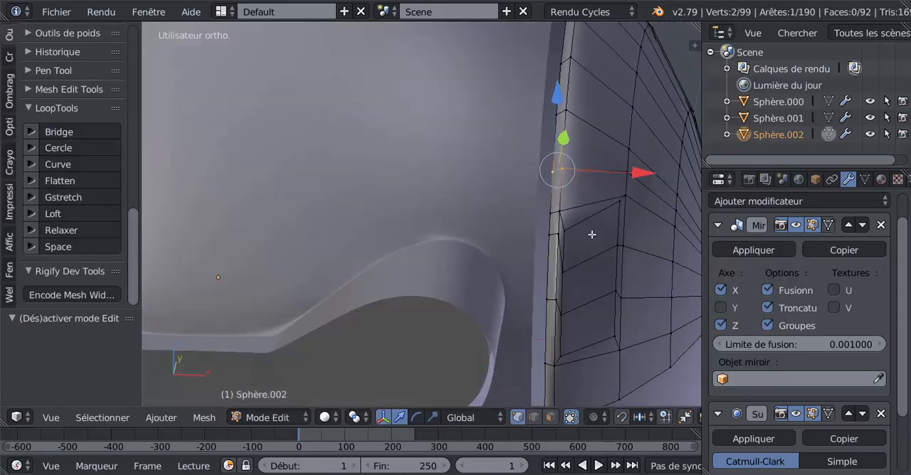
{"action": "scroll", "coordinate": [592, 236], "scroll_direction": "up", "scroll_amount": 4}
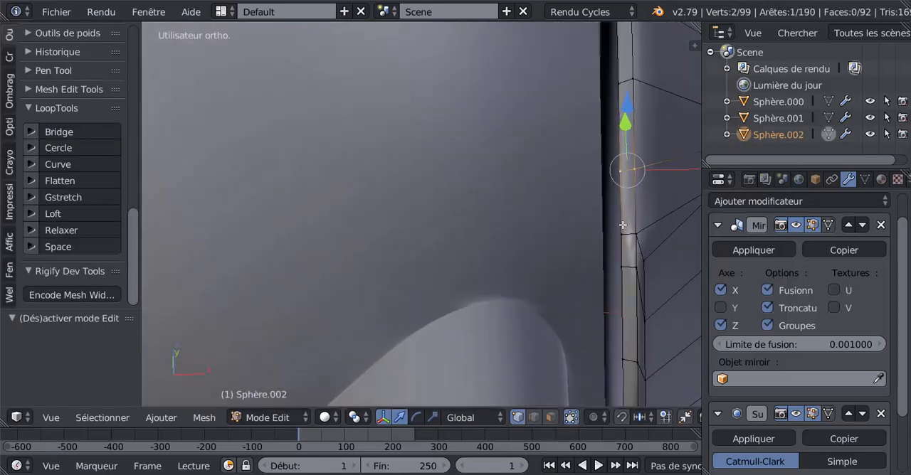
{"action": "key", "text": "ctrl+r"}
{"action": "left_click", "coordinate": [627, 234]}
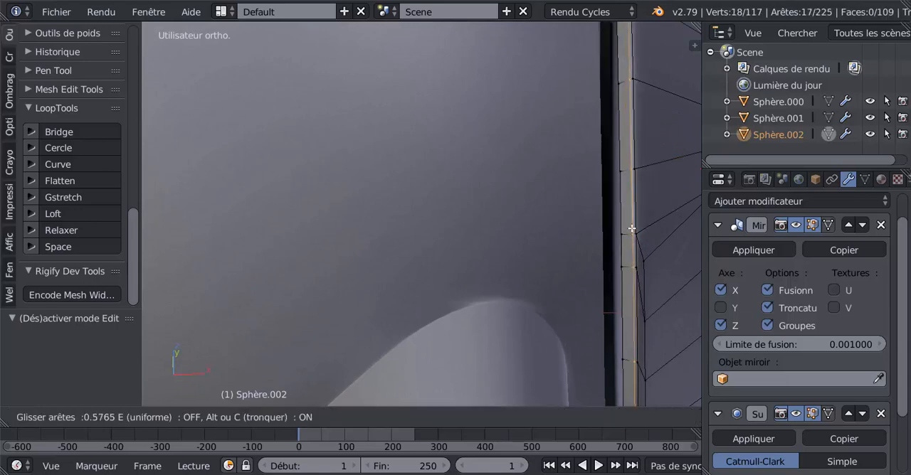
{"action": "left_click", "coordinate": [629, 235]}
{"action": "key", "text": "Tab"}
{"action": "scroll", "coordinate": [626, 237], "scroll_direction": "down", "scroll_amount": 5}
{"action": "middle_click_drag", "start_coordinate": [612, 237], "coordinate": [530, 237]}
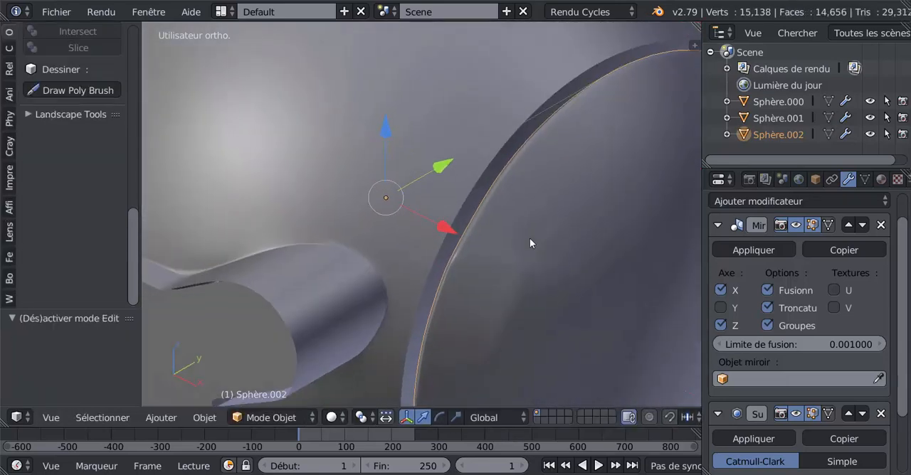
{"action": "key", "text": "Tab"}
Switch to face selection and select the three inner faces of the inset.
{"action": "middle_click_drag", "start_coordinate": [504, 275], "coordinate": [496, 189], "text": "shift"}
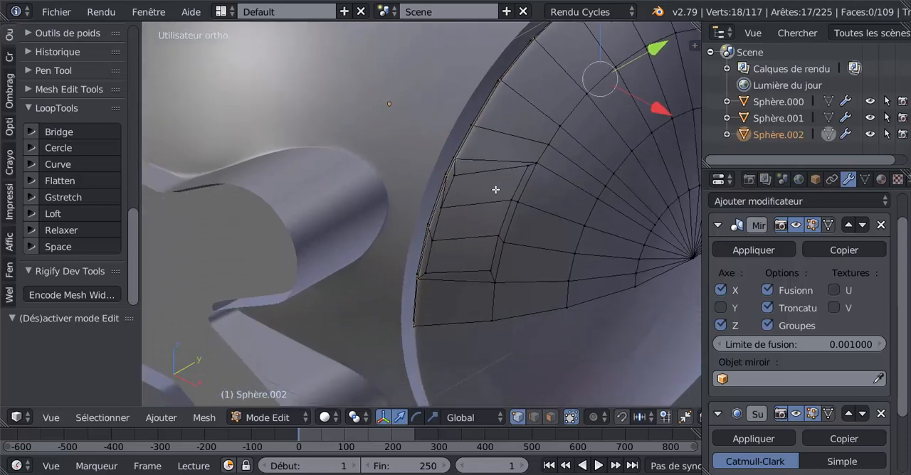
{"action": "left_click", "coordinate": [559, 420]}
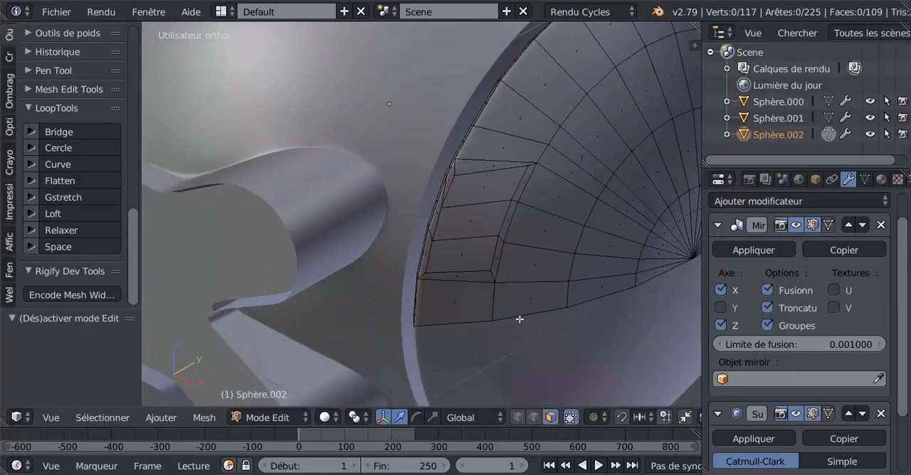
{"action": "left_click", "coordinate": [492, 197]}
{"action": "left_click", "coordinate": [477, 221], "text": "shift"}
{"action": "left_click", "coordinate": [457, 257], "text": "shift"}
In right view, extrude the three inset faces about 0.97 along negative Y and move them a further 0.222.
{"action": "scroll", "coordinate": [459, 279], "scroll_direction": "down", "scroll_amount": 3}
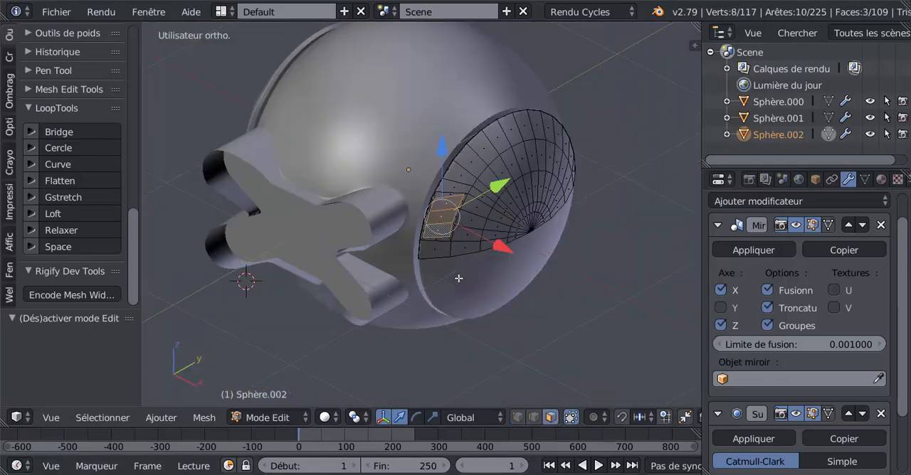
{"action": "key", "text": "KP_3"}
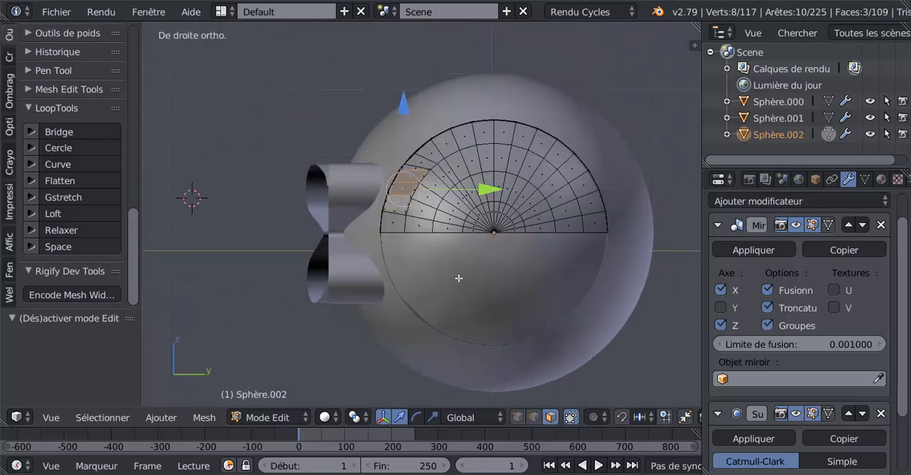
{"action": "middle_click_drag", "start_coordinate": [550, 284], "coordinate": [572, 291], "text": "shift"}
{"action": "key", "text": "e"}
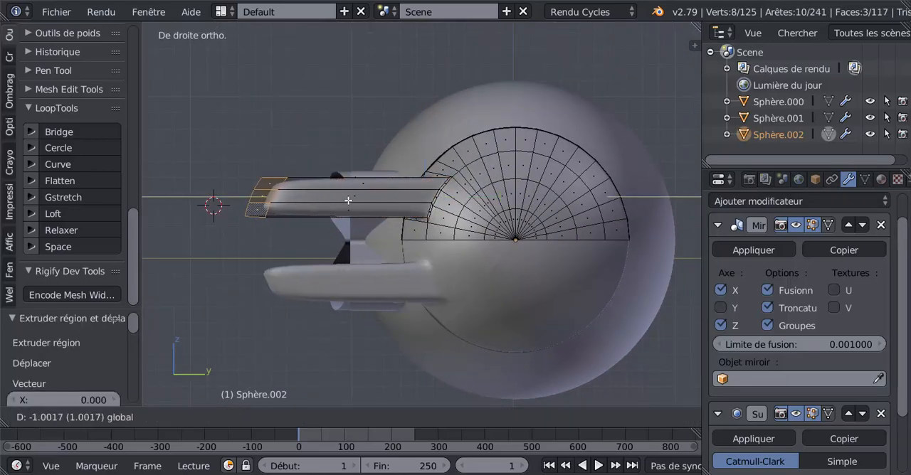
{"action": "left_click", "coordinate": [353, 201]}
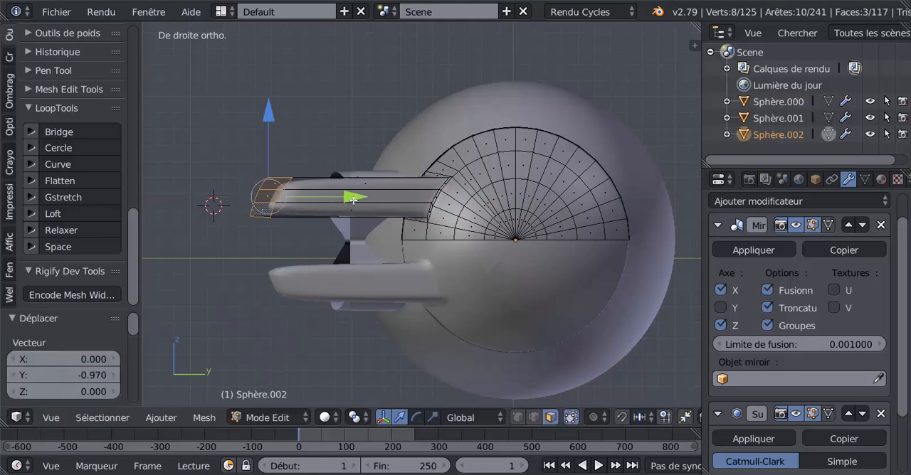
{"action": "left_click_drag", "start_coordinate": [353, 201], "coordinate": [317, 203]}
{"action": "middle_click_drag", "start_coordinate": [329, 214], "coordinate": [466, 213], "text": "shift"}
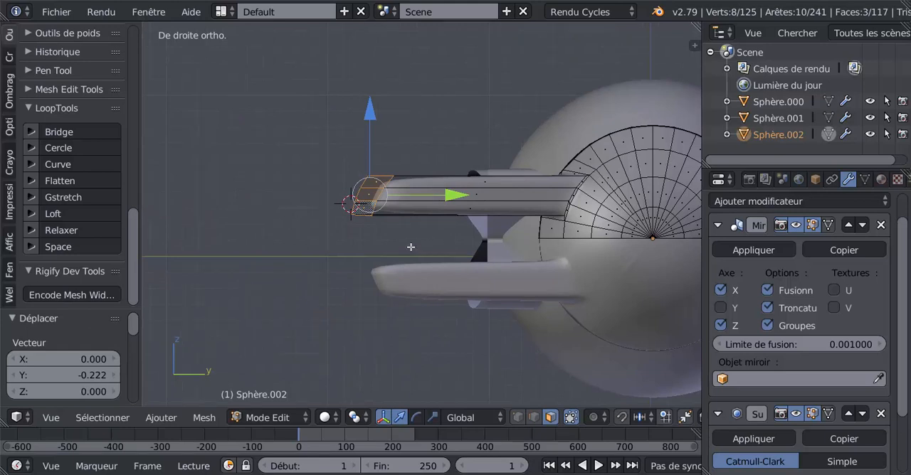
In right view, bisect the whole mesh with a slanted cut across the upper arm near its tip, around Y -1.396, Z 0.607.
{"action": "key", "text": "a"}
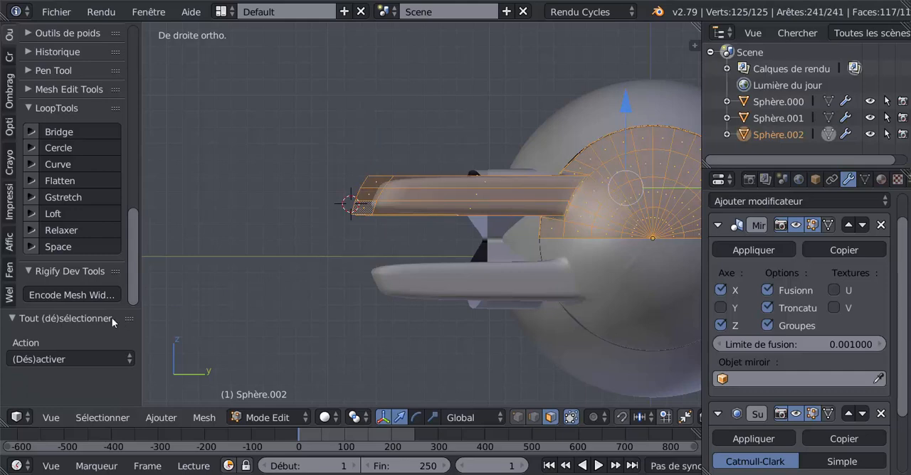
{"action": "left_click_drag", "start_coordinate": [136, 283], "coordinate": [131, 192]}
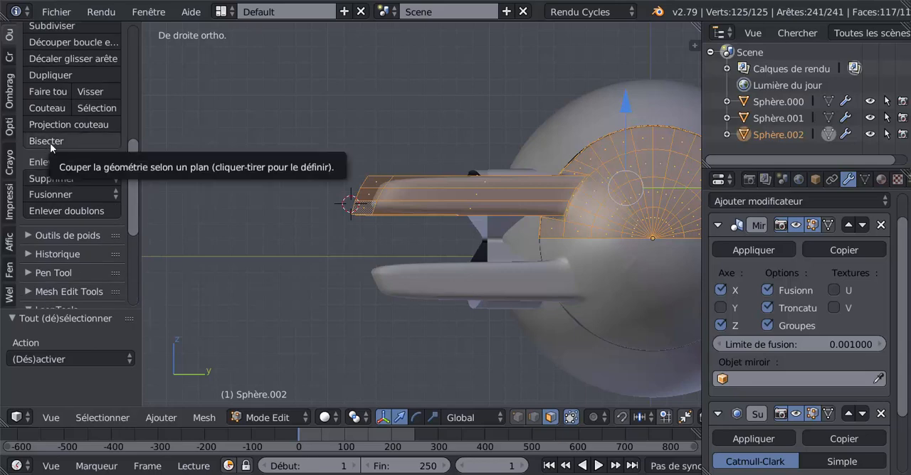
{"action": "left_click", "coordinate": [50, 143]}
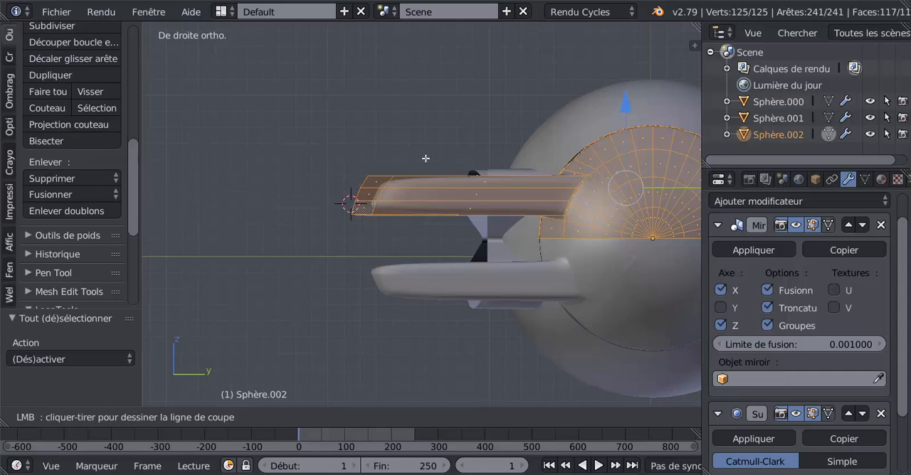
{"action": "left_click_drag", "start_coordinate": [426, 158], "coordinate": [389, 230]}
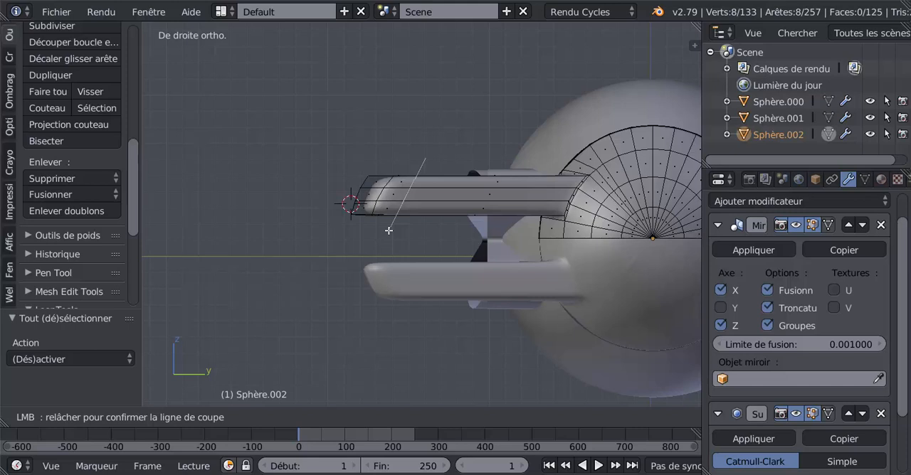
{"action": "left_click_drag", "start_coordinate": [388, 230], "coordinate": [388, 231]}
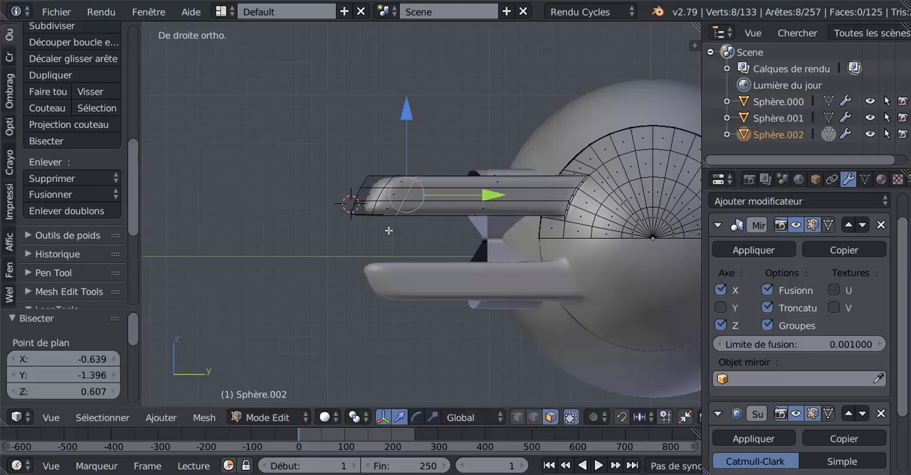
Rip the mesh along the cut and delete the faces of the detached arm tip.
{"action": "key", "text": "v"}
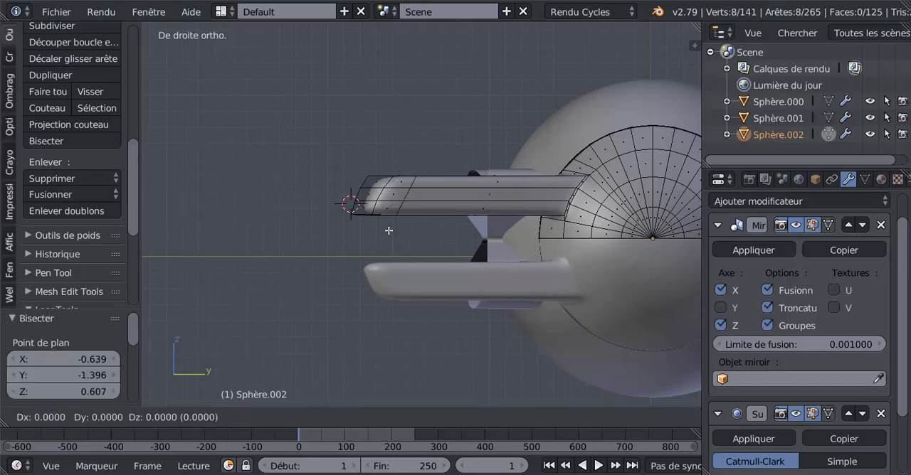
{"action": "left_click", "coordinate": [388, 231]}
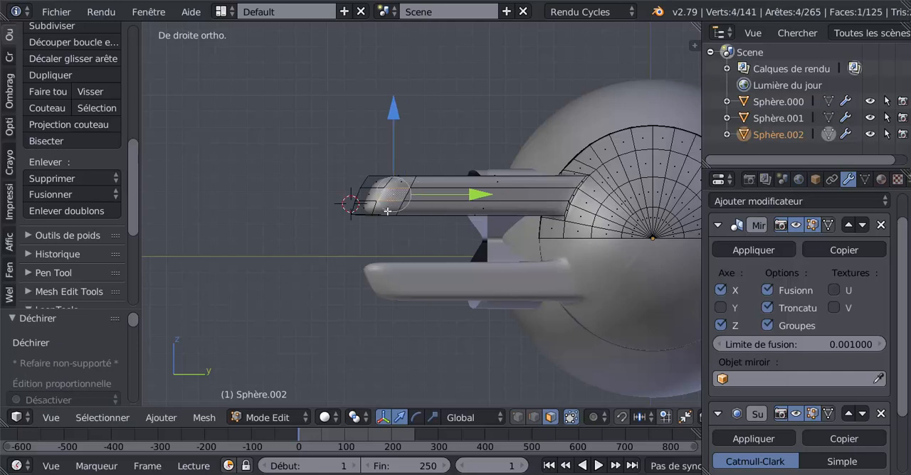
{"action": "key", "text": "ctrl+l"}
{"action": "key", "text": "x"}
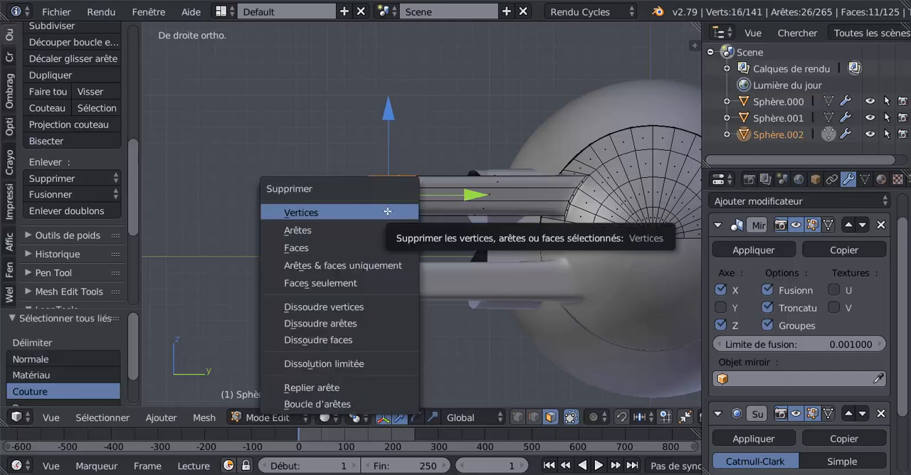
{"action": "left_click", "coordinate": [368, 245]}
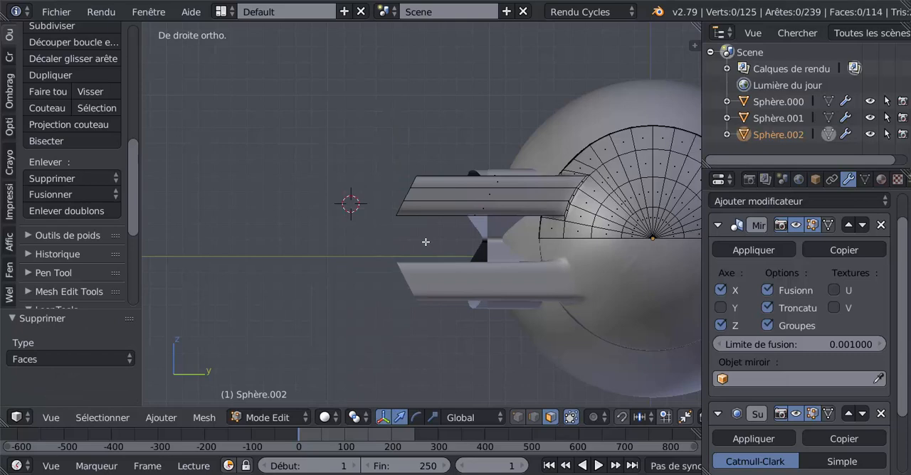
In wireframe right view, slide the lowest vertex of the arm's cut end up its short edge by a factor of 1.
{"action": "mouse_move", "coordinate": [423, 229]}
{"action": "middle_mouse_down"}
{"action": "mouse_move", "coordinate": [467, 236]}
{"action": "mouse_move", "coordinate": [508, 226]}
{"action": "mouse_move", "coordinate": [432, 217]}
{"action": "middle_mouse_up"}
{"action": "scroll", "coordinate": [467, 236], "scroll_direction": "up", "scroll_amount": 4}
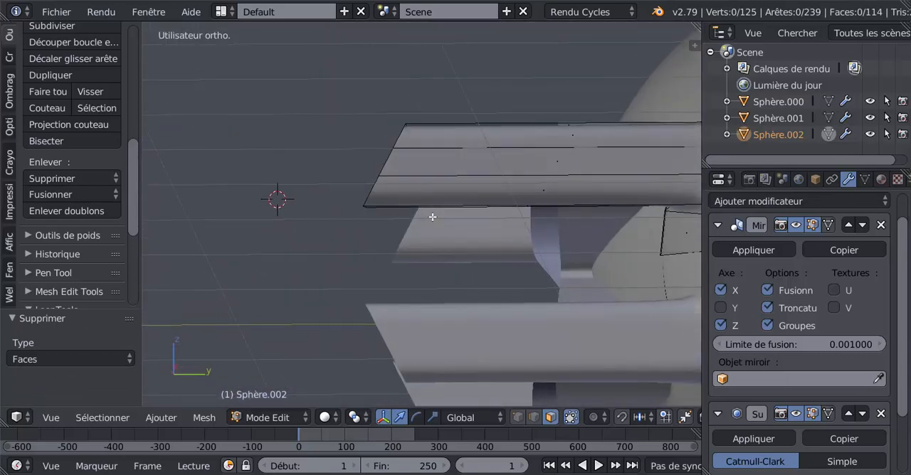
{"action": "key", "text": "KP_3"}
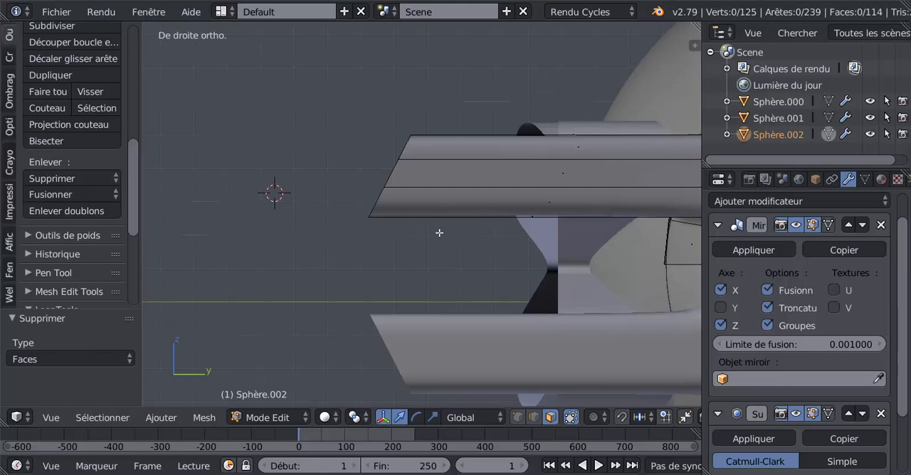
{"action": "key", "text": "z"}
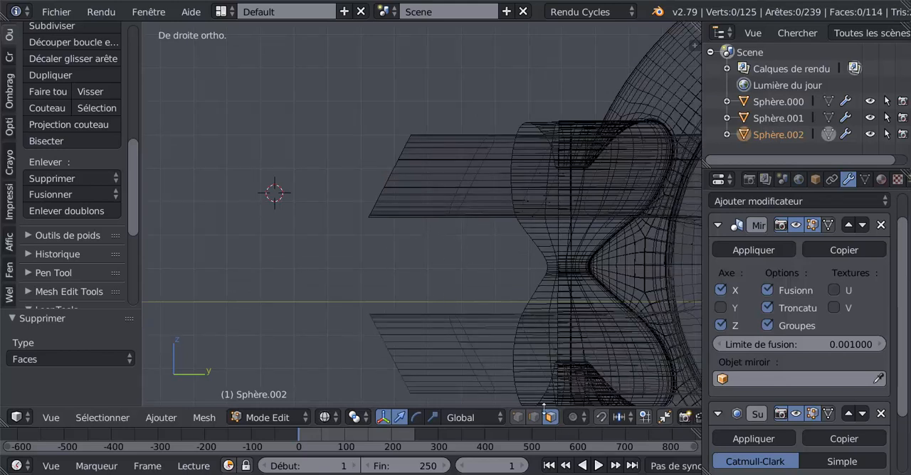
{"action": "left_click", "coordinate": [518, 417]}
{"action": "scroll", "coordinate": [376, 217], "scroll_direction": "up", "scroll_amount": 2}
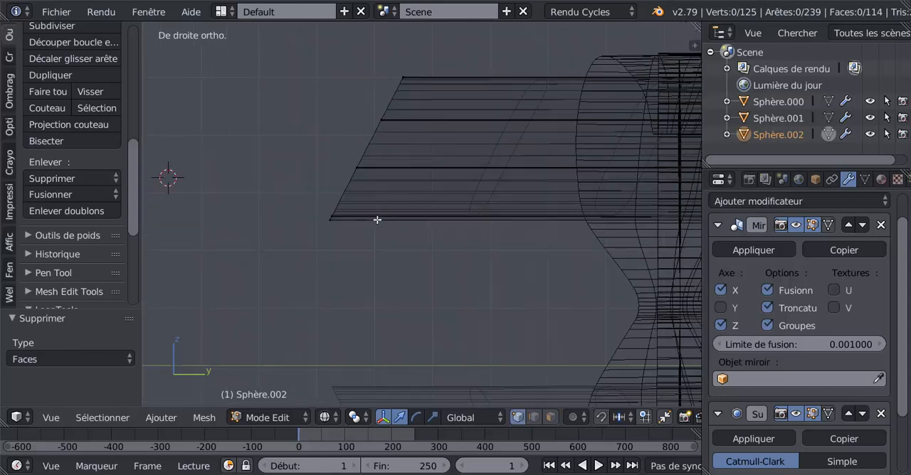
{"action": "scroll", "coordinate": [375, 182], "scroll_direction": "up", "scroll_amount": 2}
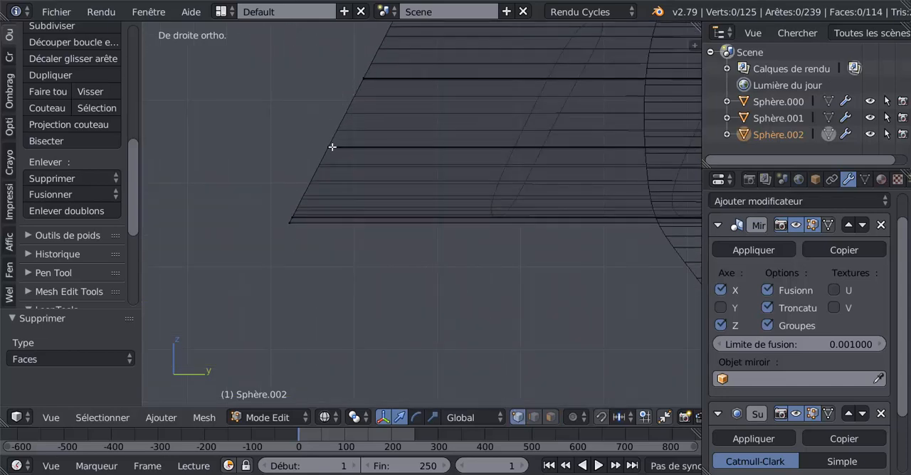
{"action": "scroll", "coordinate": [322, 158], "scroll_direction": "down", "scroll_amount": 2}
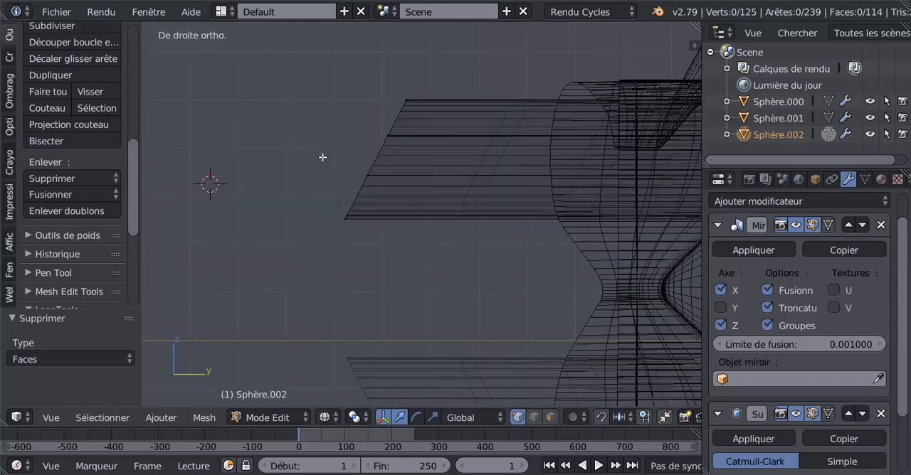
{"action": "scroll", "coordinate": [377, 153], "scroll_direction": "up", "scroll_amount": 2}
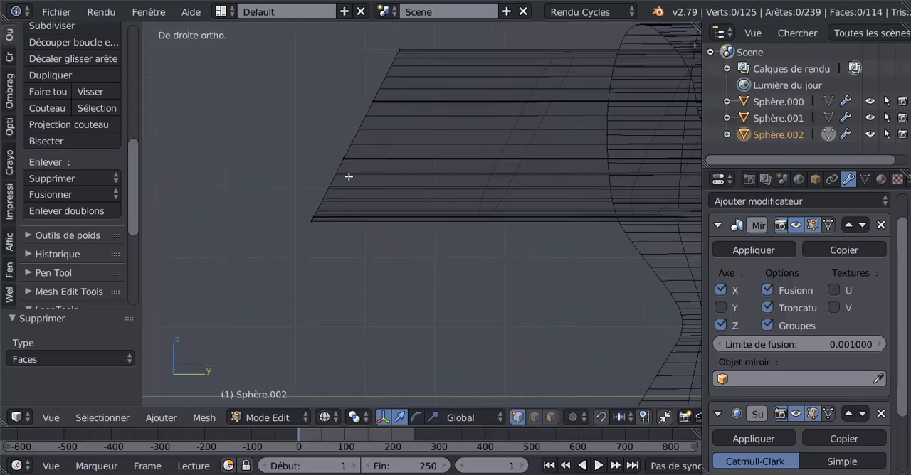
{"action": "right_click", "coordinate": [312, 222]}
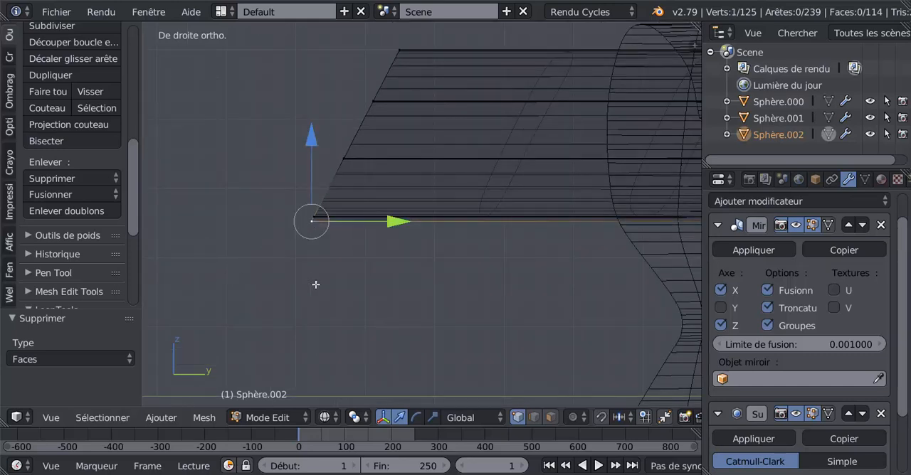
{"action": "scroll", "coordinate": [317, 281], "scroll_direction": "down", "scroll_amount": 1}
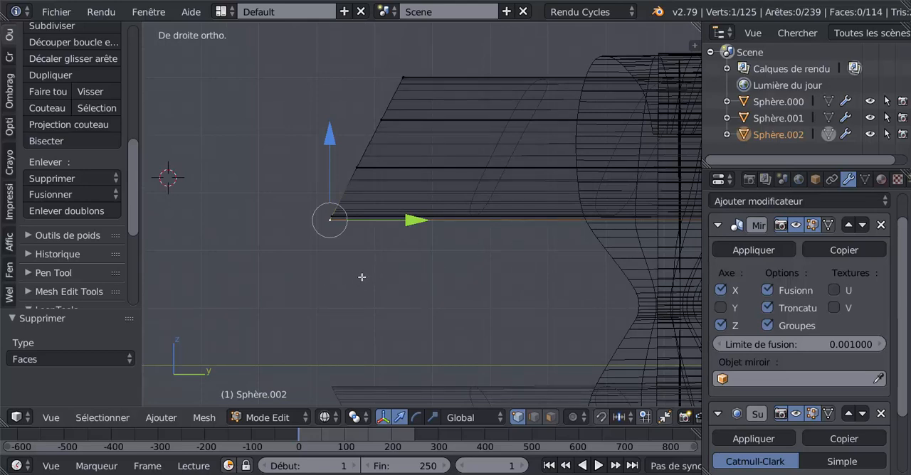
{"action": "key", "text": "shift+v"}
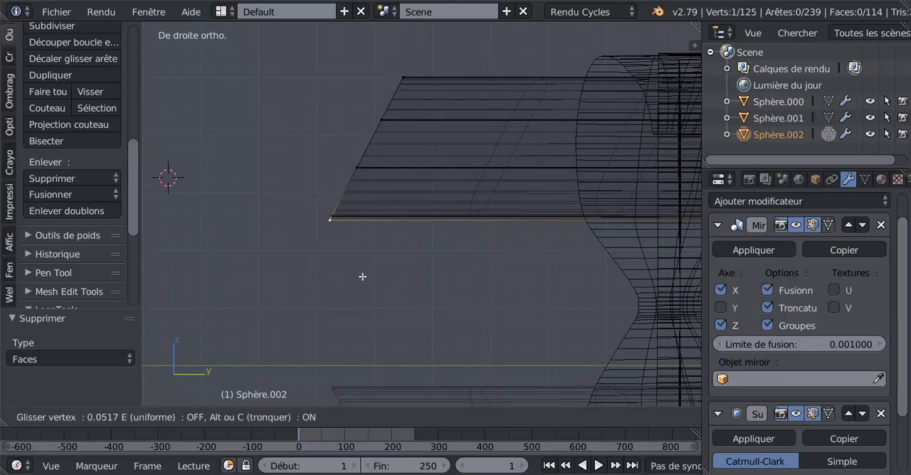
{"action": "left_click", "coordinate": [364, 273]}
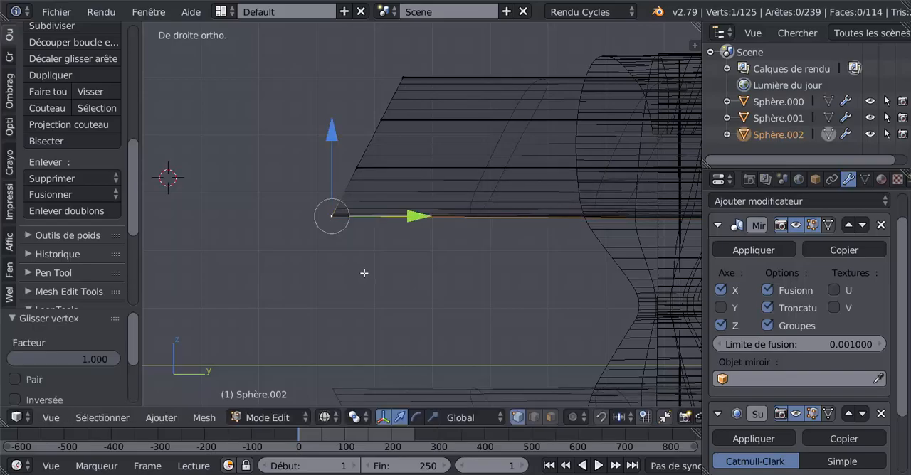
Check the open arm ends in Object mode and undo the vertex slide, the tip removal and the arm extrusion.
{"action": "key", "text": "Tab"}
{"action": "middle_click_drag", "start_coordinate": [370, 277], "coordinate": [455, 294]}
{"action": "key", "text": "Tab"}
{"action": "key", "text": "Tab"}
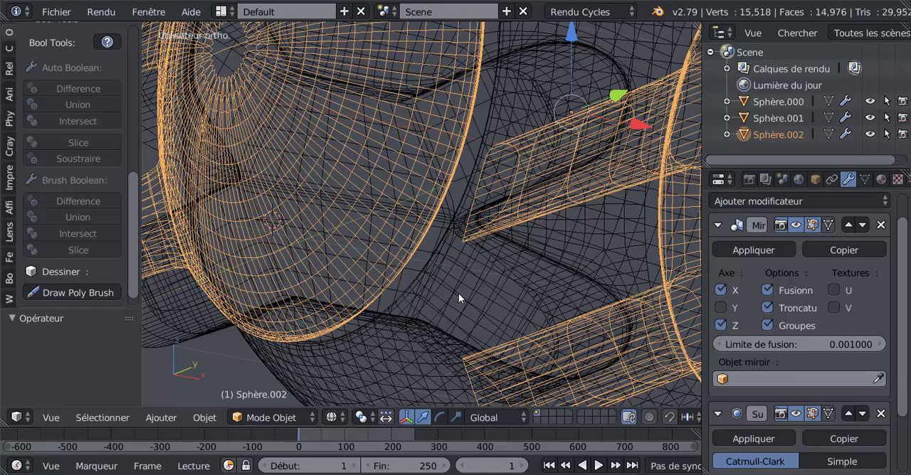
{"action": "key", "text": "ctrl+z"}
{"action": "key", "text": "Tab"}
{"action": "scroll", "coordinate": [459, 293], "scroll_direction": "down", "scroll_amount": 3}
{"action": "mouse_move", "coordinate": [459, 293]}
{"action": "middle_mouse_down"}
{"action": "mouse_move", "coordinate": [427, 294]}
{"action": "mouse_move", "coordinate": [437, 290]}
{"action": "middle_mouse_up"}
{"action": "key", "text": "Tab"}
{"action": "key", "text": "Tab"}
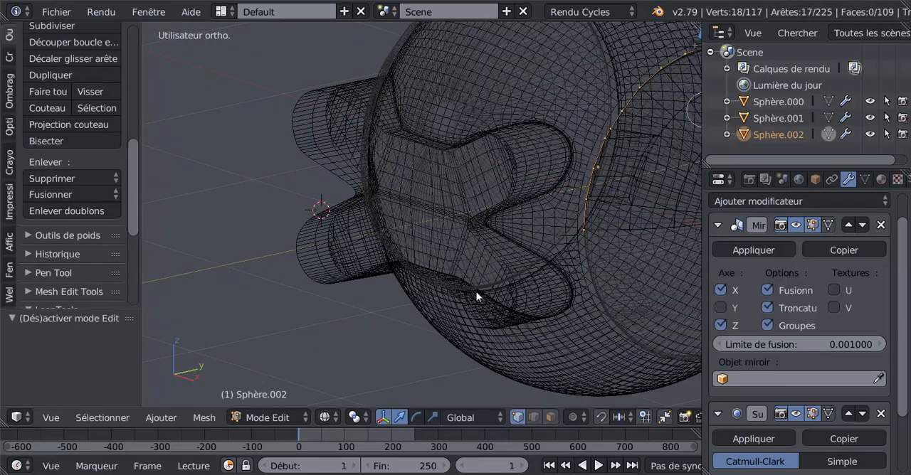
Return to right view, deselect everything and switch back to solid shading in Edit mode.
{"action": "key", "text": "KP_3"}
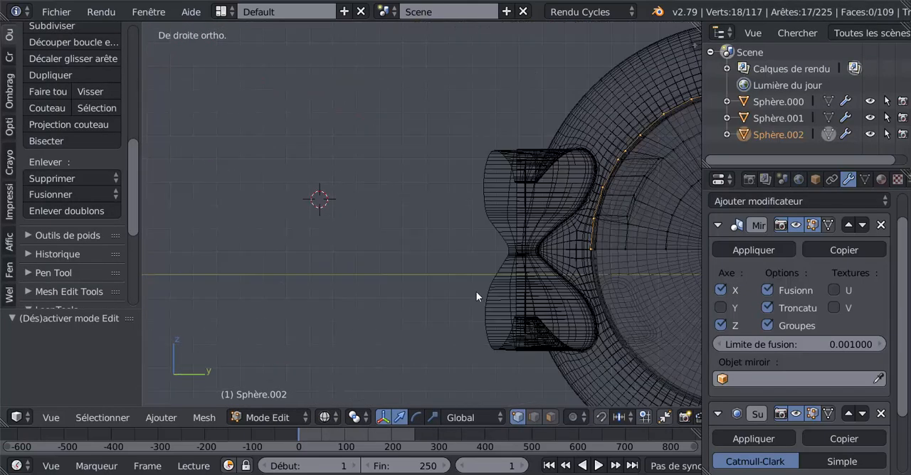
{"action": "key", "text": "a"}
{"action": "key", "text": "Tab"}
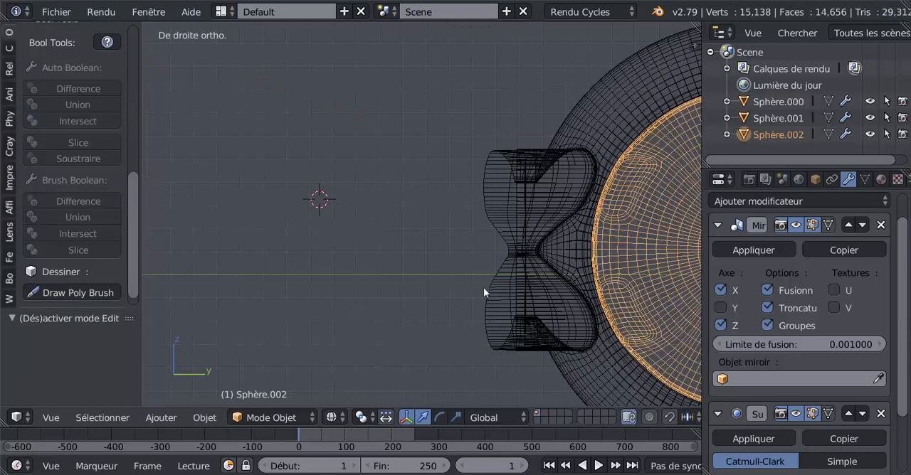
{"action": "key", "text": "z"}
{"action": "key", "text": "Tab"}
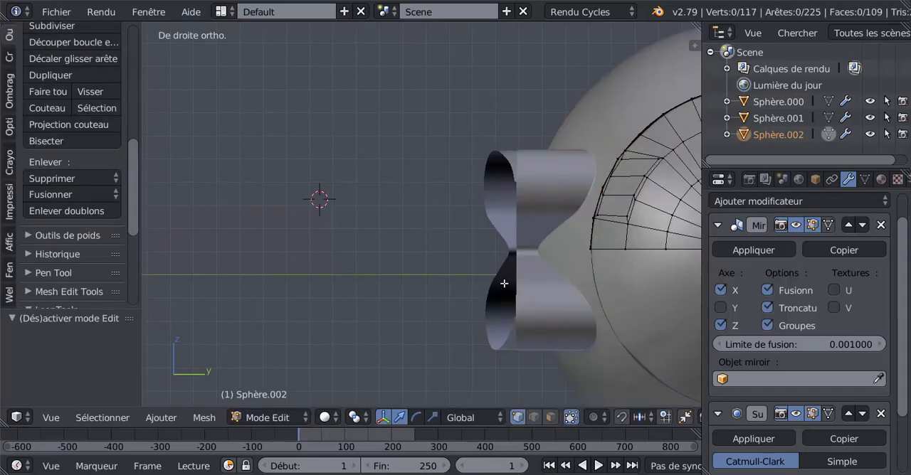
Check the panel from the front and right, and select the three inner faces of the inset in face selection mode.
{"action": "middle_click_drag", "start_coordinate": [569, 269], "coordinate": [475, 268], "text": "shift"}
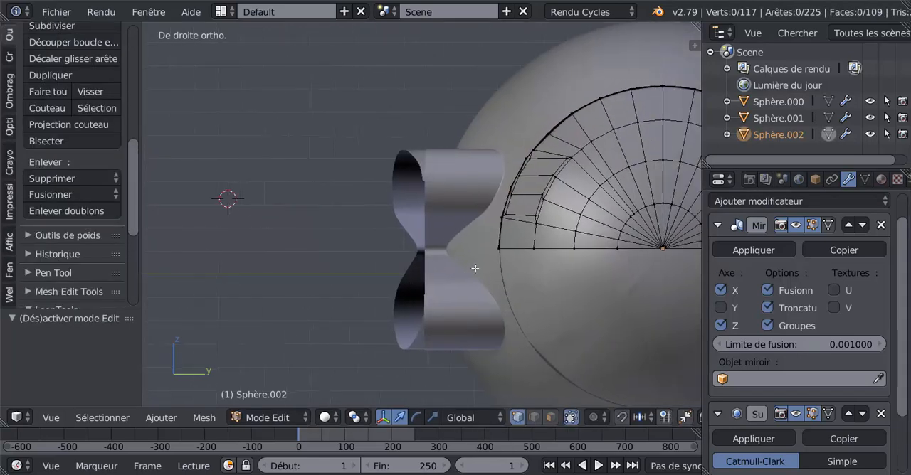
{"action": "key", "text": "KP_1"}
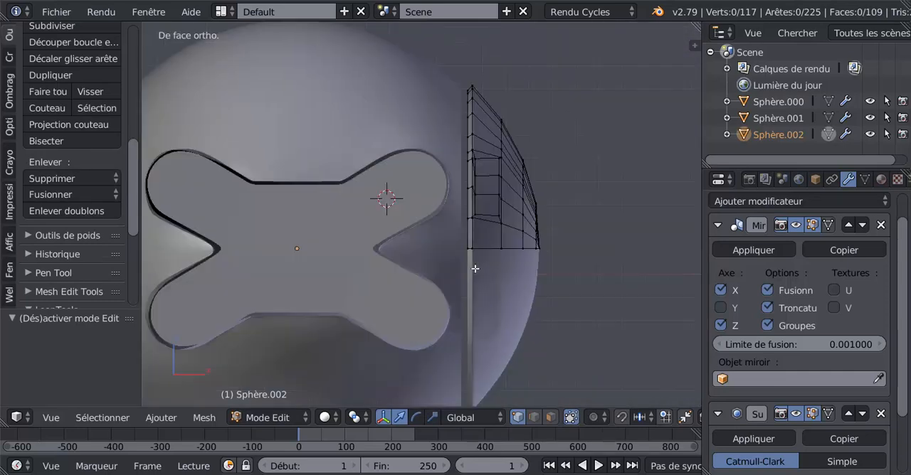
{"action": "key", "text": "KP_3"}
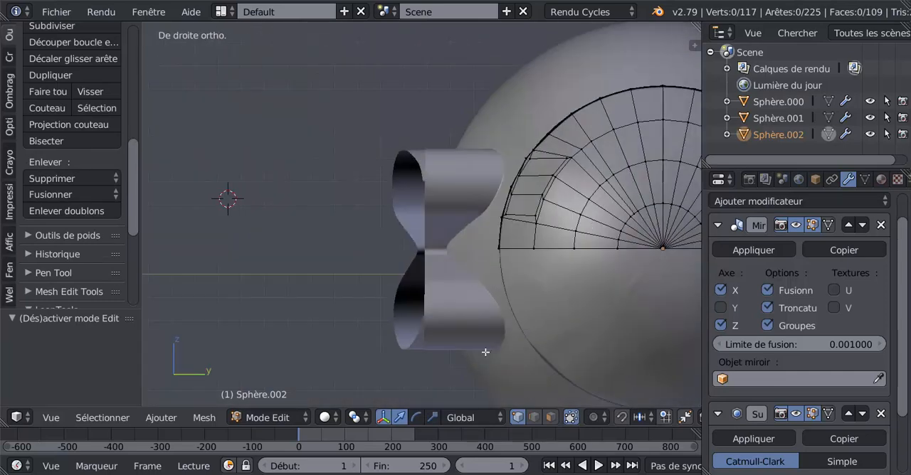
{"action": "left_click", "coordinate": [551, 417]}
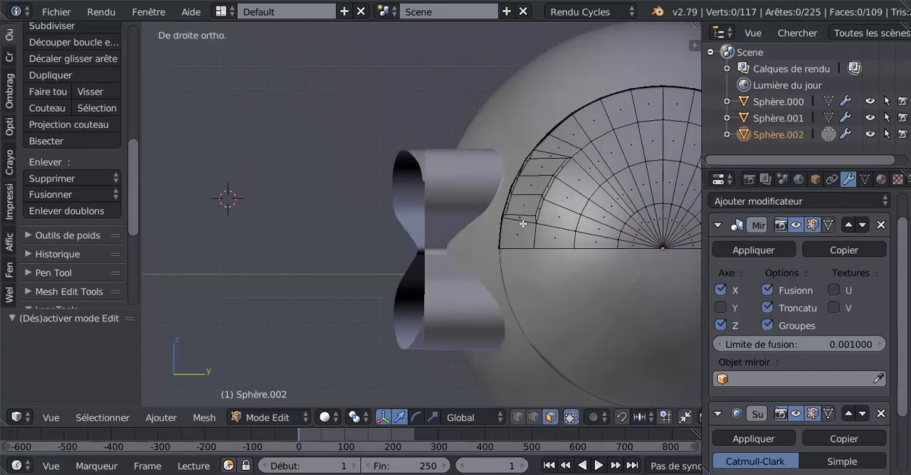
{"action": "right_click", "coordinate": [532, 197]}
{"action": "right_click", "coordinate": [538, 187], "text": "shift"}
{"action": "right_click", "coordinate": [545, 169], "text": "shift"}
Extrude the three inset faces in place and move them about 1.379 along negative Y to form a longer arm.
{"action": "scroll", "coordinate": [553, 259], "scroll_direction": "down", "scroll_amount": 2}
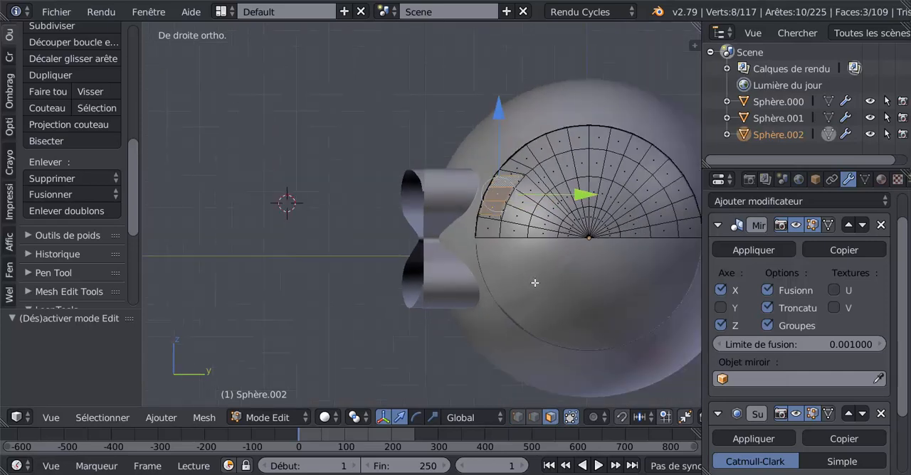
{"action": "scroll", "coordinate": [542, 282], "scroll_direction": "up", "scroll_amount": 1}
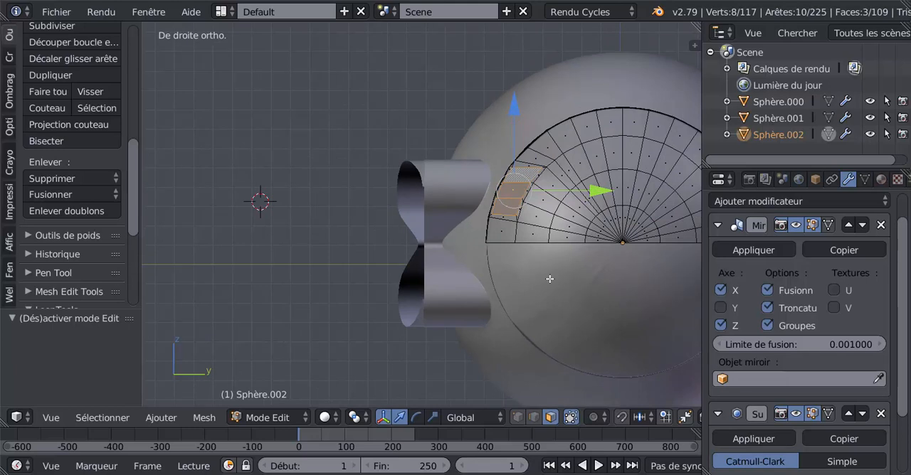
{"action": "key", "text": "e"}
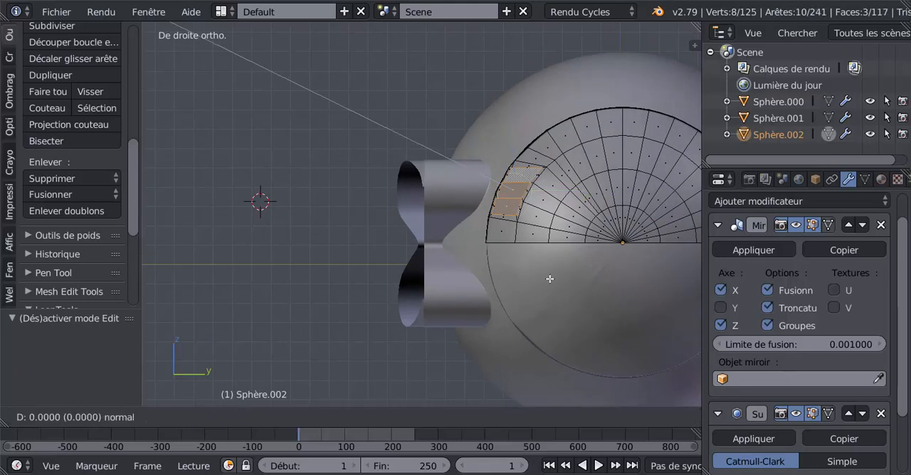
{"action": "right_click", "coordinate": [549, 278]}
{"action": "left_click_drag", "start_coordinate": [590, 194], "coordinate": [326, 220]}
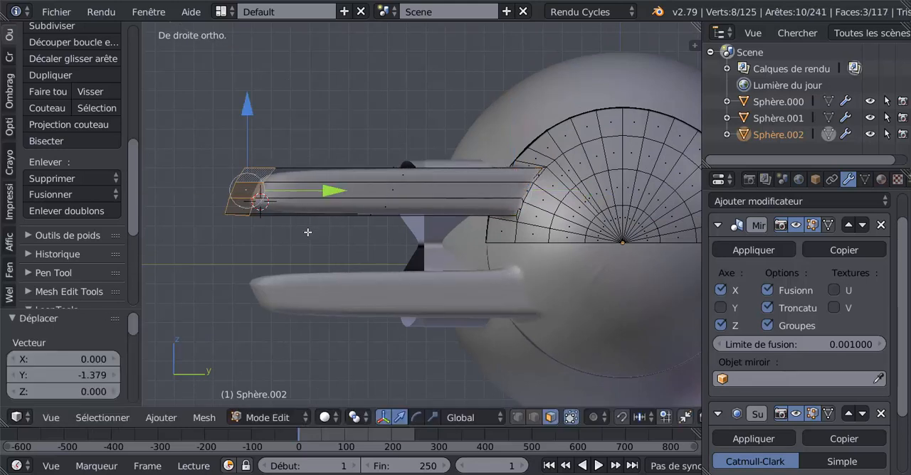
Bisect the whole mesh with a slanted line across the arm just behind its tip and rip the cut edges apart in place.
{"action": "key", "text": "a"}
{"action": "key", "text": "a"}
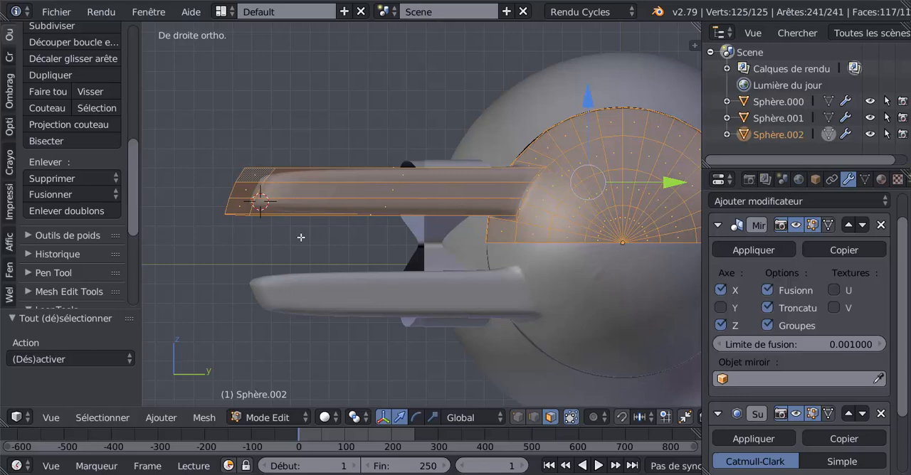
{"action": "left_click", "coordinate": [32, 141]}
{"action": "left_click_drag", "start_coordinate": [319, 148], "coordinate": [290, 178]}
{"action": "key", "text": "v"}
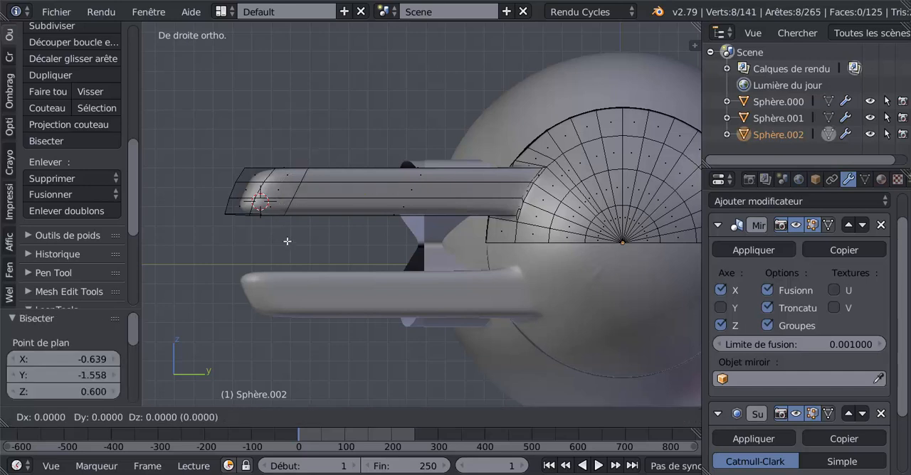
{"action": "right_click", "coordinate": [287, 242]}
Select the severed arm tip with its linked geometry and delete its vertices.
{"action": "right_click", "coordinate": [282, 185]}
{"action": "key", "text": "ctrl+l"}
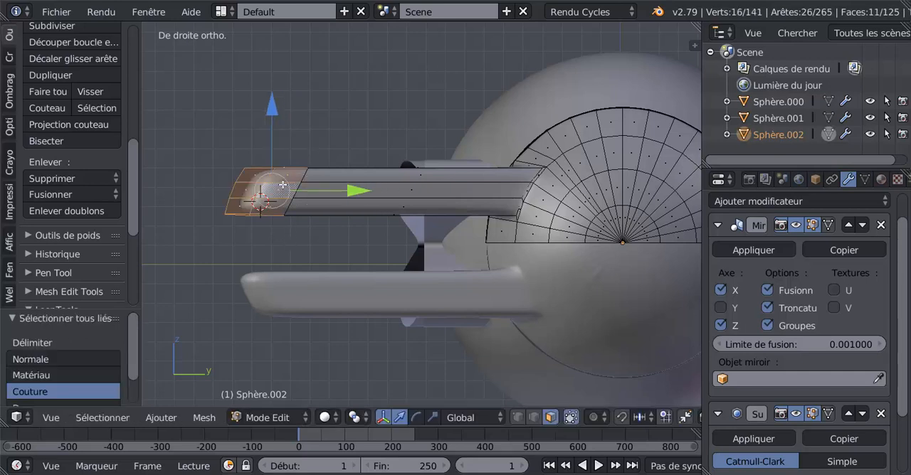
{"action": "key", "text": "x"}
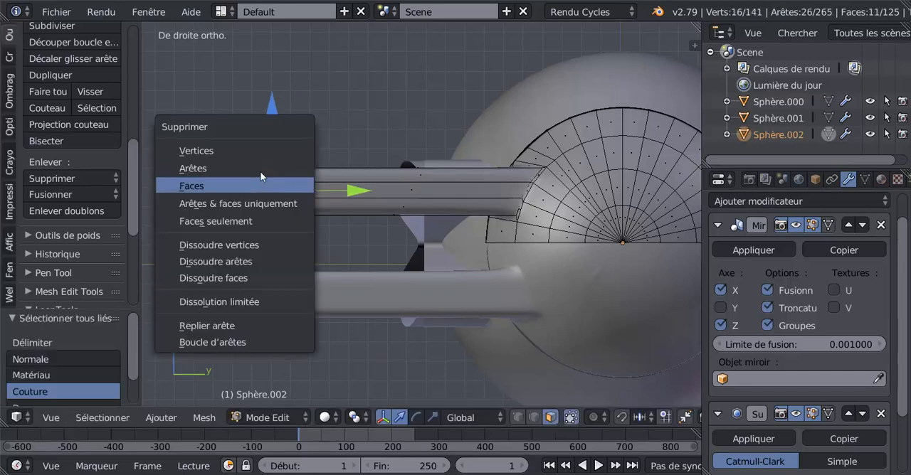
{"action": "left_click", "coordinate": [223, 151]}
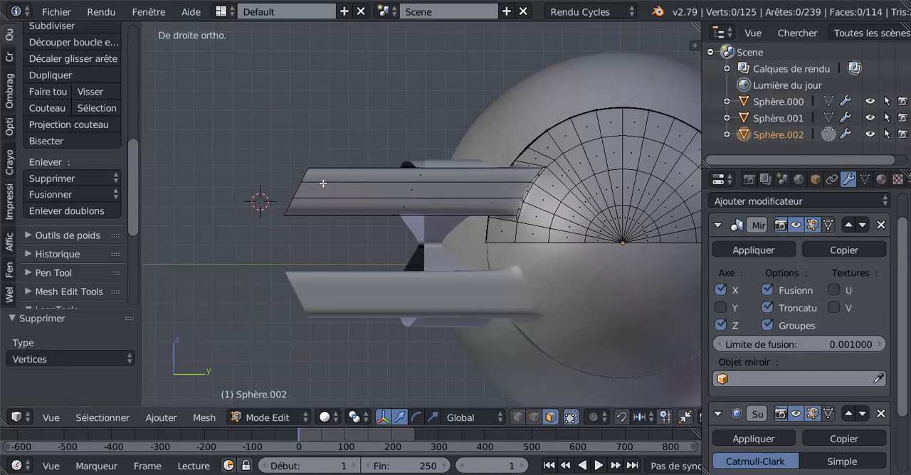
{"action": "mouse_move", "coordinate": [379, 194]}
{"action": "middle_mouse_down"}
{"action": "mouse_move", "coordinate": [395, 195]}
{"action": "mouse_move", "coordinate": [455, 256]}
{"action": "mouse_move", "coordinate": [380, 246]}
{"action": "mouse_move", "coordinate": [383, 258]}
{"action": "mouse_move", "coordinate": [400, 250]}
{"action": "mouse_move", "coordinate": [405, 222]}
{"action": "mouse_move", "coordinate": [373, 196]}
{"action": "middle_mouse_up"}
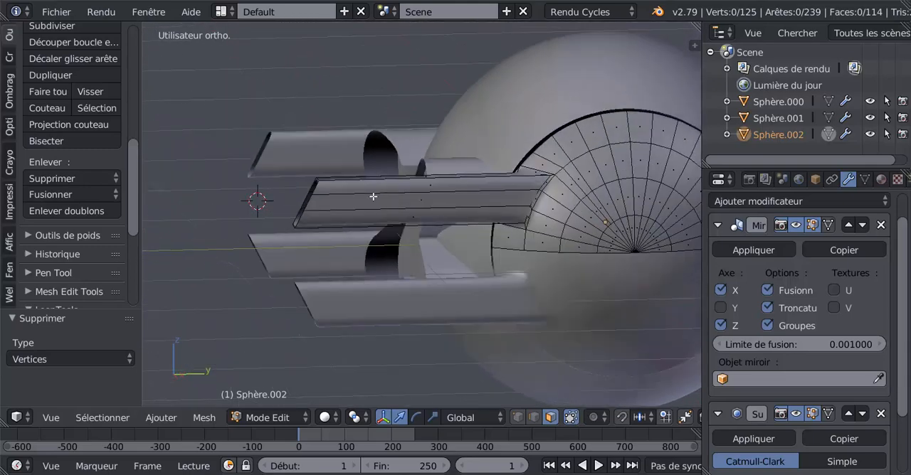
In wireframe right view, select the lower corner vertex of the slanted arm end and move it 0.004 along Y.
{"action": "key", "text": "KP_3"}
{"action": "key", "text": "z"}
{"action": "scroll", "coordinate": [319, 246], "scroll_direction": "up", "scroll_amount": 2}
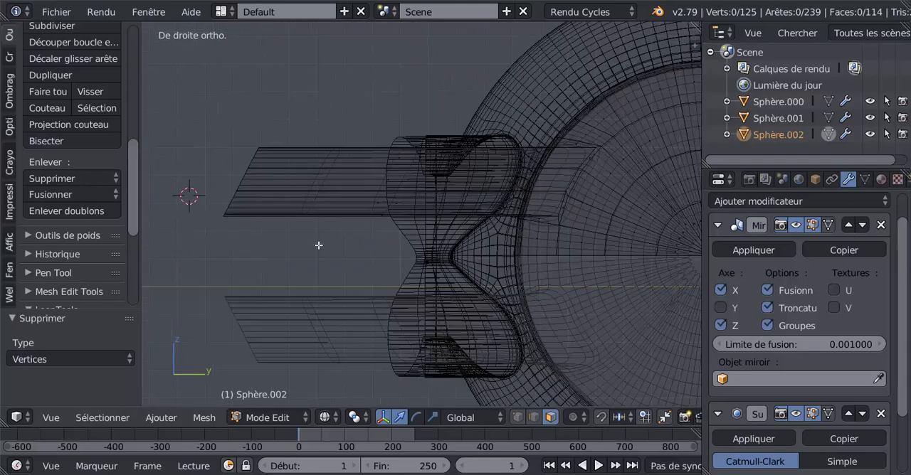
{"action": "middle_click_drag", "start_coordinate": [320, 246], "coordinate": [470, 238], "text": "shift"}
{"action": "left_click", "coordinate": [518, 417]}
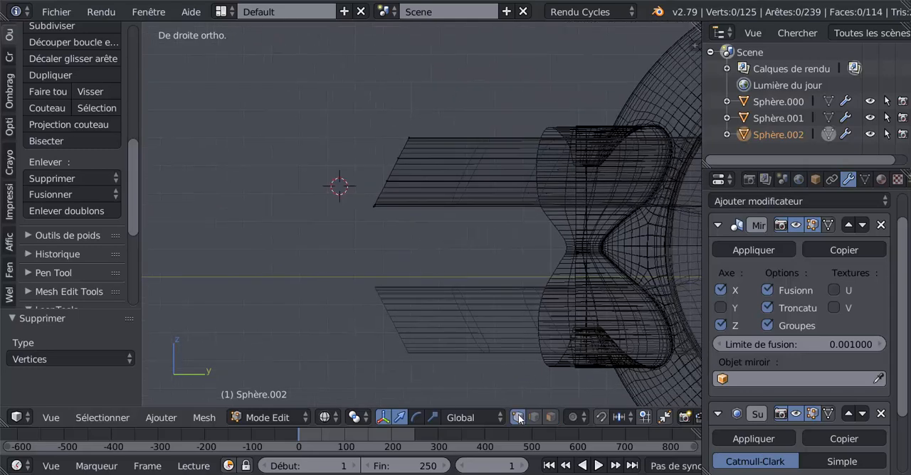
{"action": "middle_click_drag", "start_coordinate": [407, 252], "coordinate": [427, 234]}
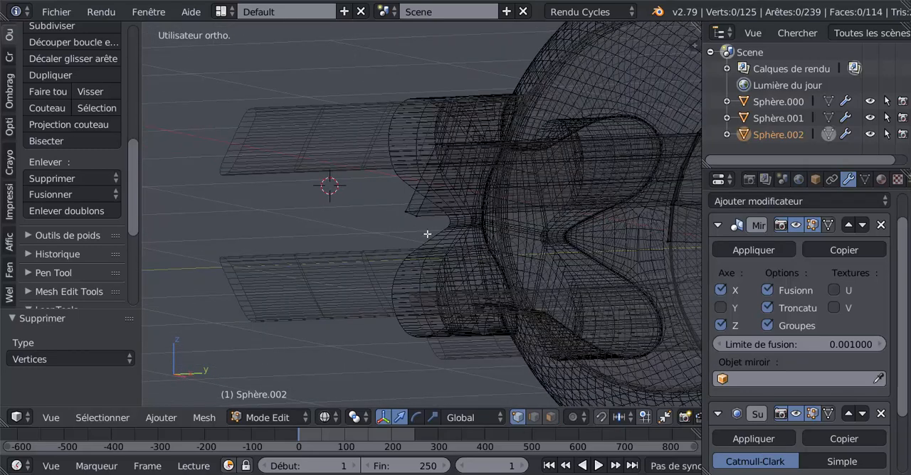
{"action": "right_click", "coordinate": [419, 219]}
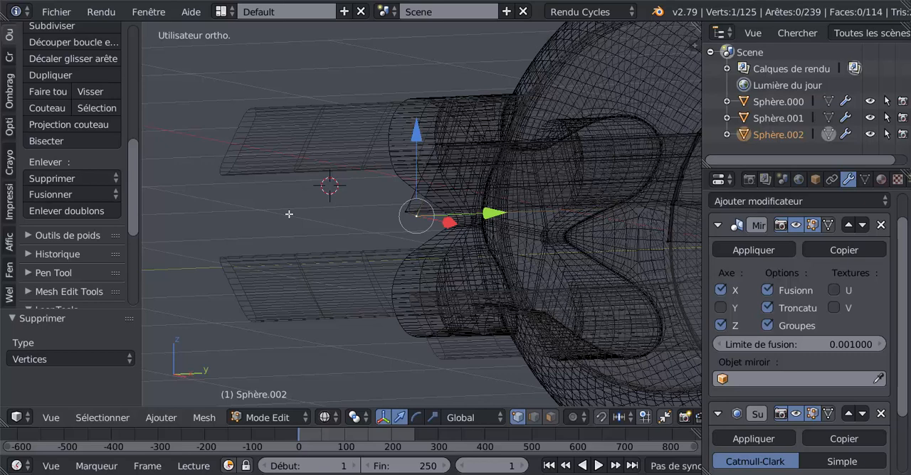
{"action": "key", "text": "KP_3"}
{"action": "scroll", "coordinate": [308, 203], "scroll_direction": "up", "scroll_amount": 5}
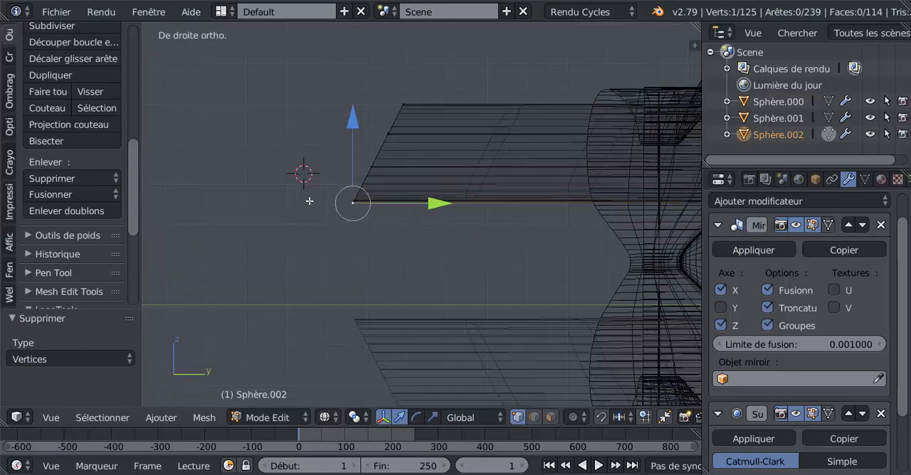
{"action": "left_click_drag", "start_coordinate": [306, 120], "coordinate": [315, 108]}
{"action": "left_click_drag", "start_coordinate": [385, 191], "coordinate": [387, 190]}
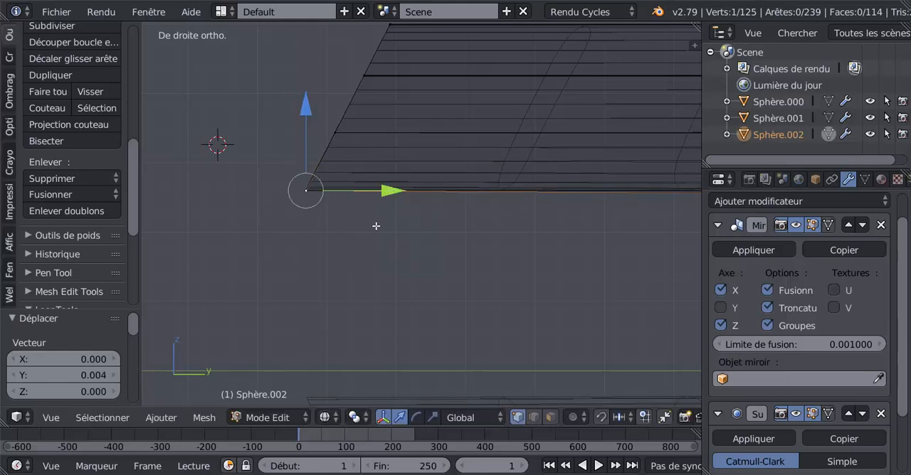
Align the stray vertex in the upper part of the slanted arm end, moving it about -0.000763 along Z and -0.000191 along Y.
{"action": "middle_click_drag", "start_coordinate": [376, 226], "coordinate": [410, 305], "text": "shift"}
{"action": "scroll", "coordinate": [413, 206], "scroll_direction": "up", "scroll_amount": 2}
{"action": "middle_click_drag", "start_coordinate": [411, 160], "coordinate": [415, 235], "text": "shift"}
{"action": "scroll", "coordinate": [415, 238], "scroll_direction": "up", "scroll_amount": 3}
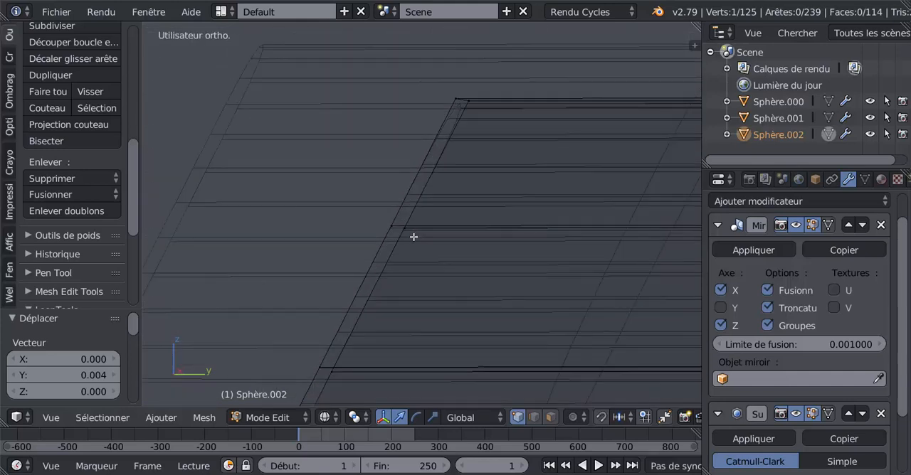
{"action": "key", "text": "KP_3"}
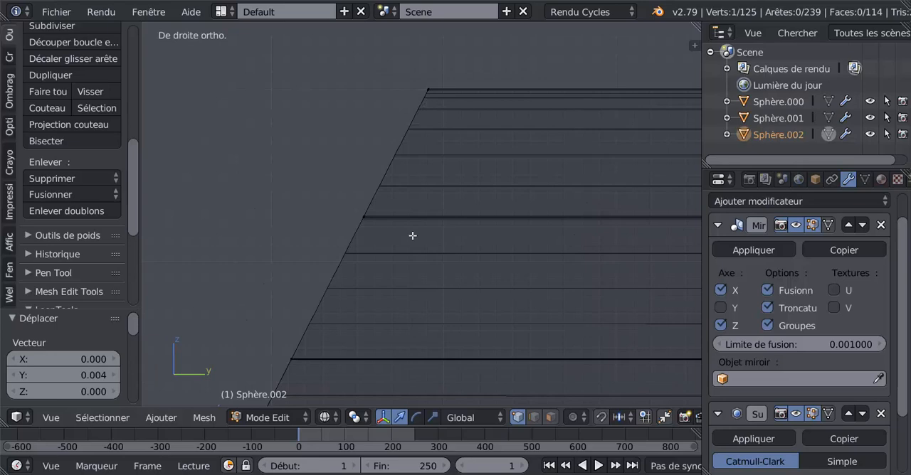
{"action": "scroll", "coordinate": [403, 218], "scroll_direction": "up", "scroll_amount": 6}
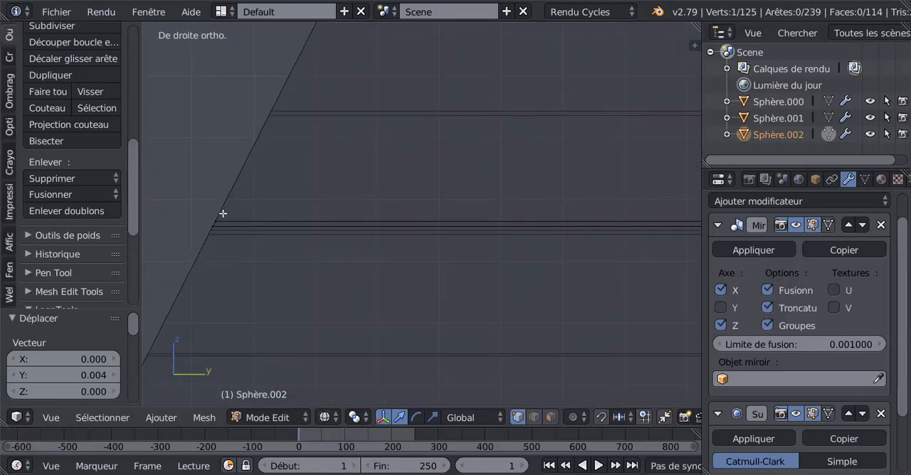
{"action": "right_click", "coordinate": [214, 213]}
{"action": "middle_click_drag", "start_coordinate": [318, 189], "coordinate": [364, 191]}
{"action": "scroll", "coordinate": [364, 192], "scroll_direction": "down", "scroll_amount": 5}
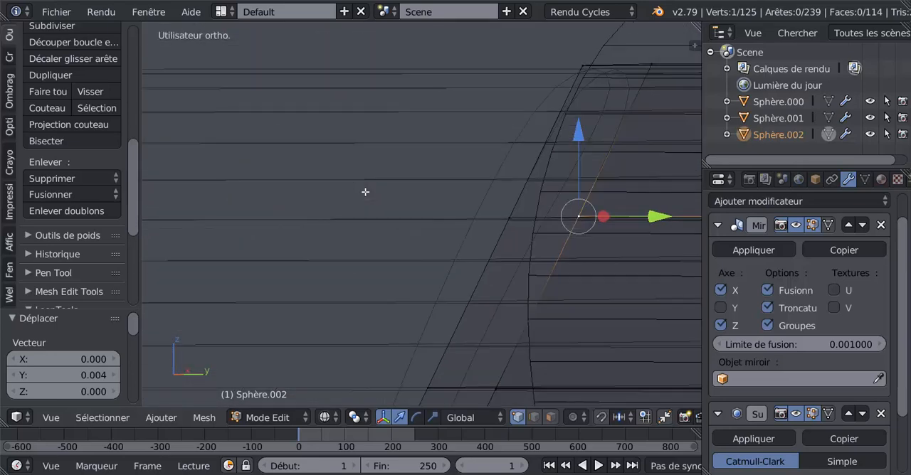
{"action": "middle_click_drag", "start_coordinate": [484, 258], "coordinate": [445, 261]}
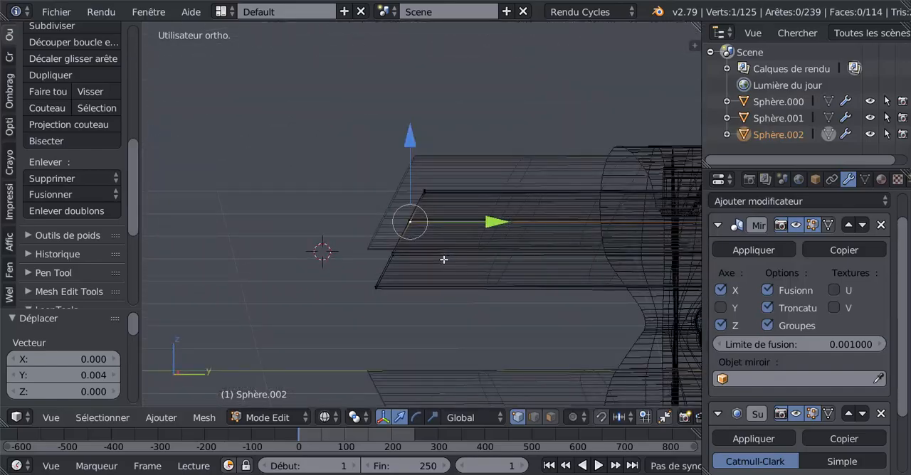
{"action": "key", "text": "KP_3"}
{"action": "scroll", "coordinate": [444, 260], "scroll_direction": "up", "scroll_amount": 5}
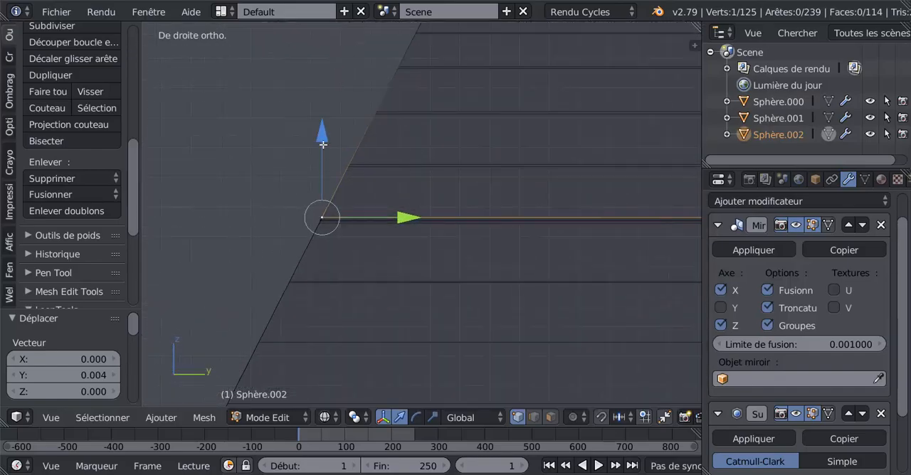
{"action": "left_click_drag", "start_coordinate": [324, 145], "coordinate": [326, 151]}
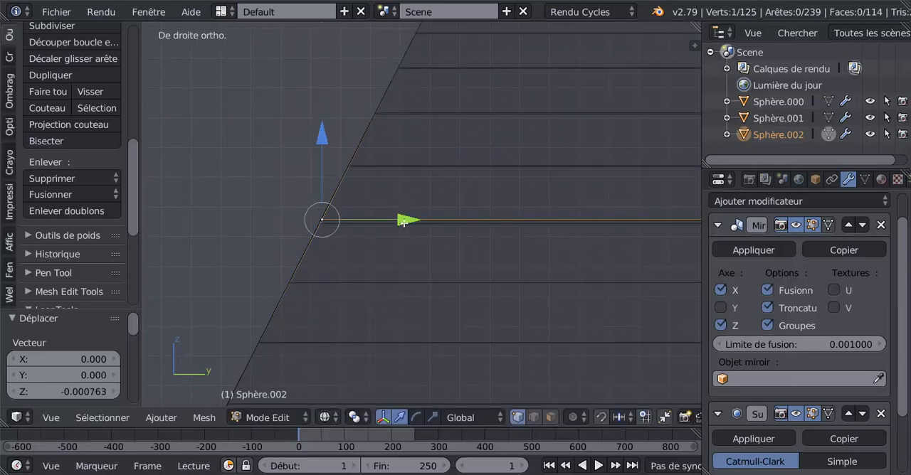
{"action": "left_click_drag", "start_coordinate": [403, 222], "coordinate": [399, 224]}
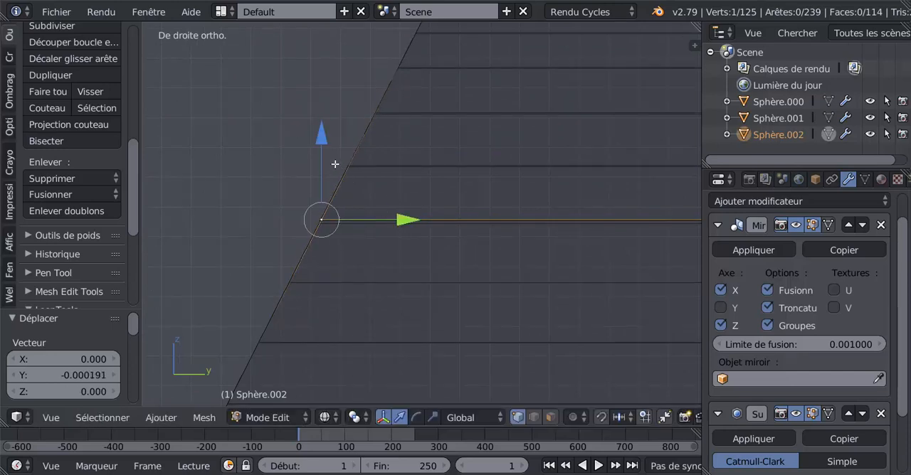
{"action": "left_click_drag", "start_coordinate": [326, 143], "coordinate": [326, 143]}
{"action": "left_click_drag", "start_coordinate": [399, 217], "coordinate": [398, 221]}
{"action": "scroll", "coordinate": [397, 218], "scroll_direction": "down", "scroll_amount": 4}
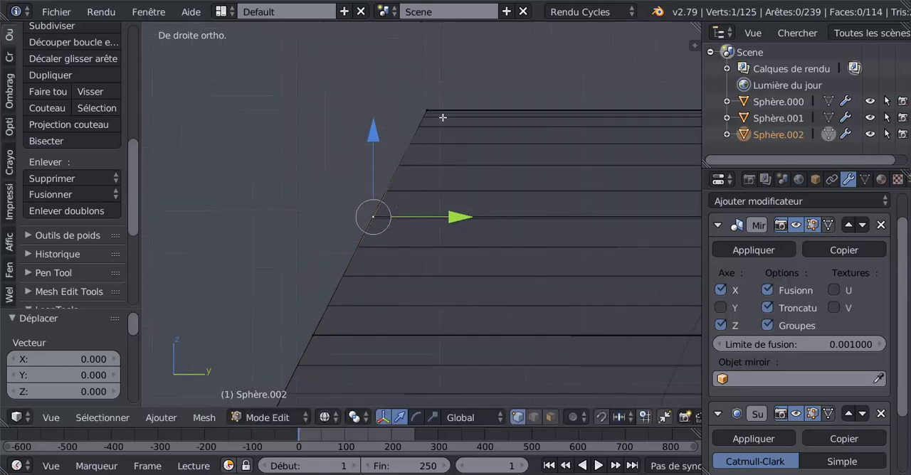
Switch back to solid shading and examine the trimmed arms and their junction with the side panel in Object mode.
{"action": "key", "text": "Tab"}
{"action": "key", "text": "Tab"}
{"action": "scroll", "coordinate": [447, 147], "scroll_direction": "down", "scroll_amount": 3}
{"action": "left_click", "coordinate": [323, 255]}
{"action": "middle_click_drag", "start_coordinate": [332, 256], "coordinate": [355, 262]}
{"action": "key", "text": "Tab"}
{"action": "key", "text": "Tab"}
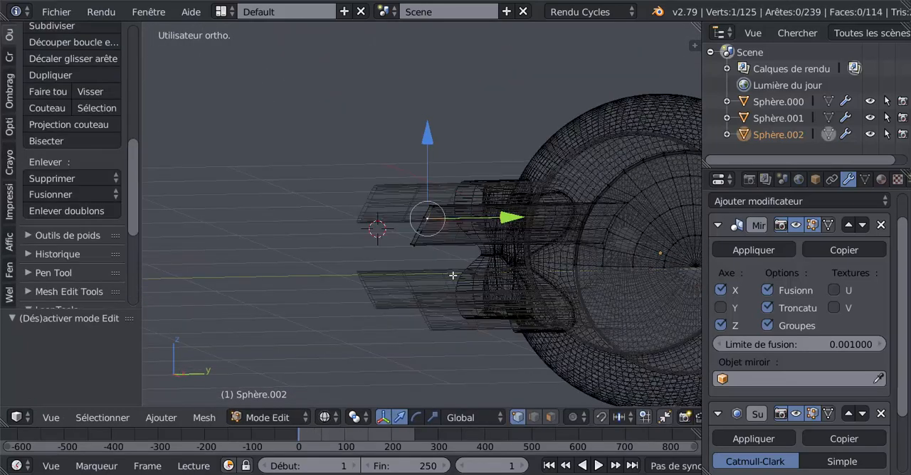
{"action": "key", "text": "z"}
{"action": "mouse_move", "coordinate": [416, 266]}
{"action": "middle_mouse_down"}
{"action": "mouse_move", "coordinate": [523, 273]}
{"action": "mouse_move", "coordinate": [410, 264]}
{"action": "mouse_move", "coordinate": [619, 208]}
{"action": "mouse_move", "coordinate": [407, 255]}
{"action": "mouse_move", "coordinate": [432, 244]}
{"action": "middle_mouse_up"}
{"action": "key", "text": "Tab"}
{"action": "scroll", "coordinate": [539, 231], "scroll_direction": "up", "scroll_amount": 4}
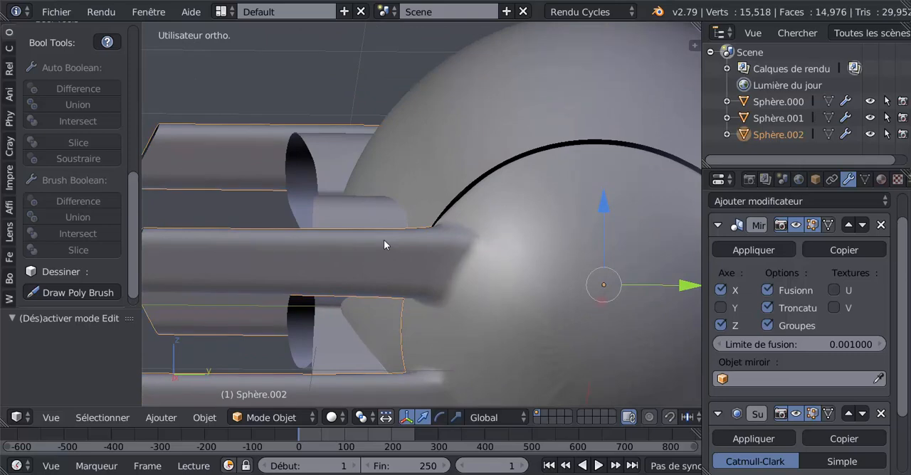
Try a loop cut around the arm, slid close to its junction with the panel, and inspect the smoothing in Object mode.
{"action": "key", "text": "Tab"}
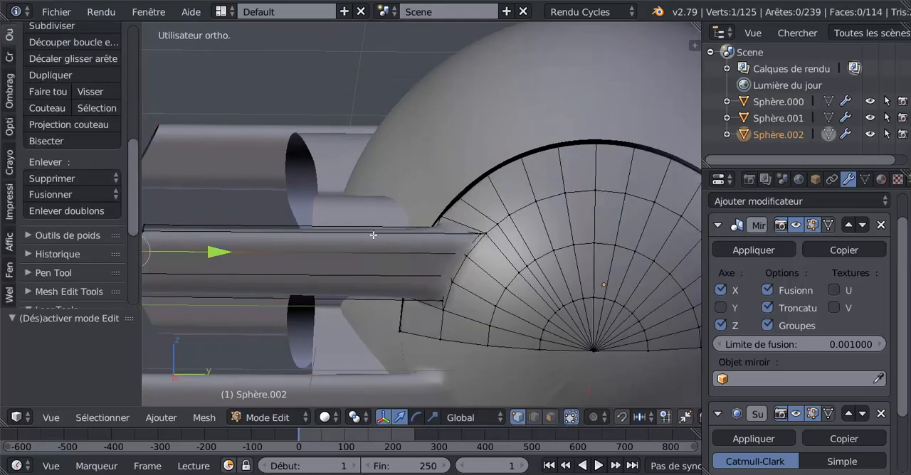
{"action": "key", "text": "ctrl+r"}
{"action": "left_click", "coordinate": [375, 235]}
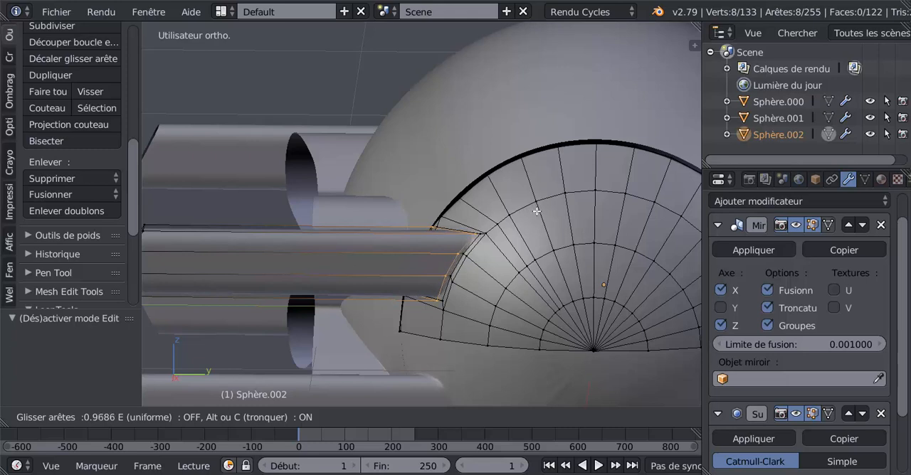
{"action": "left_click", "coordinate": [532, 214]}
{"action": "key", "text": "Tab"}
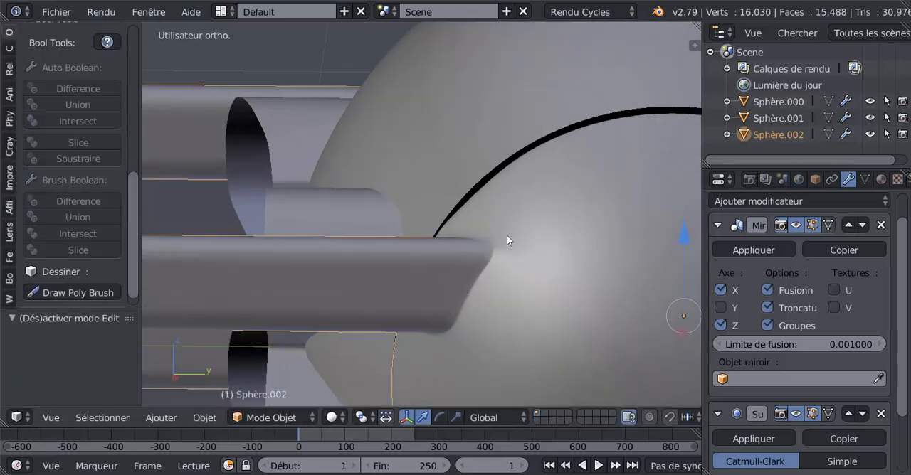
{"action": "mouse_move", "coordinate": [463, 299]}
{"action": "middle_mouse_down"}
{"action": "mouse_move", "coordinate": [453, 315]}
{"action": "mouse_move", "coordinate": [451, 303]}
{"action": "middle_mouse_up"}
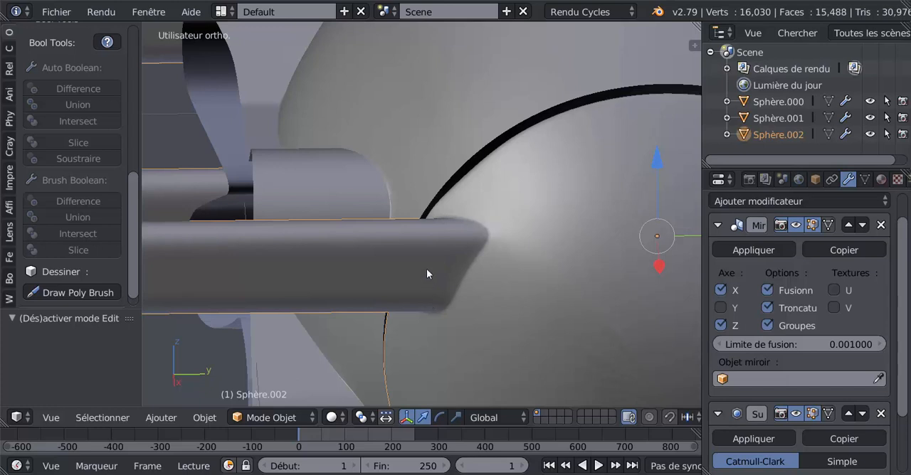
Return to Edit mode and undo the loop cut at the arm's base.
{"action": "key", "text": "Tab"}
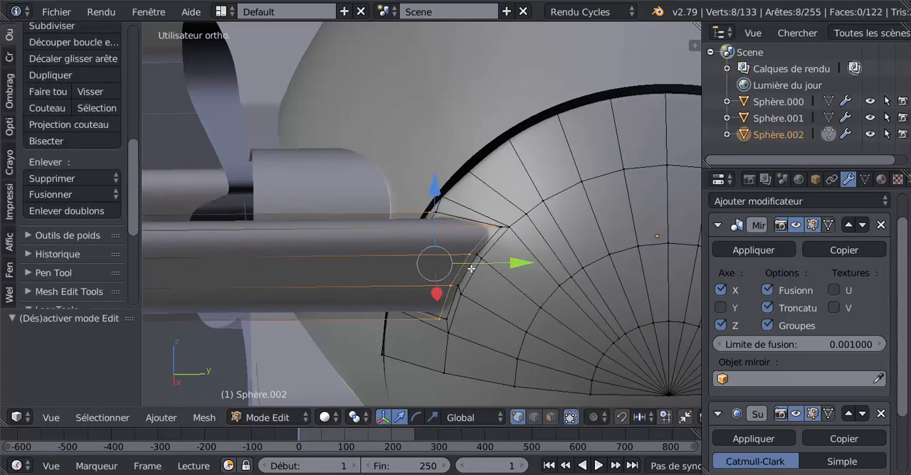
{"action": "key", "text": "ctrl+z"}
{"action": "scroll", "coordinate": [470, 269], "scroll_direction": "down", "scroll_amount": 4}
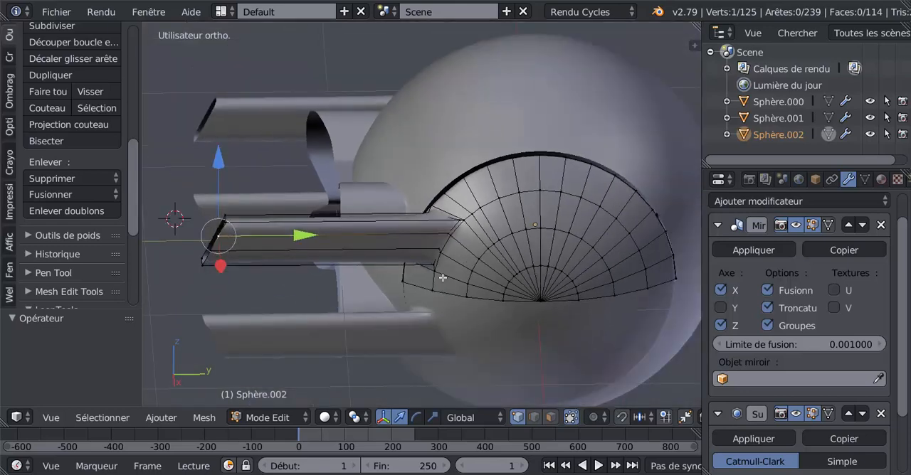
Select the edge loop around the arm's open end and subdivide it with 1 cut.
{"action": "middle_click_drag", "start_coordinate": [328, 288], "coordinate": [339, 287]}
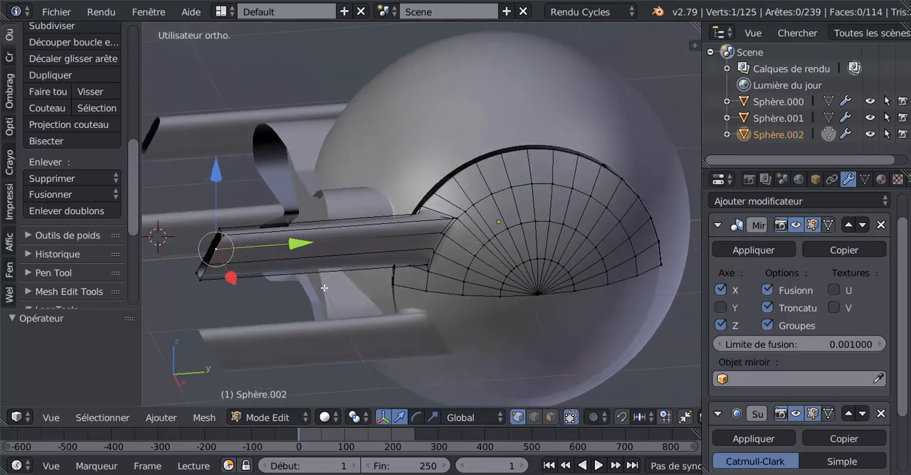
{"action": "right_click", "coordinate": [213, 255], "text": "alt"}
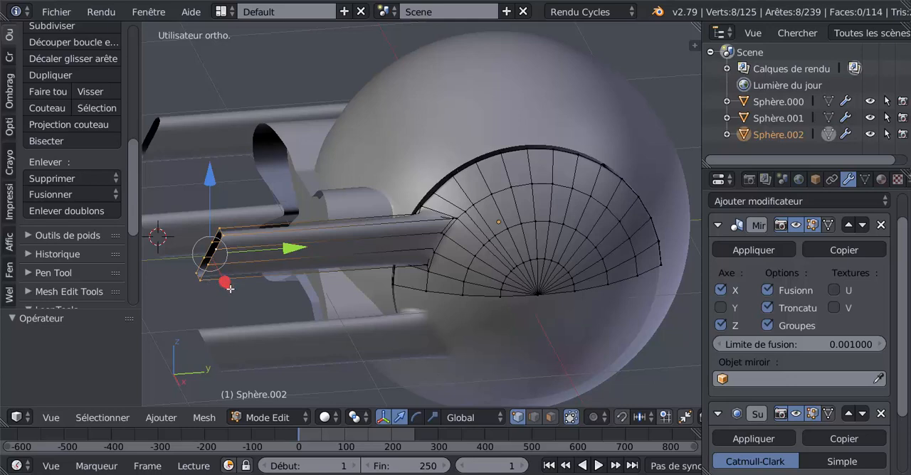
{"action": "middle_click_drag", "start_coordinate": [229, 288], "coordinate": [336, 271], "text": "shift"}
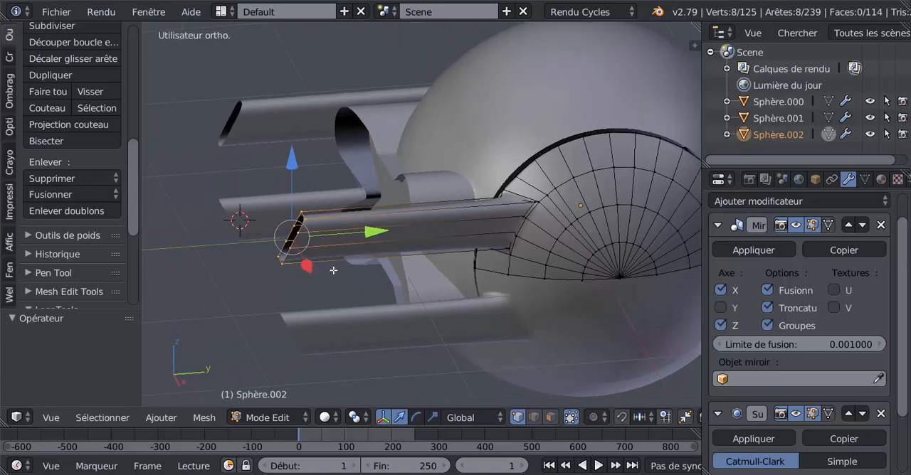
{"action": "scroll", "coordinate": [131, 168], "scroll_direction": "up", "scroll_amount": 2}
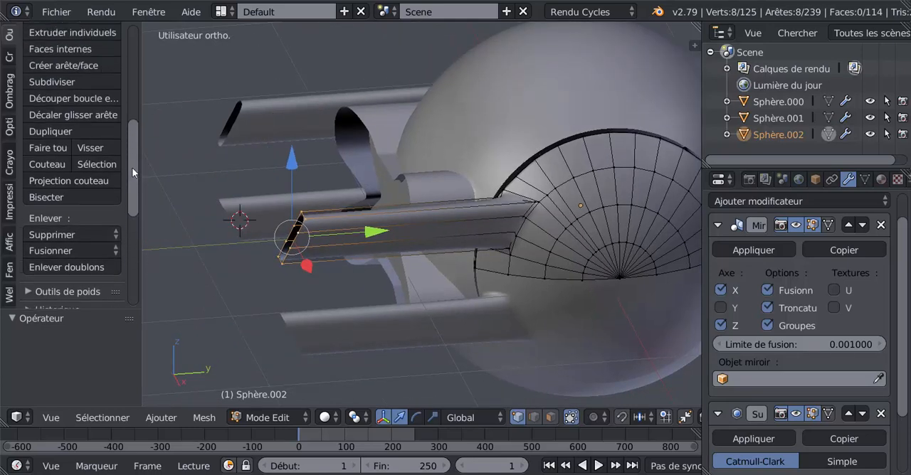
{"action": "left_click", "coordinate": [56, 84]}
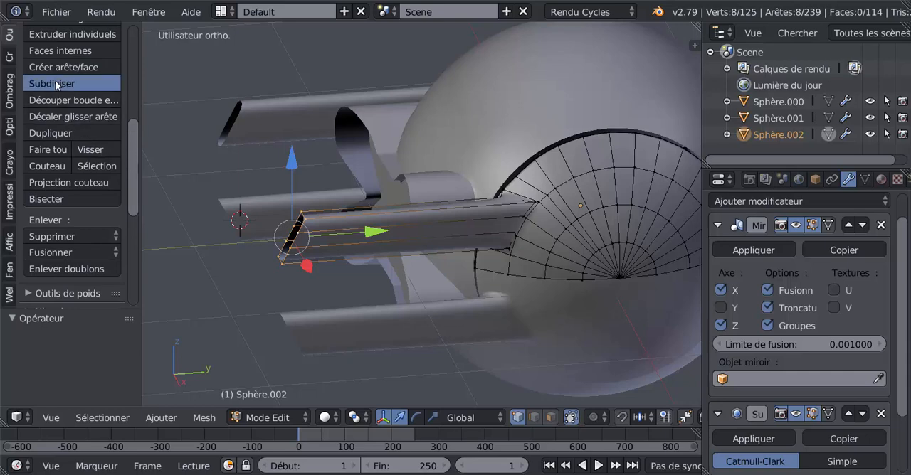
{"action": "scroll", "coordinate": [356, 292], "scroll_direction": "up", "scroll_amount": 5}
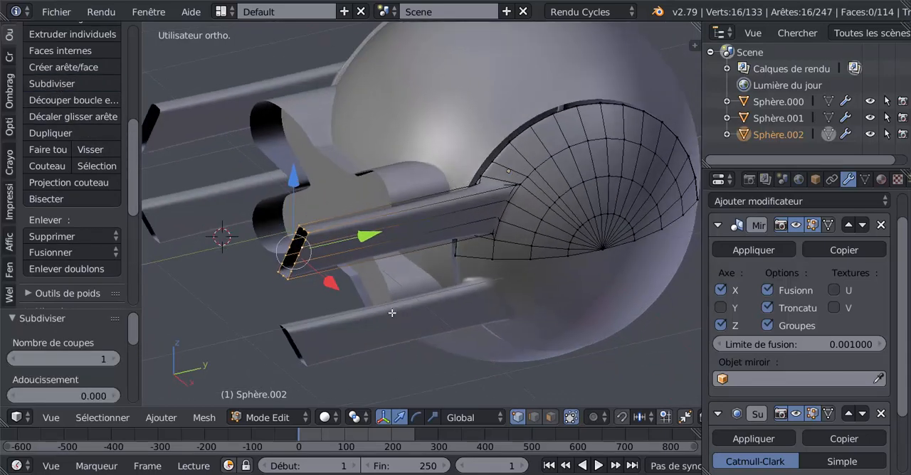
Compare the arm's open end with the drone's side arms in reference image 6.jpg, switching to XnView and back to Blender.
{"action": "scroll", "coordinate": [463, 295], "scroll_direction": "up", "scroll_amount": 3}
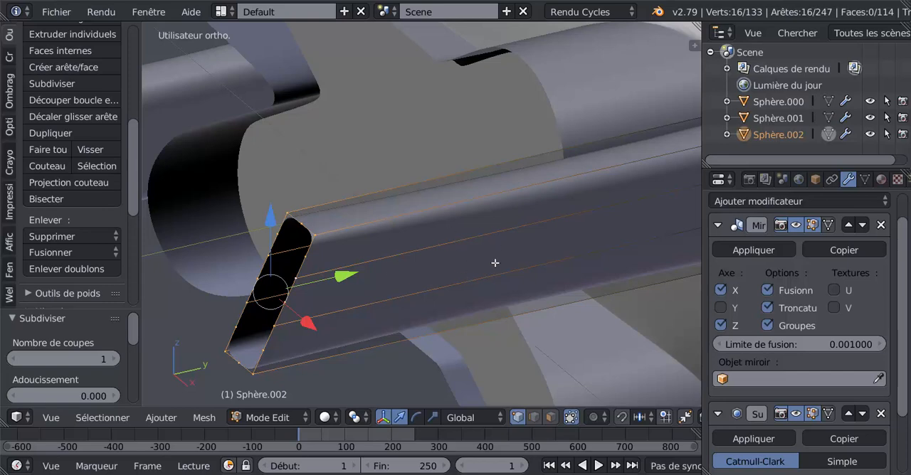
{"action": "mouse_move", "coordinate": [406, 474]}
{"action": "left_click", "coordinate": [406, 474]}
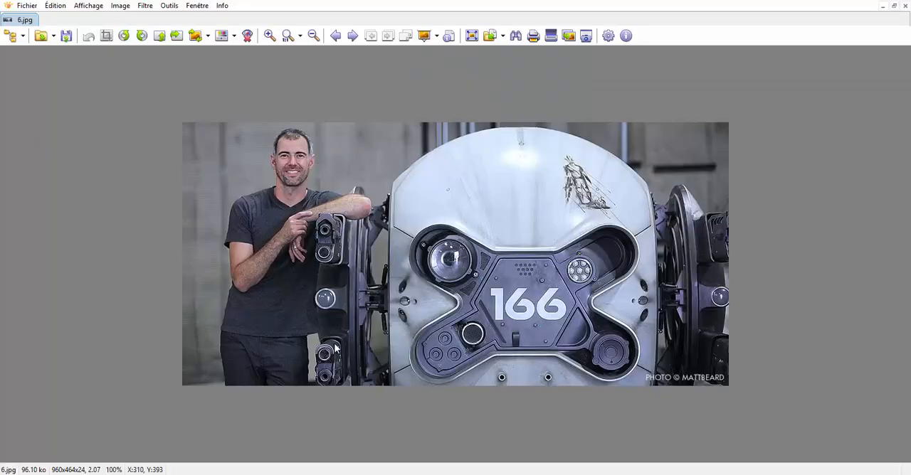
{"action": "scroll", "coordinate": [321, 334], "scroll_direction": "up", "scroll_amount": 1, "text": "ctrl"}
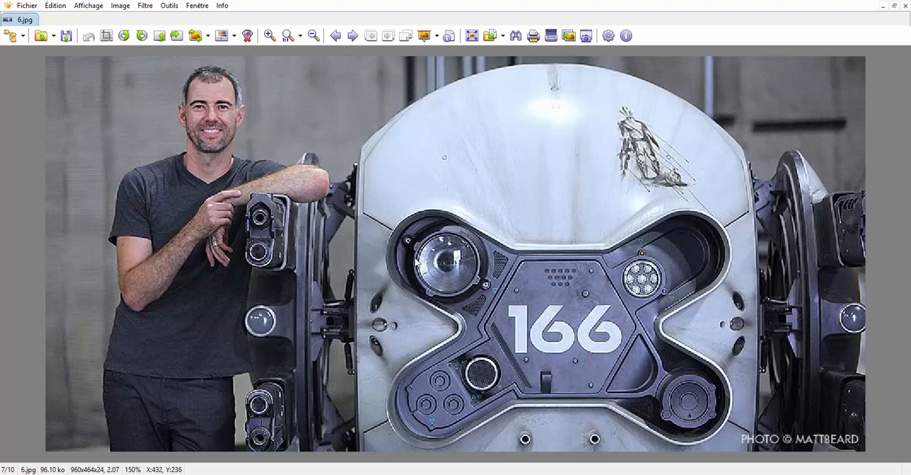
{"action": "scroll", "coordinate": [427, 263], "scroll_direction": "down", "scroll_amount": 1, "text": "ctrl"}
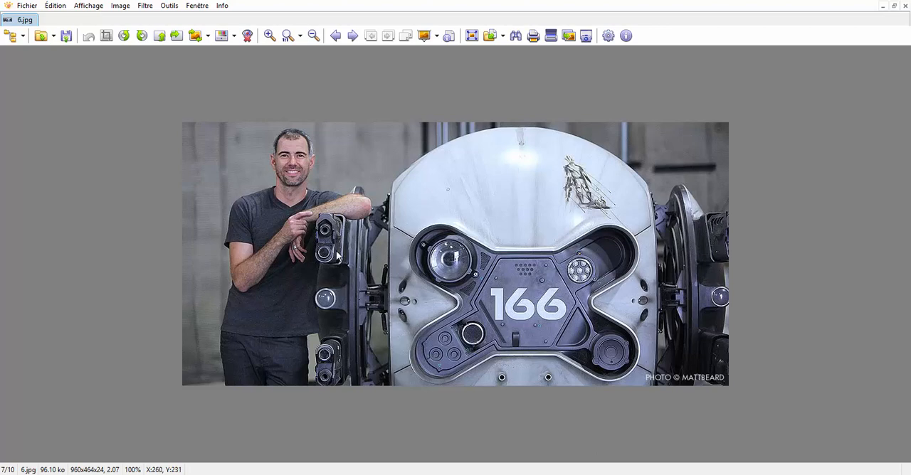
{"action": "left_click", "coordinate": [740, 474]}
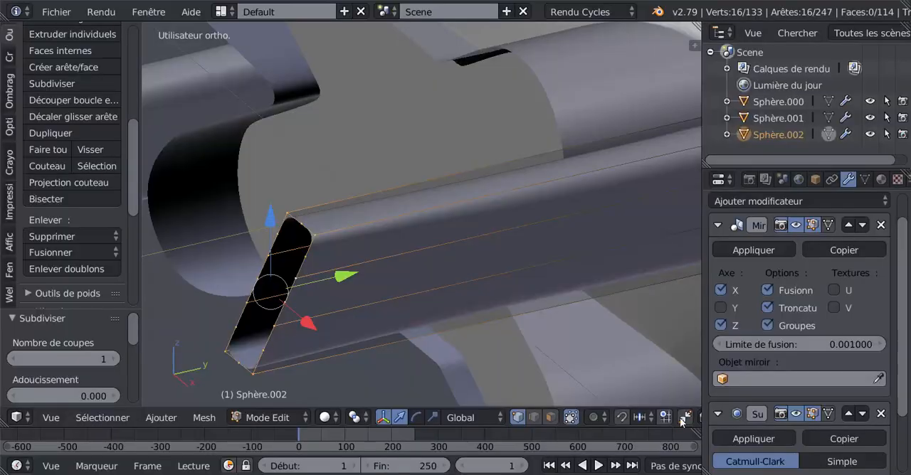
Move the arm's open-end edge loop 1.609 along Y, back inside the side panel, and check its position in wireframe.
{"action": "scroll", "coordinate": [450, 346], "scroll_direction": "down", "scroll_amount": 1}
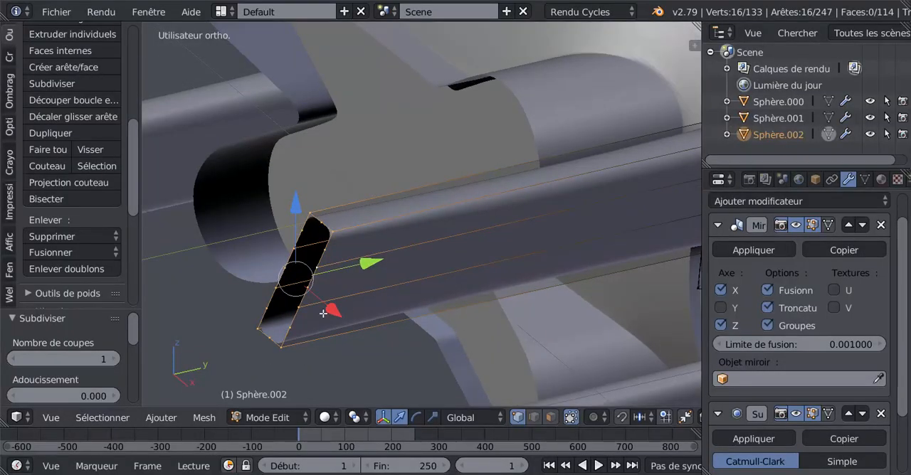
{"action": "scroll", "coordinate": [327, 313], "scroll_direction": "down", "scroll_amount": 2}
{"action": "middle_click_drag", "start_coordinate": [382, 322], "coordinate": [354, 319], "text": "shift"}
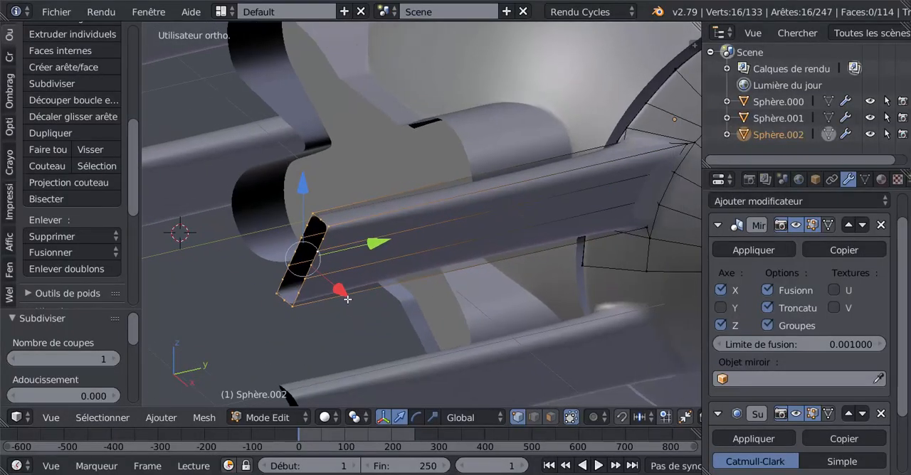
{"action": "scroll", "coordinate": [341, 269], "scroll_direction": "down", "scroll_amount": 2}
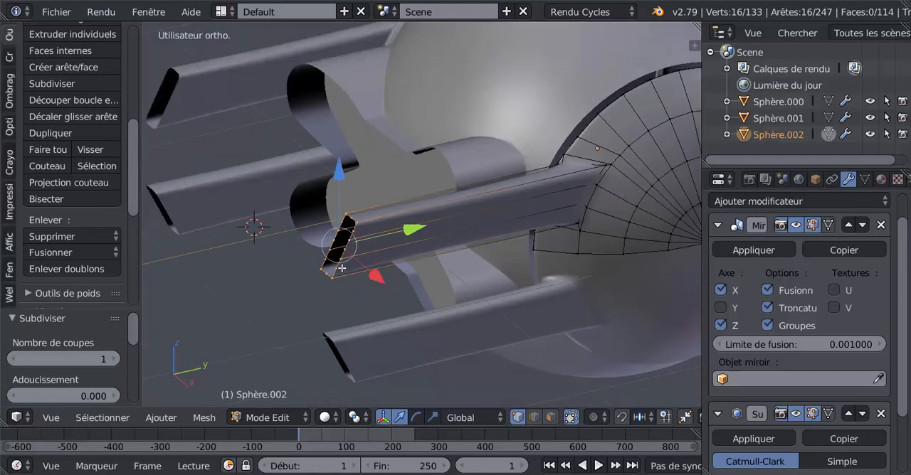
{"action": "left_click_drag", "start_coordinate": [410, 231], "coordinate": [190, 180]}
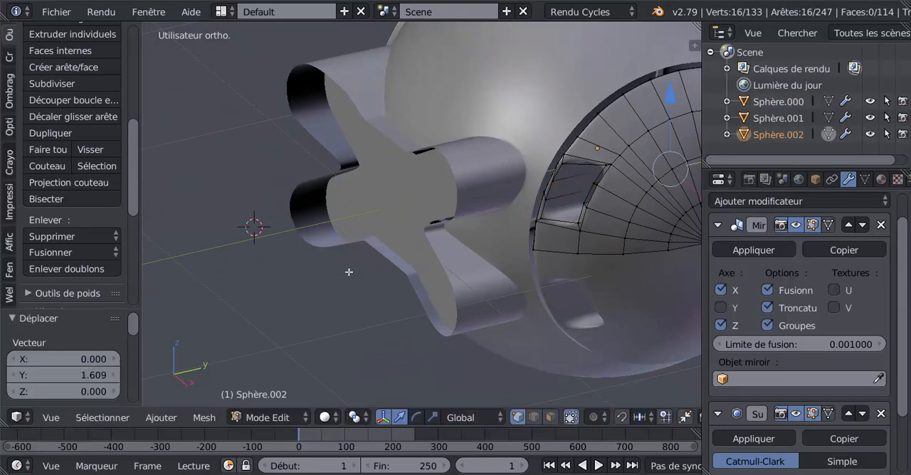
{"action": "mouse_move", "coordinate": [349, 270]}
{"action": "middle_mouse_down"}
{"action": "mouse_move", "coordinate": [224, 250]}
{"action": "mouse_move", "coordinate": [178, 225]}
{"action": "mouse_move", "coordinate": [279, 206]}
{"action": "mouse_move", "coordinate": [270, 228]}
{"action": "mouse_move", "coordinate": [282, 233]}
{"action": "middle_mouse_up"}
{"action": "key", "text": "z"}
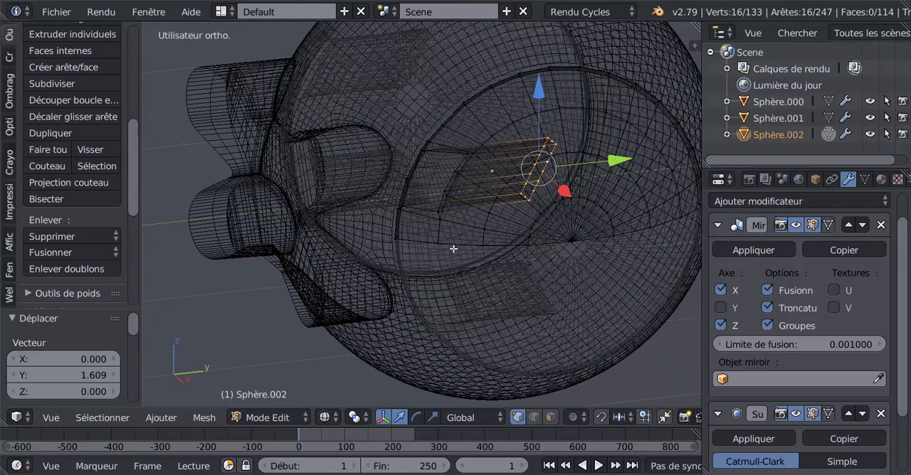
{"action": "key", "text": "z"}
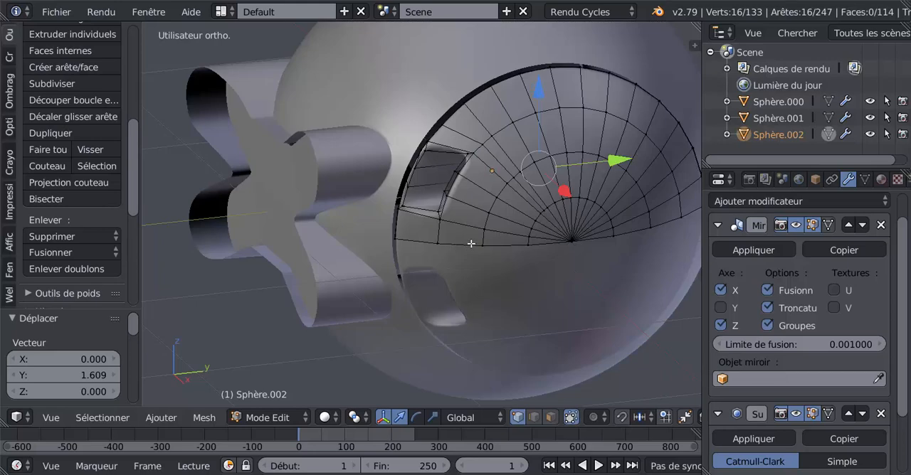
Extrude the recessed edge loop in place, pull the new loop out along Y to rebuild the arm, and inspect it in Object mode.
{"action": "key", "text": "e"}
{"action": "right_click", "coordinate": [471, 243]}
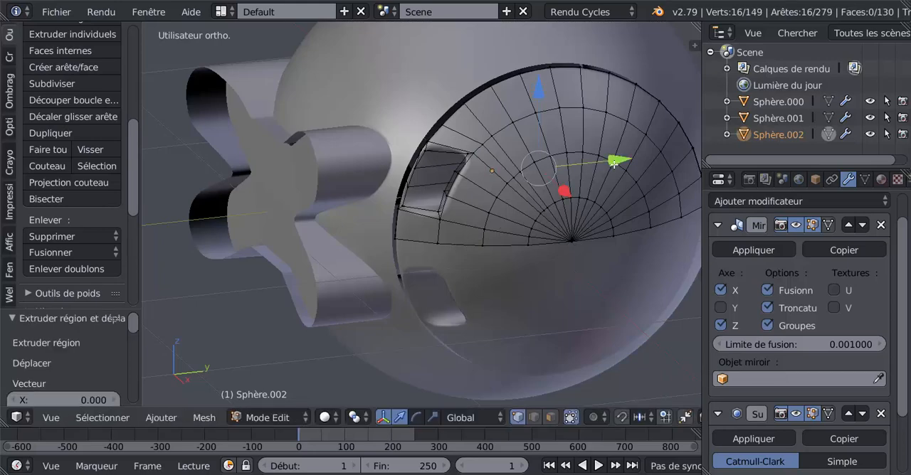
{"action": "left_click_drag", "start_coordinate": [613, 163], "coordinate": [338, 215]}
{"action": "key", "text": "Tab"}
{"action": "middle_click_drag", "start_coordinate": [357, 234], "coordinate": [527, 263]}
{"action": "key", "text": "Tab"}
Add a loop cut around the arm's base, slid close to its junction with the side panel.
{"action": "scroll", "coordinate": [531, 202], "scroll_direction": "up", "scroll_amount": 2}
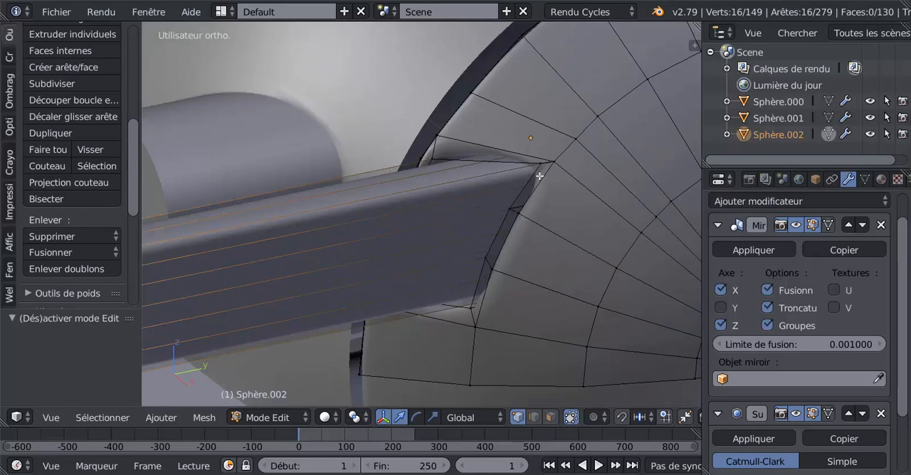
{"action": "key", "text": "ctrl+r"}
{"action": "left_click", "coordinate": [544, 164]}
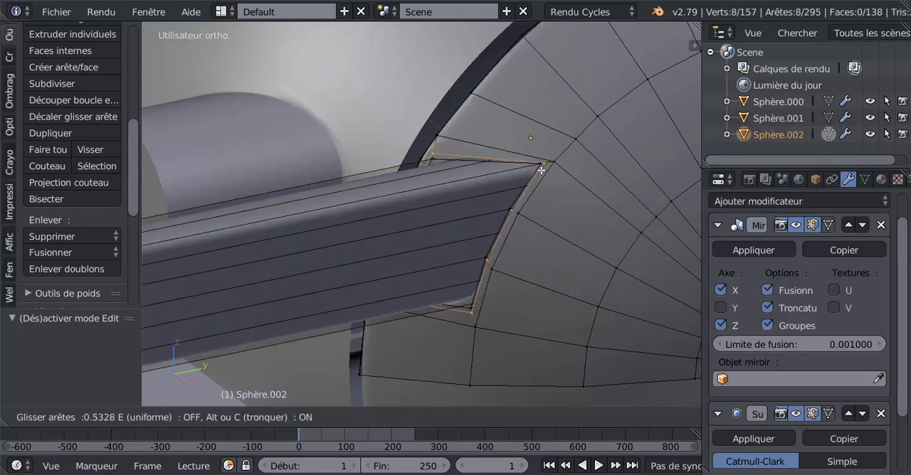
{"action": "left_click", "coordinate": [541, 173]}
Examine the arm's junction and open end from several angles, alternating between Object and Edit mode.
{"action": "key", "text": "Tab"}
{"action": "middle_click_drag", "start_coordinate": [540, 174], "coordinate": [449, 225]}
{"action": "key", "text": "Tab"}
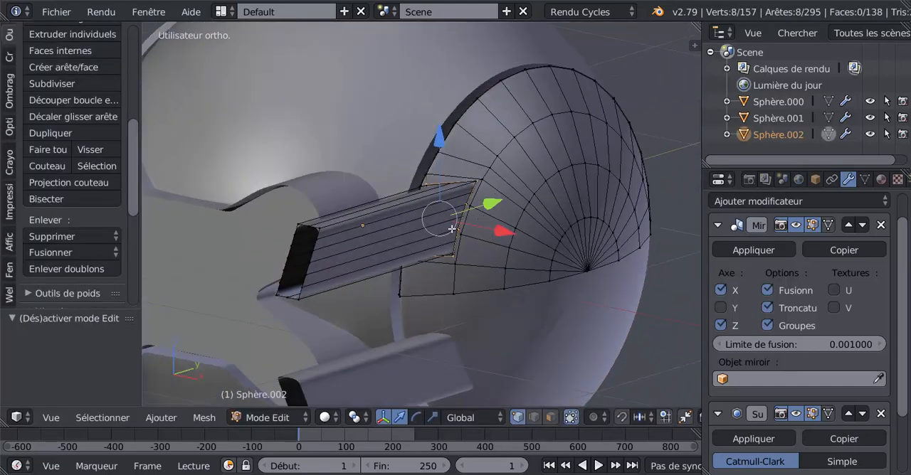
{"action": "key", "text": "Tab"}
{"action": "middle_click_drag", "start_coordinate": [302, 286], "coordinate": [441, 246]}
{"action": "key", "text": "Tab"}
{"action": "middle_click_drag", "start_coordinate": [482, 209], "coordinate": [420, 282]}
{"action": "key", "text": "Tab"}
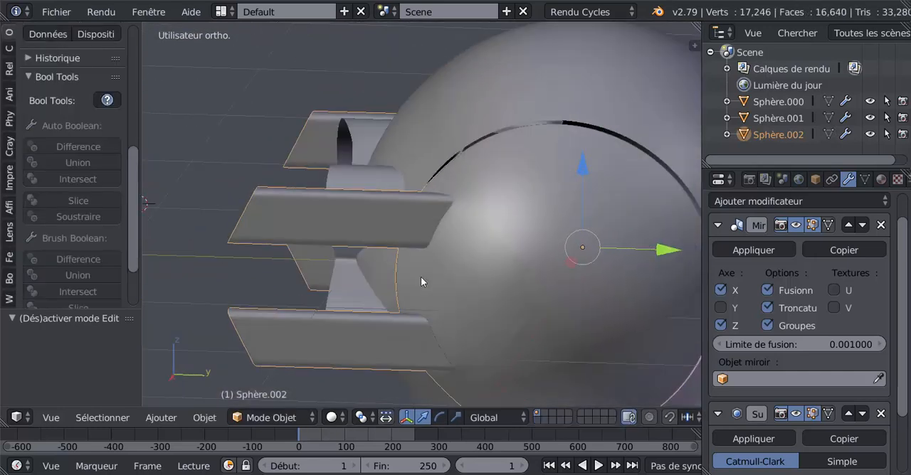
Set the side panel's Subdivision Surface view level to 1 and inspect the smoothing in Object mode.
{"action": "key", "text": "KP_1"}
{"action": "scroll", "coordinate": [450, 270], "scroll_direction": "down", "scroll_amount": 2}
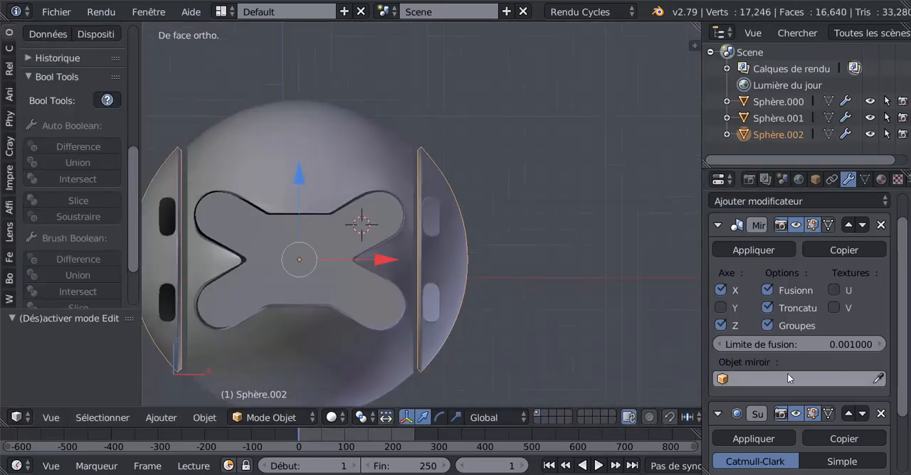
{"action": "scroll", "coordinate": [895, 319], "scroll_direction": "down", "scroll_amount": 2}
{"action": "scroll", "coordinate": [865, 414], "scroll_direction": "down", "scroll_amount": 2}
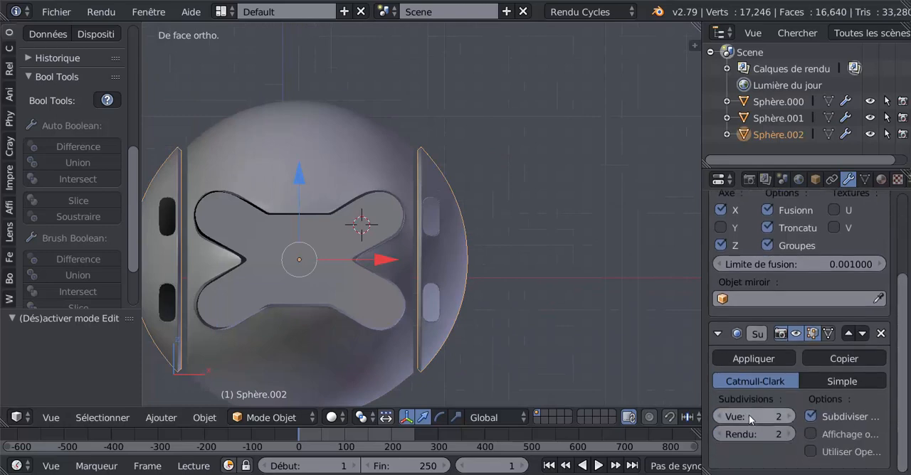
{"action": "left_click", "coordinate": [720, 415]}
{"action": "key", "text": "Tab"}
{"action": "middle_click_drag", "start_coordinate": [547, 348], "coordinate": [428, 330]}
{"action": "key", "text": "Tab"}
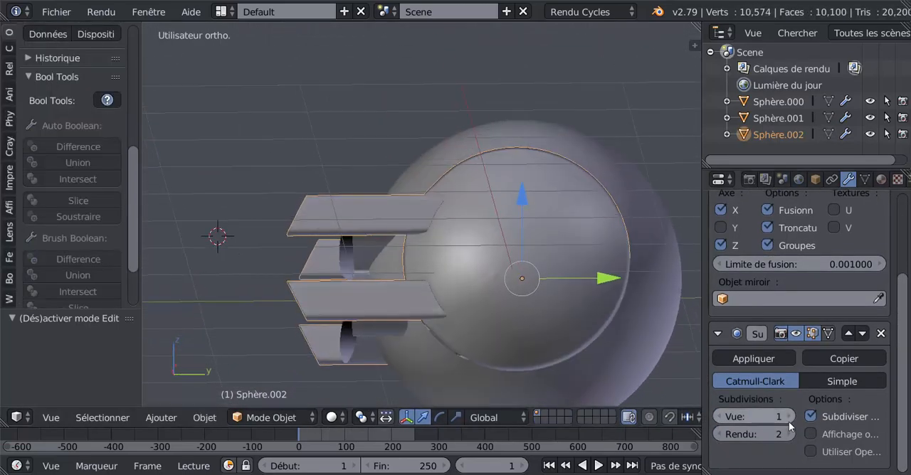
In the right orthographic view, shorten the arm by moving its open-end edge loop 0.346 along Y.
{"action": "middle_click_drag", "start_coordinate": [517, 348], "coordinate": [509, 365]}
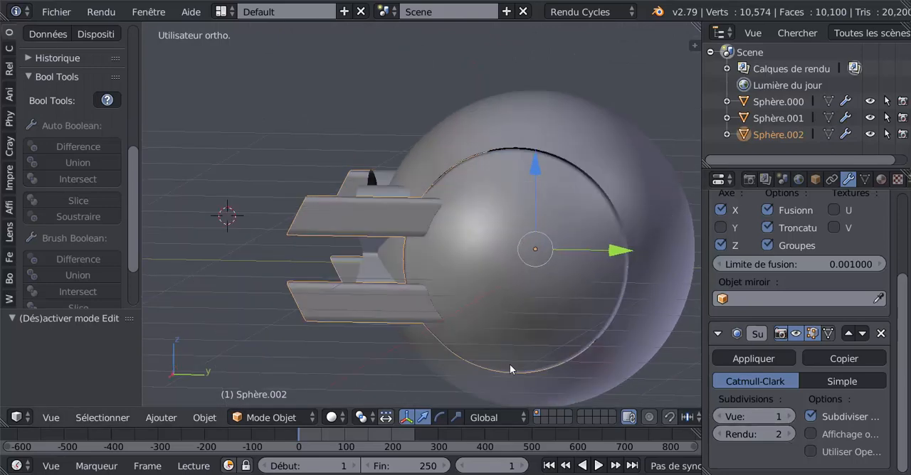
{"action": "key", "text": "KP_1"}
{"action": "key", "text": "KP_3"}
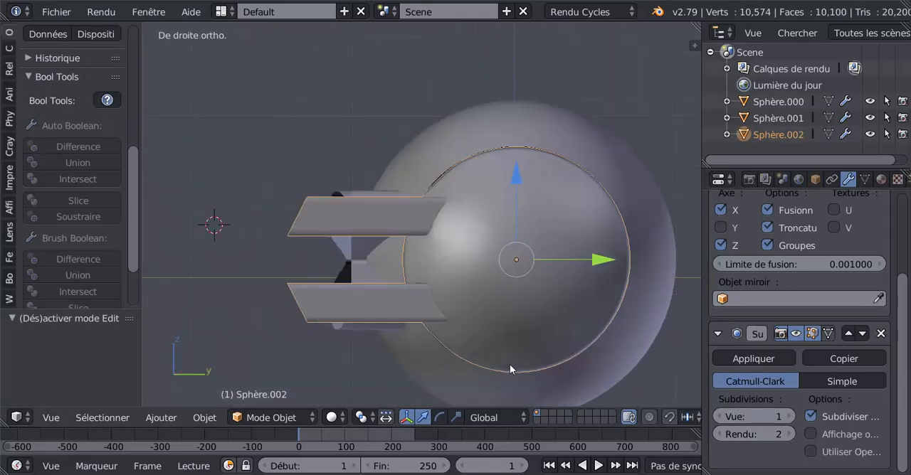
{"action": "key", "text": "Tab"}
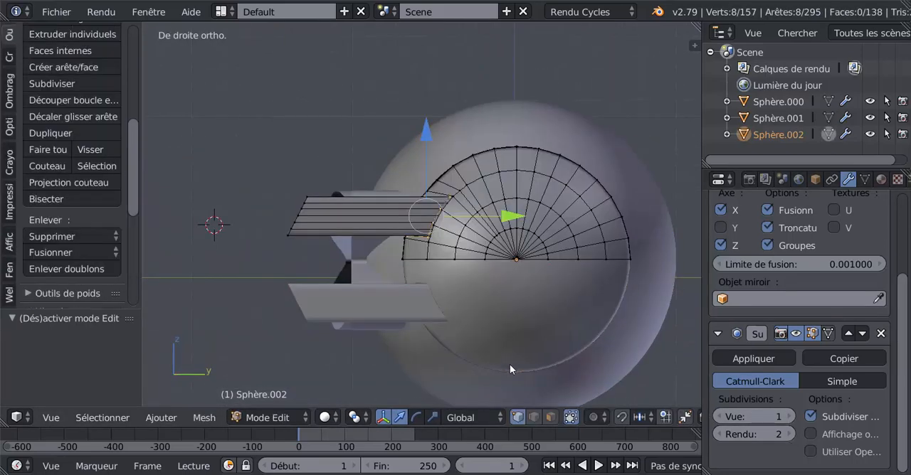
{"action": "right_click", "coordinate": [302, 212], "text": "alt"}
{"action": "left_click_drag", "start_coordinate": [390, 218], "coordinate": [448, 225]}
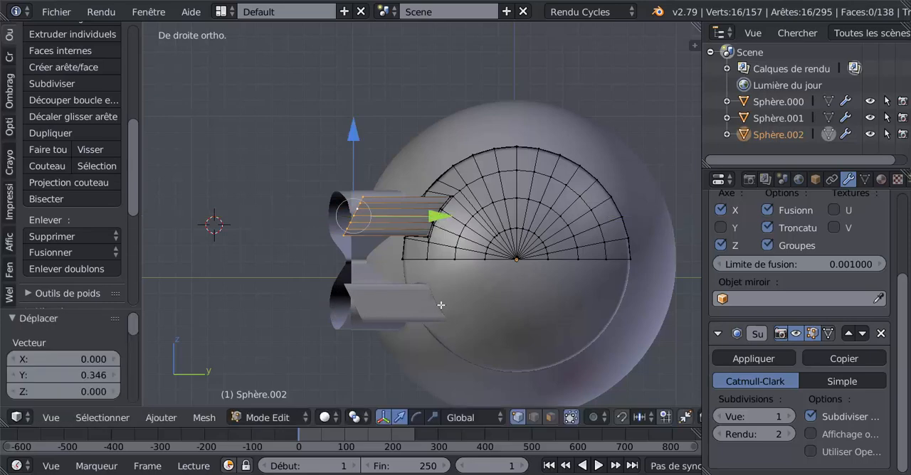
Check the arm length against reference image 6.jpg, return to Blender and move the end loop -0.078 along Y.
{"action": "left_click", "coordinate": [406, 427]}
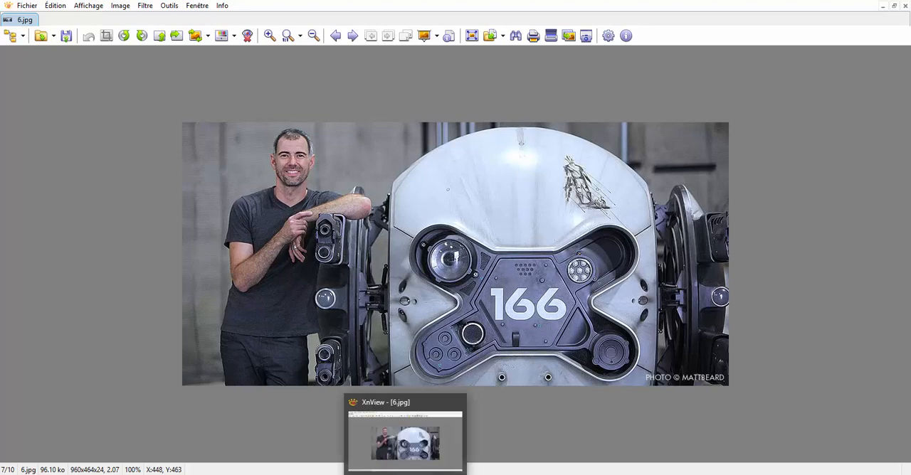
{"action": "left_click", "coordinate": [740, 474]}
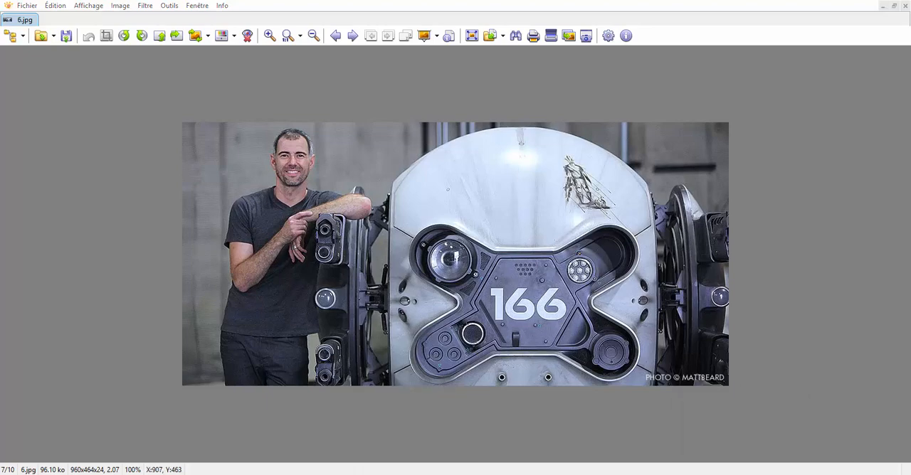
{"action": "left_click_drag", "start_coordinate": [441, 217], "coordinate": [429, 222]}
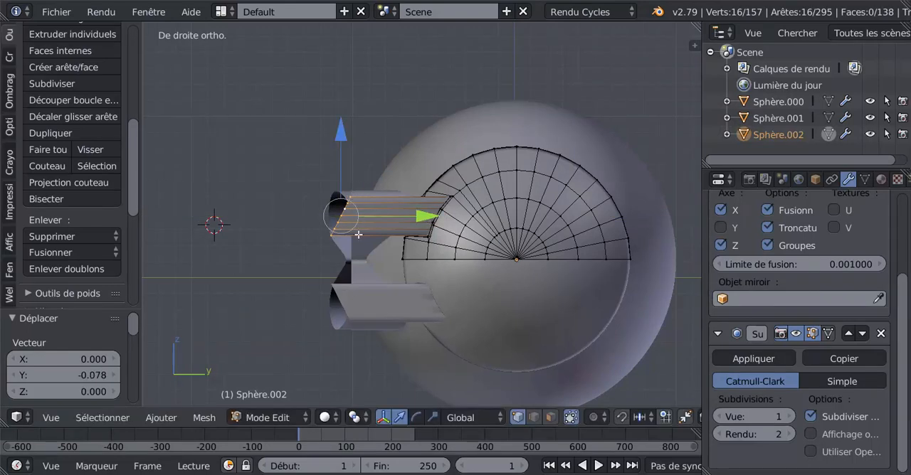
Examine the shortened arms and their open ends from the side and at an angle in Object and Edit mode.
{"action": "key", "text": "Tab"}
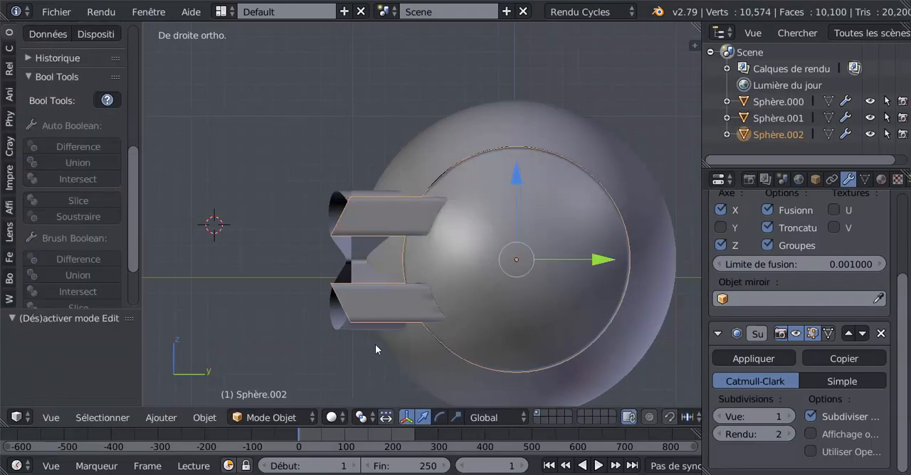
{"action": "key", "text": "Tab"}
{"action": "scroll", "coordinate": [378, 342], "scroll_direction": "up", "scroll_amount": 2}
{"action": "key", "text": "Tab"}
{"action": "scroll", "coordinate": [376, 338], "scroll_direction": "down", "scroll_amount": 1}
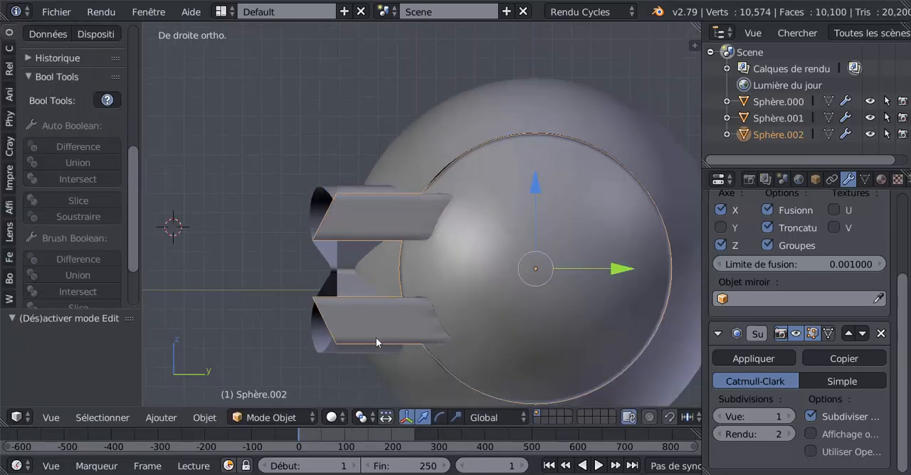
{"action": "middle_click_drag", "start_coordinate": [375, 337], "coordinate": [516, 330]}
{"action": "key", "text": "Tab"}
{"action": "scroll", "coordinate": [433, 346], "scroll_direction": "up", "scroll_amount": 2}
{"action": "key", "text": "Tab"}
{"action": "key", "text": "Tab"}
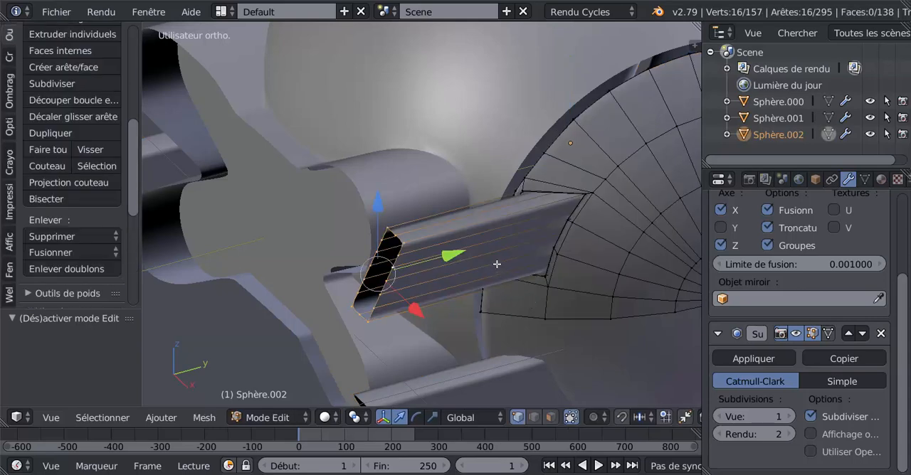
Add a loop cut around the arm's inner walls, slid toward the side panel, and inspect the arms in Object mode.
{"action": "scroll", "coordinate": [443, 287], "scroll_direction": "up", "scroll_amount": 4}
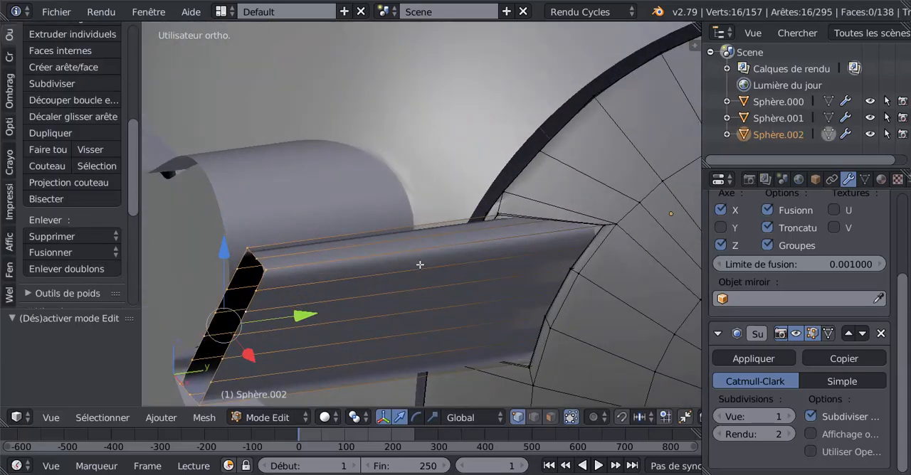
{"action": "key", "text": "ctrl+r"}
{"action": "left_click", "coordinate": [420, 265]}
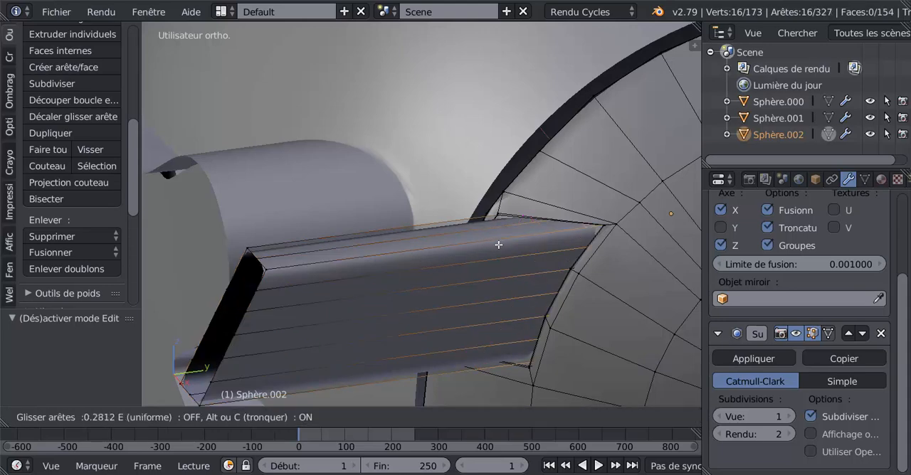
{"action": "left_click", "coordinate": [497, 246]}
{"action": "key", "text": "Tab"}
{"action": "middle_click_drag", "start_coordinate": [493, 271], "coordinate": [484, 291]}
{"action": "scroll", "coordinate": [496, 250], "scroll_direction": "down", "scroll_amount": 4}
{"action": "key", "text": "r"}
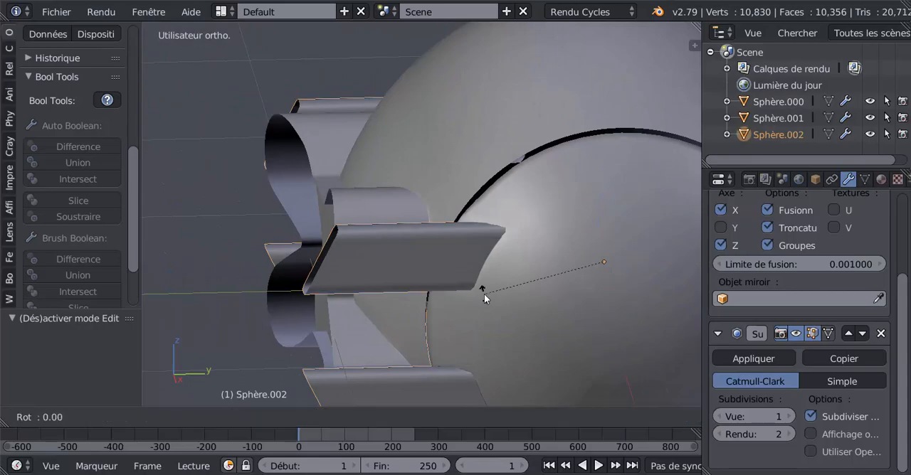
{"action": "key", "text": "Escape"}
In wireframe, move the new inner edge loop along Y toward the arm's recessed end and check the result in Object mode.
{"action": "key", "text": "z"}
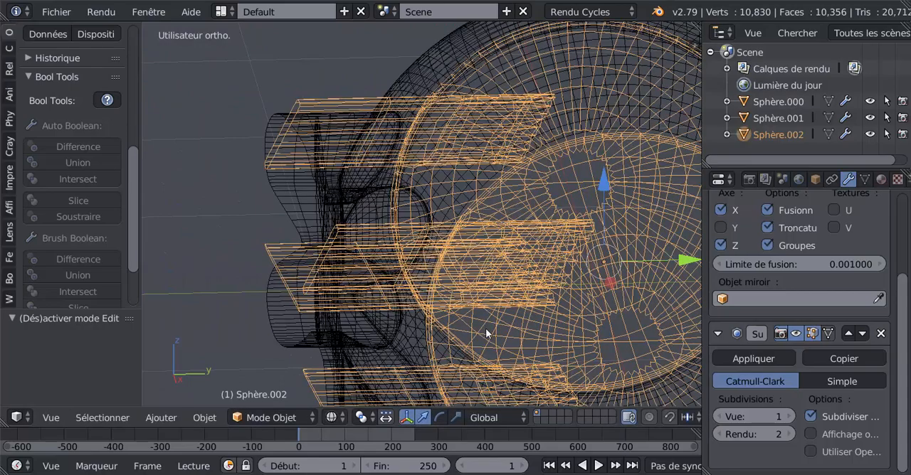
{"action": "middle_click_drag", "start_coordinate": [493, 329], "coordinate": [444, 291]}
{"action": "key", "text": "Tab"}
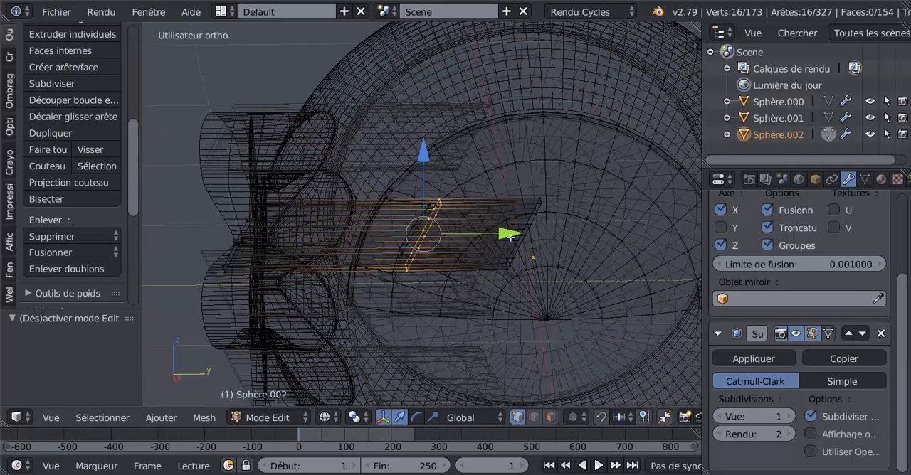
{"action": "left_click_drag", "start_coordinate": [510, 237], "coordinate": [609, 232]}
{"action": "key", "text": "Tab"}
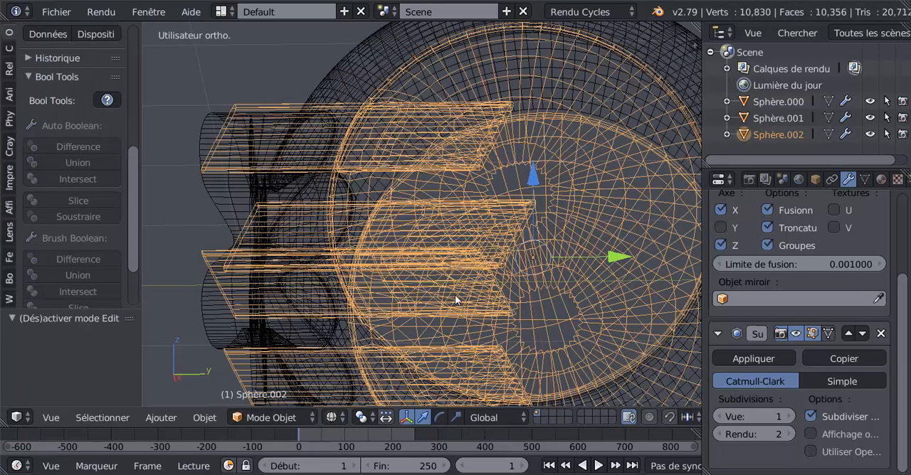
Inspect the arms in solid shading, checking the junction up close and the open ends from around the drone.
{"action": "key", "text": "z"}
{"action": "mouse_move", "coordinate": [456, 295]}
{"action": "middle_mouse_down"}
{"action": "mouse_move", "coordinate": [496, 296]}
{"action": "mouse_move", "coordinate": [502, 342]}
{"action": "mouse_move", "coordinate": [535, 294]}
{"action": "mouse_move", "coordinate": [522, 193]}
{"action": "mouse_move", "coordinate": [550, 163]}
{"action": "mouse_move", "coordinate": [619, 277]}
{"action": "mouse_move", "coordinate": [533, 352]}
{"action": "mouse_move", "coordinate": [446, 303]}
{"action": "mouse_move", "coordinate": [460, 317]}
{"action": "mouse_move", "coordinate": [460, 301]}
{"action": "mouse_move", "coordinate": [441, 285]}
{"action": "mouse_move", "coordinate": [491, 278]}
{"action": "mouse_move", "coordinate": [531, 293]}
{"action": "middle_mouse_up"}
{"action": "key", "text": "Tab"}
{"action": "scroll", "coordinate": [380, 268], "scroll_direction": "up", "scroll_amount": 4}
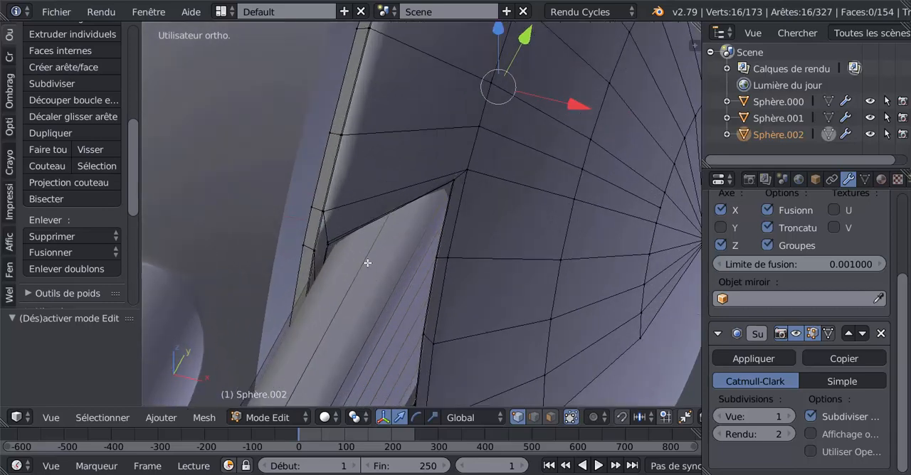
{"action": "middle_click_drag", "start_coordinate": [375, 267], "coordinate": [357, 310]}
{"action": "key", "text": "Tab"}
{"action": "scroll", "coordinate": [352, 311], "scroll_direction": "down", "scroll_amount": 8}
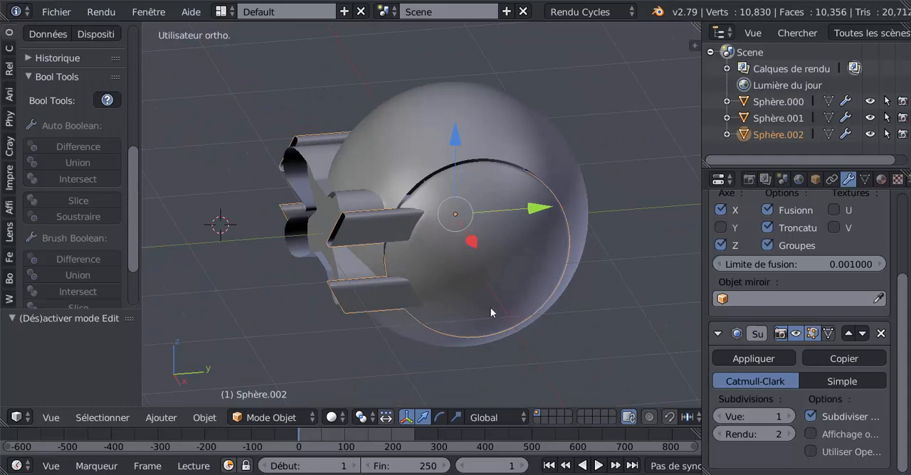
{"action": "middle_click_drag", "start_coordinate": [513, 359], "coordinate": [531, 346]}
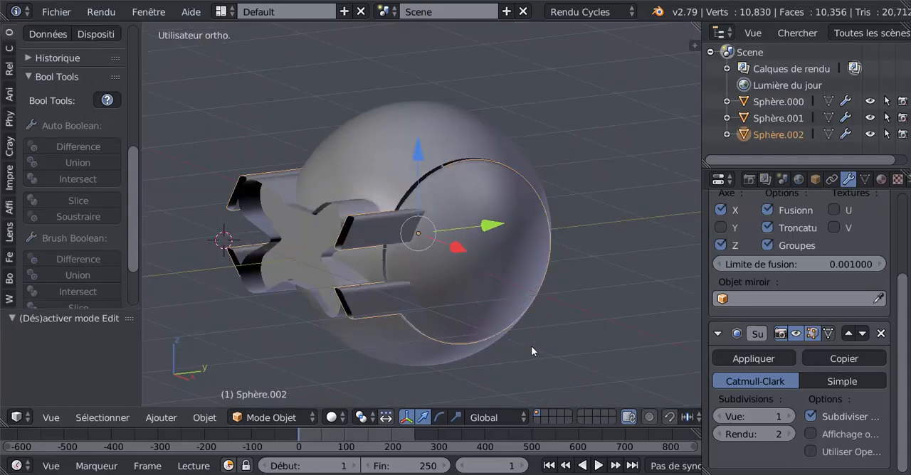
{"action": "middle_click_drag", "start_coordinate": [469, 334], "coordinate": [499, 328], "text": "shift"}
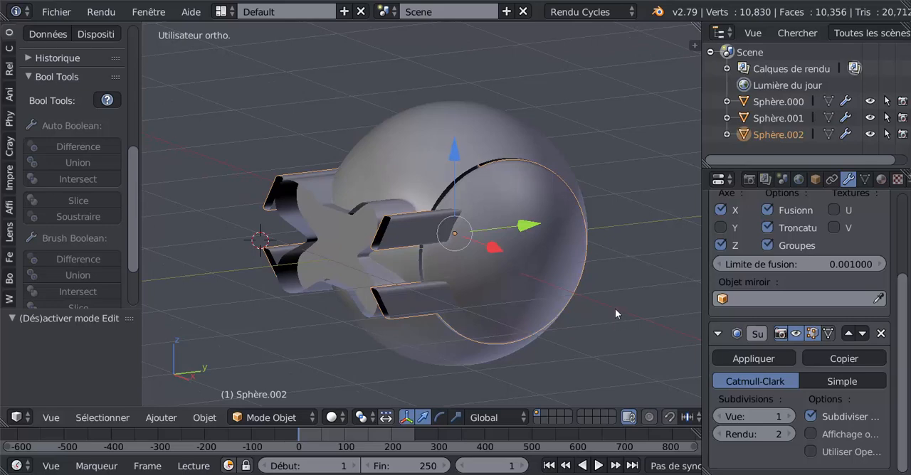
{"action": "scroll", "coordinate": [541, 319], "scroll_direction": "up", "scroll_amount": 3}
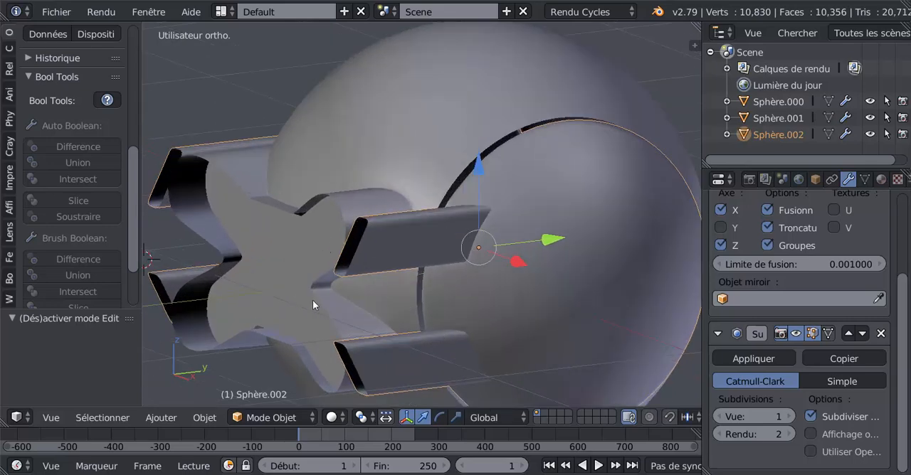
{"action": "scroll", "coordinate": [384, 237], "scroll_direction": "down", "scroll_amount": 3}
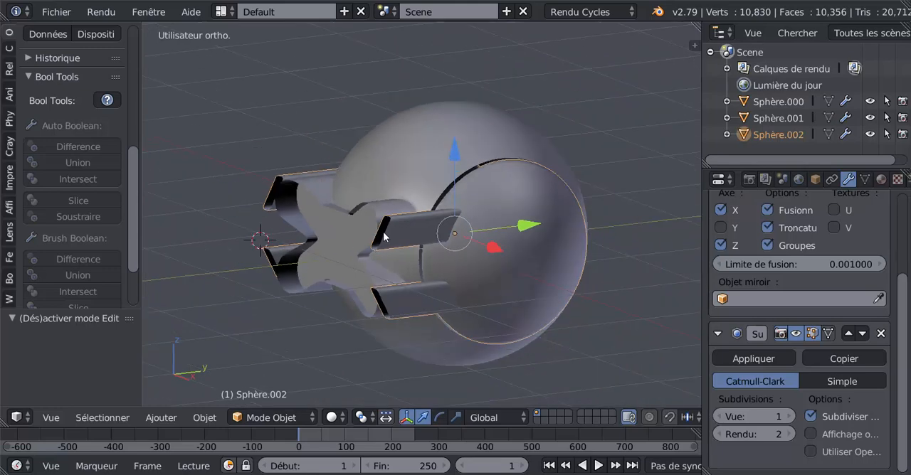
{"action": "middle_click_drag", "start_coordinate": [224, 239], "coordinate": [363, 291]}
Enter Edit mode on the side panel, widen the Properties editor and bring the Mirror modifier's settings into view.
{"action": "key", "text": "Tab"}
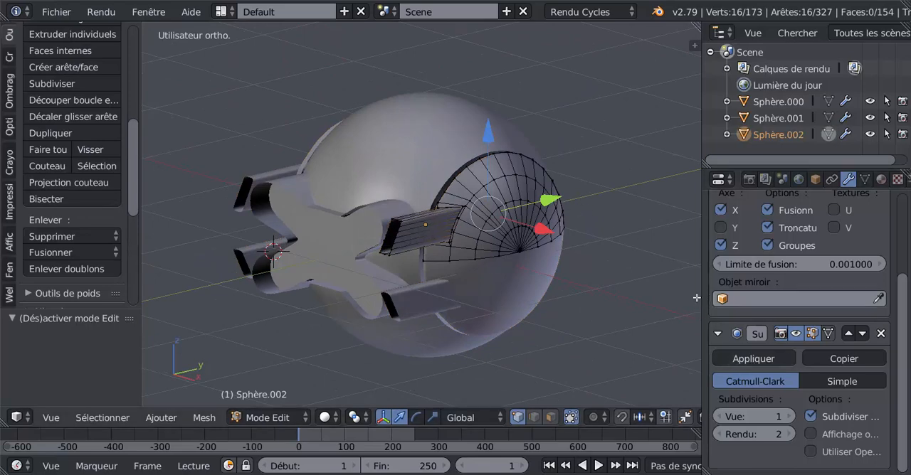
{"action": "left_click_drag", "start_coordinate": [703, 281], "coordinate": [661, 285]}
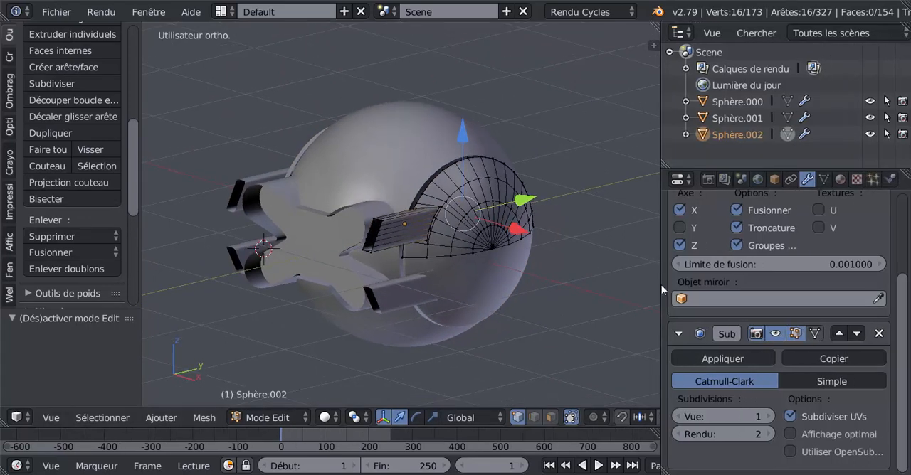
{"action": "middle_click_drag", "start_coordinate": [587, 308], "coordinate": [589, 309]}
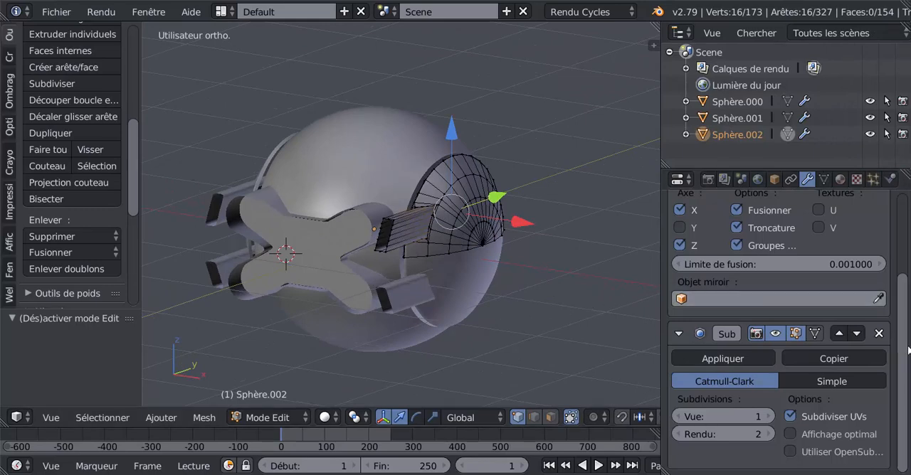
{"action": "left_click_drag", "start_coordinate": [904, 324], "coordinate": [902, 279]}
Compare the mirrored arms and the rear cross opening from behind and at an angle in Object and Edit mode.
{"action": "middle_click_drag", "start_coordinate": [532, 293], "coordinate": [380, 252]}
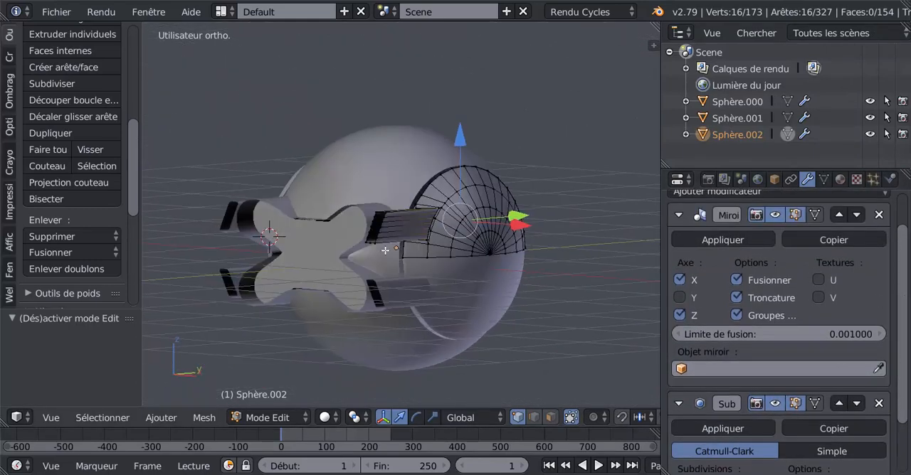
{"action": "scroll", "coordinate": [377, 249], "scroll_direction": "up", "scroll_amount": 2}
{"action": "scroll", "coordinate": [511, 279], "scroll_direction": "down", "scroll_amount": 3}
{"action": "middle_click_drag", "start_coordinate": [511, 279], "coordinate": [589, 330]}
{"action": "key", "text": "Tab"}
{"action": "key", "text": "Tab"}
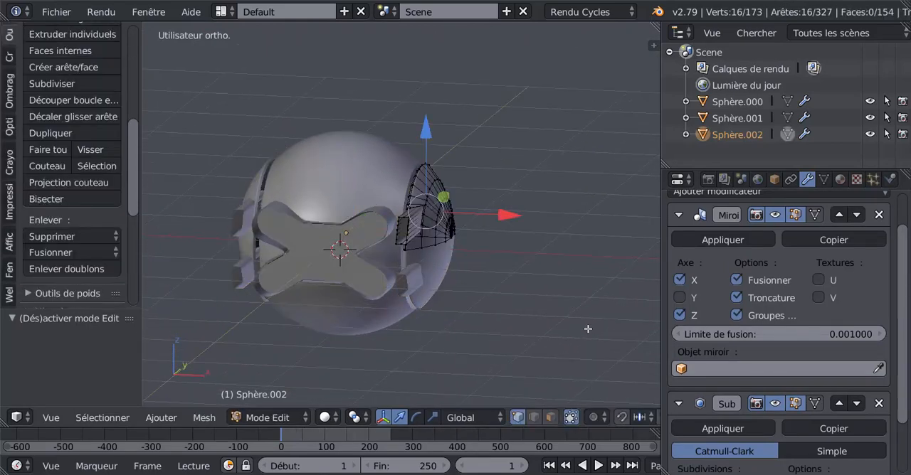
{"action": "mouse_move", "coordinate": [438, 355]}
{"action": "middle_mouse_down"}
{"action": "mouse_move", "coordinate": [562, 340]}
{"action": "mouse_move", "coordinate": [456, 353]}
{"action": "middle_mouse_up"}
{"action": "key", "text": "Tab"}
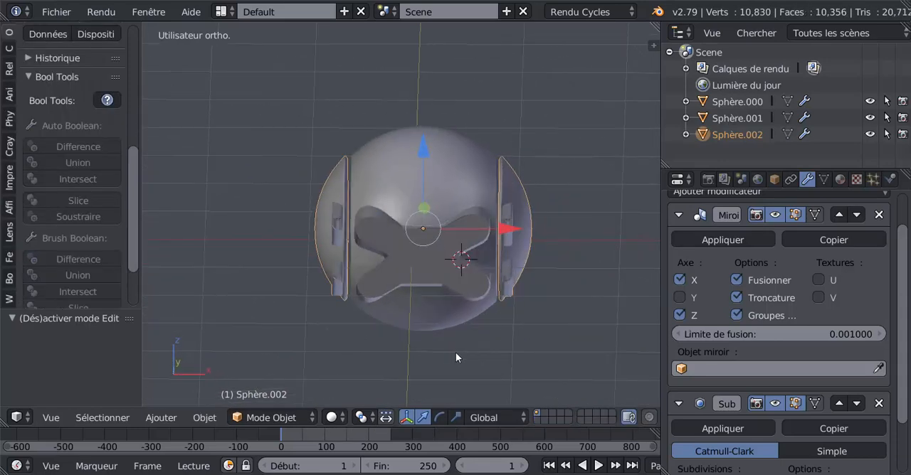
{"action": "scroll", "coordinate": [286, 257], "scroll_direction": "up", "scroll_amount": 2}
{"action": "middle_click_drag", "start_coordinate": [545, 289], "coordinate": [472, 280]}
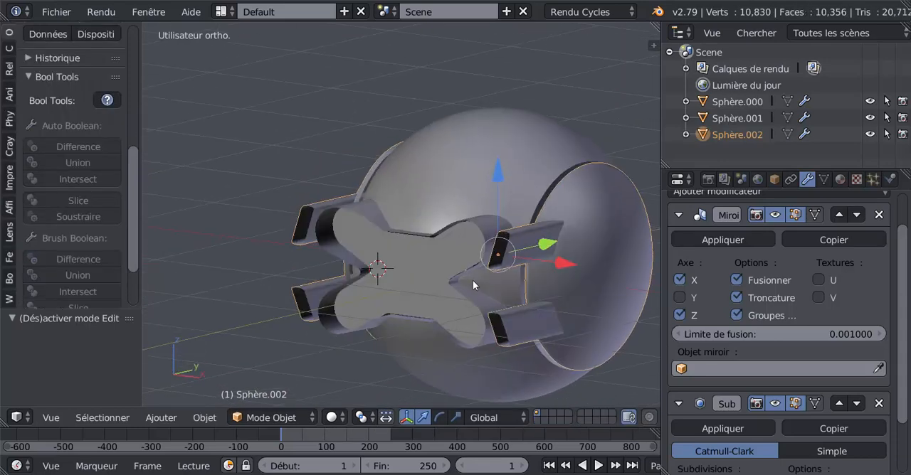
{"action": "key", "text": "Tab"}
{"action": "key", "text": "Tab"}
{"action": "key", "text": "Tab"}
Examine the arms on both mirrored side panels and the editable quarter of the mesh from several angles in Edit mode.
{"action": "middle_click_drag", "start_coordinate": [209, 289], "coordinate": [296, 291]}
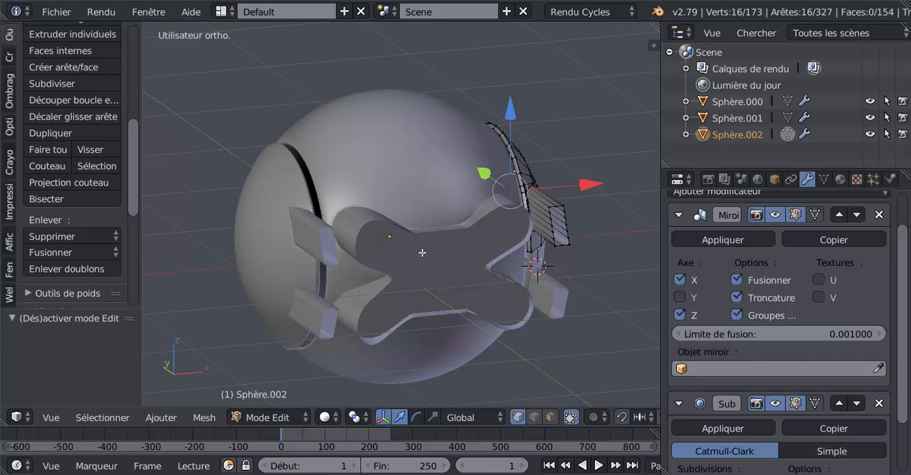
{"action": "middle_click_drag", "start_coordinate": [424, 253], "coordinate": [395, 249]}
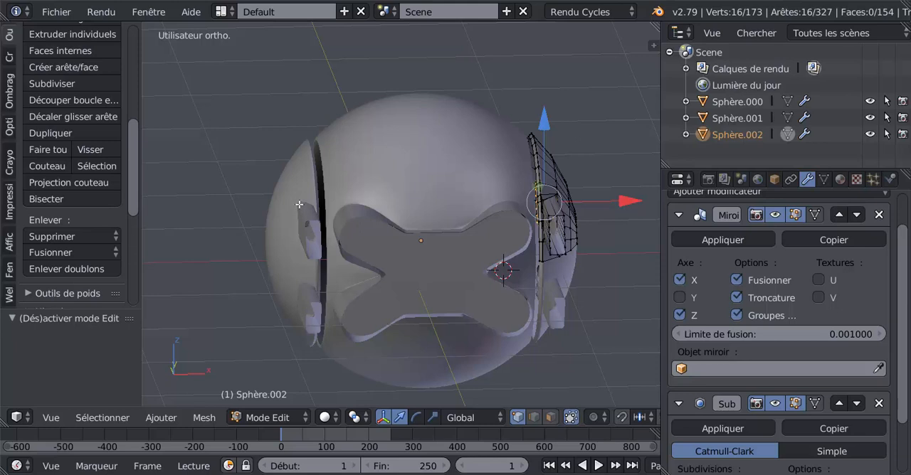
{"action": "middle_click_drag", "start_coordinate": [567, 203], "coordinate": [499, 223]}
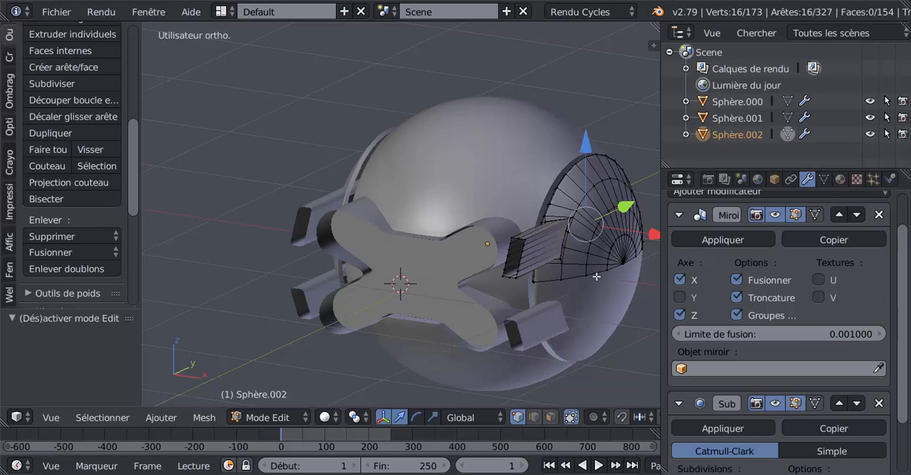
{"action": "middle_click_drag", "start_coordinate": [343, 288], "coordinate": [357, 270]}
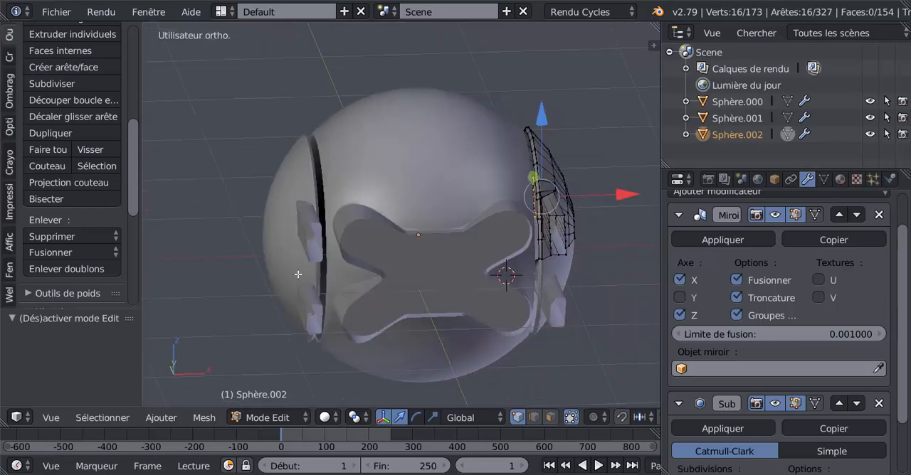
{"action": "middle_click_drag", "start_coordinate": [318, 210], "coordinate": [386, 202]}
{"action": "middle_click_drag", "start_coordinate": [492, 249], "coordinate": [604, 234]}
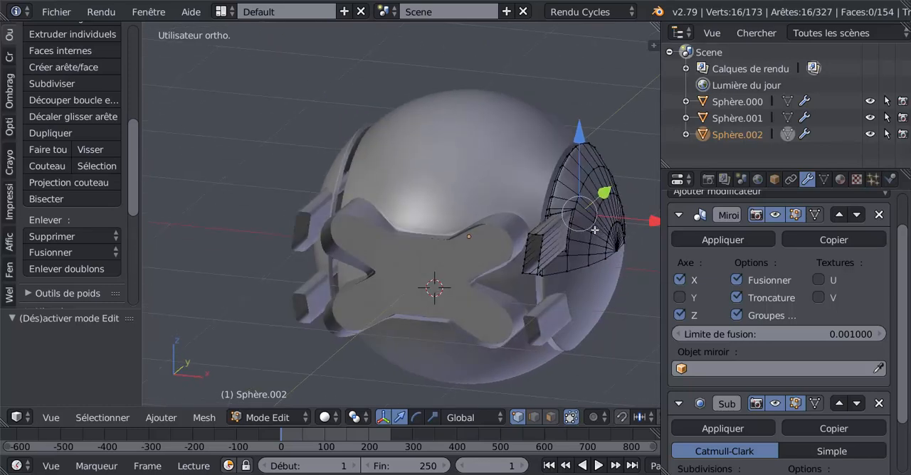
{"action": "key", "text": "p"}
{"action": "middle_click_drag", "start_coordinate": [582, 265], "coordinate": [453, 219]}
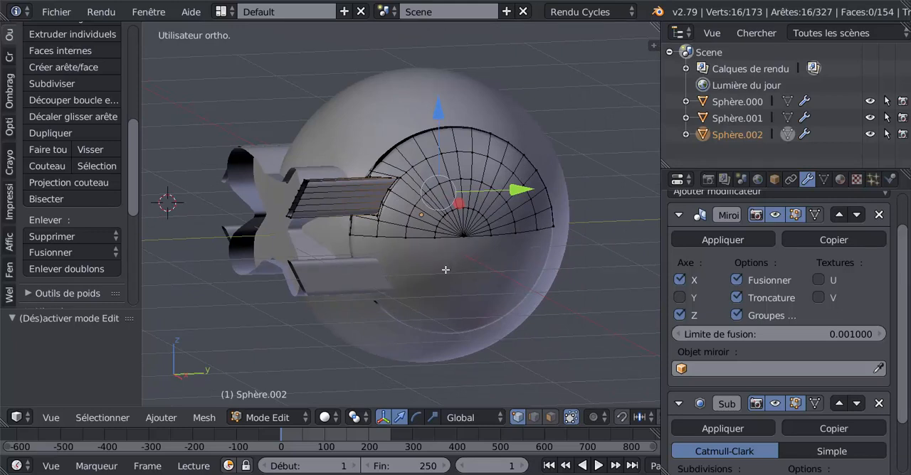
{"action": "middle_click_drag", "start_coordinate": [439, 268], "coordinate": [484, 270]}
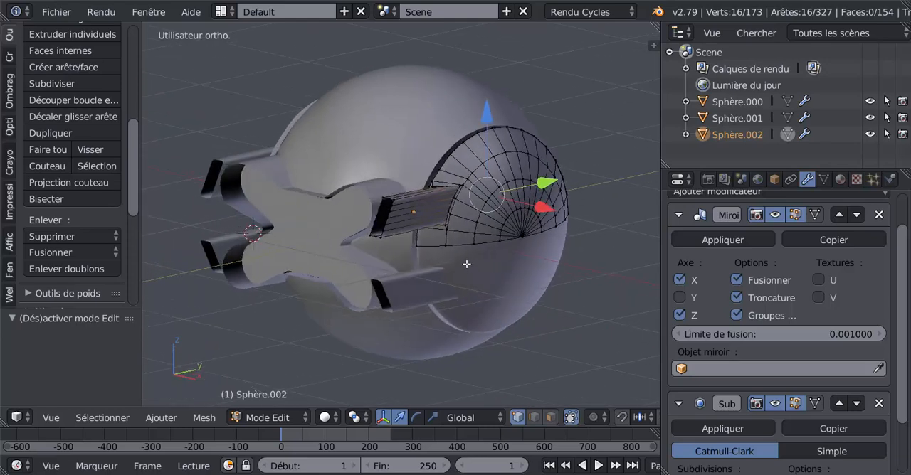
{"action": "scroll", "coordinate": [465, 270], "scroll_direction": "up", "scroll_amount": 2}
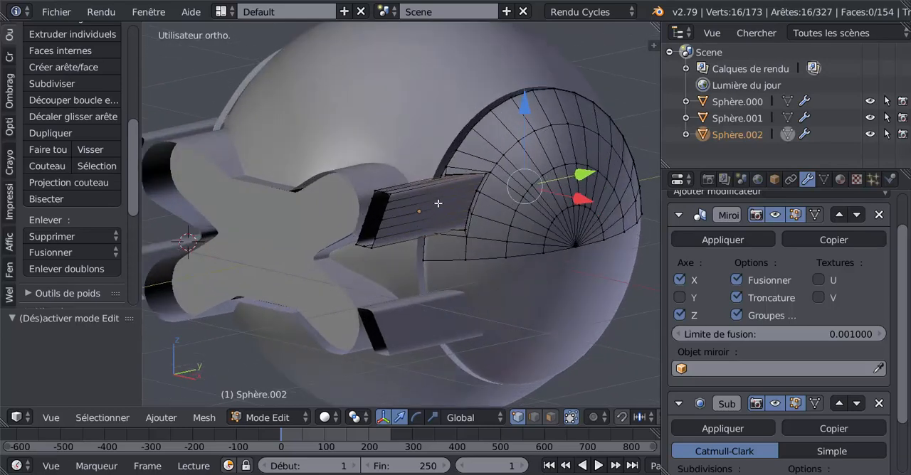
{"action": "middle_click_drag", "start_coordinate": [473, 243], "coordinate": [486, 181]}
{"action": "middle_click_drag", "start_coordinate": [498, 250], "coordinate": [432, 245]}
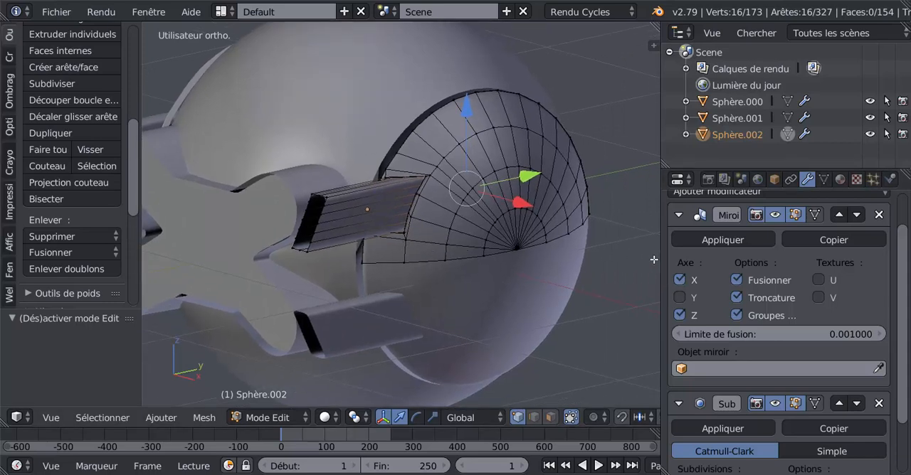
{"action": "scroll", "coordinate": [898, 266], "scroll_direction": "down", "scroll_amount": 2}
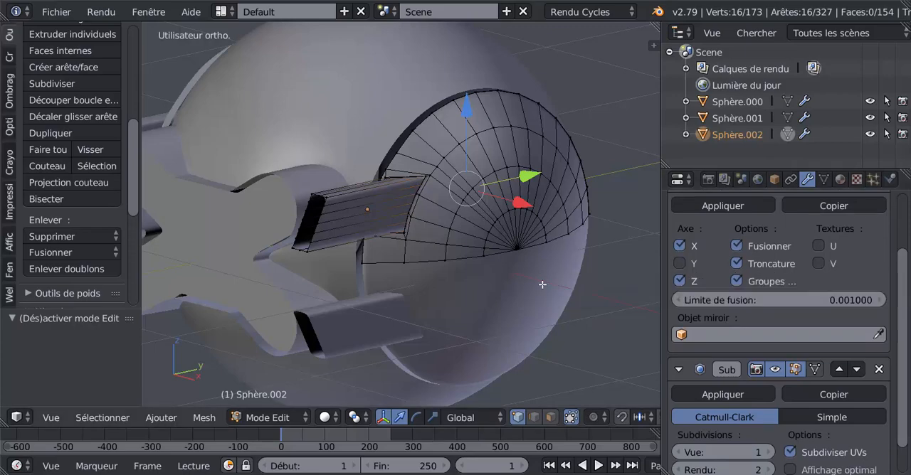
{"action": "middle_click_drag", "start_coordinate": [602, 305], "coordinate": [642, 297]}
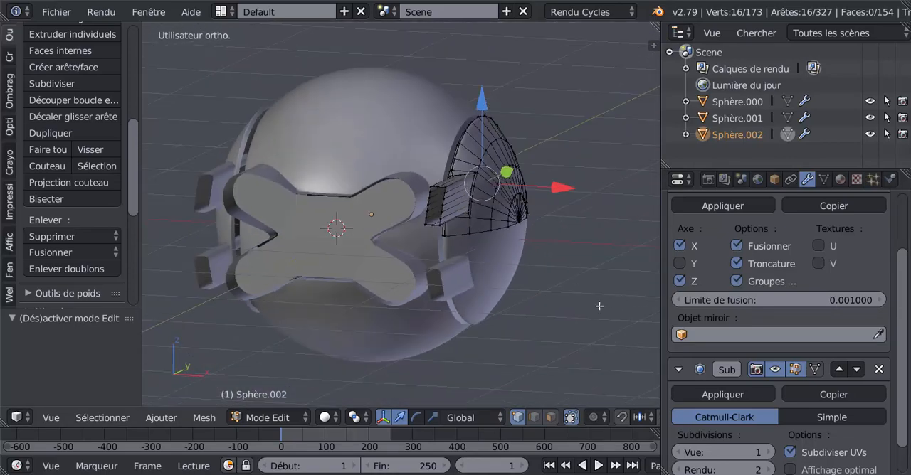
Select the edge loop around the arm's open end and extrude it inward, scaled to 0.889, to form a rim.
{"action": "middle_click_drag", "start_coordinate": [582, 310], "coordinate": [614, 316]}
{"action": "scroll", "coordinate": [581, 247], "scroll_direction": "up", "scroll_amount": 6}
{"action": "key", "text": "Tab"}
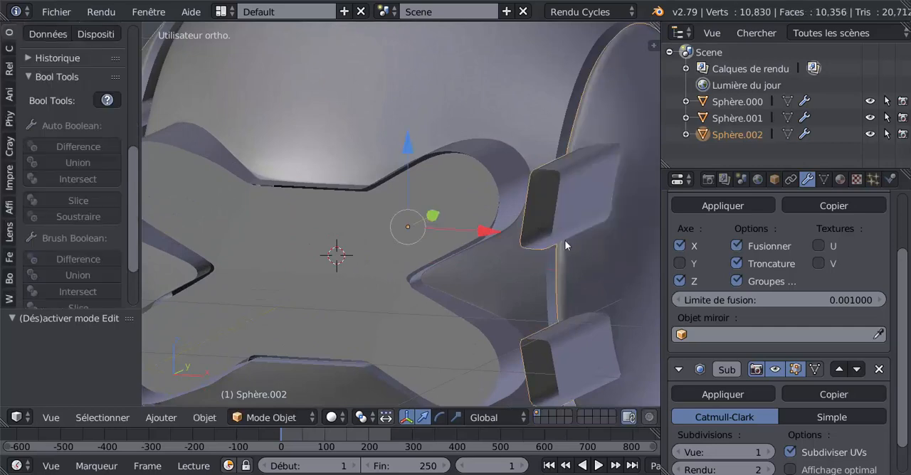
{"action": "key", "text": "Tab"}
{"action": "middle_click_drag", "start_coordinate": [573, 241], "coordinate": [505, 268], "text": "shift"}
{"action": "scroll", "coordinate": [513, 252], "scroll_direction": "up", "scroll_amount": 2}
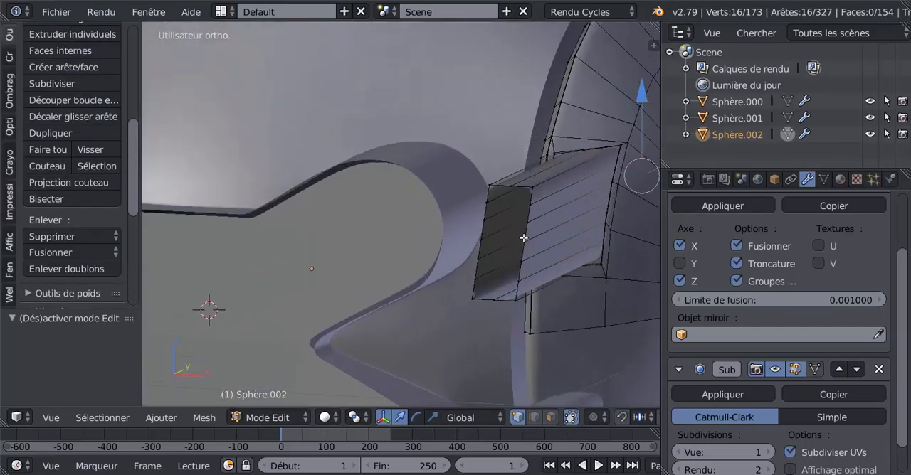
{"action": "right_click", "coordinate": [527, 234], "text": "alt"}
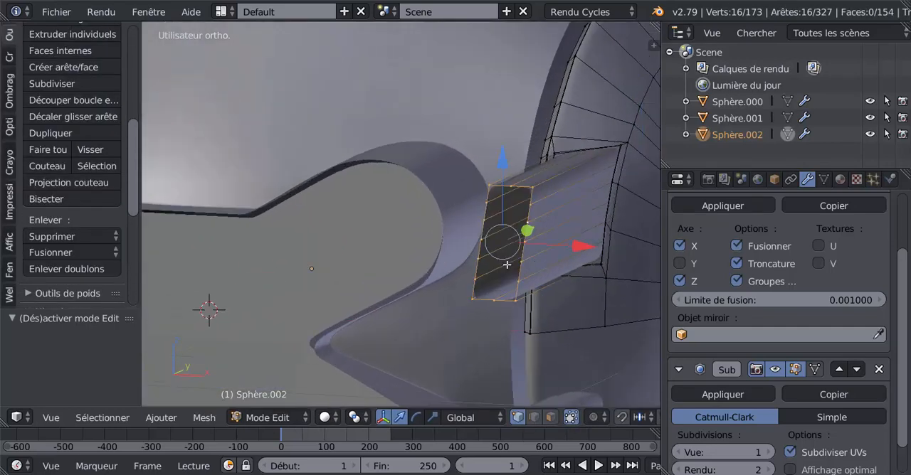
{"action": "key", "text": "e"}
{"action": "key", "text": "s"}
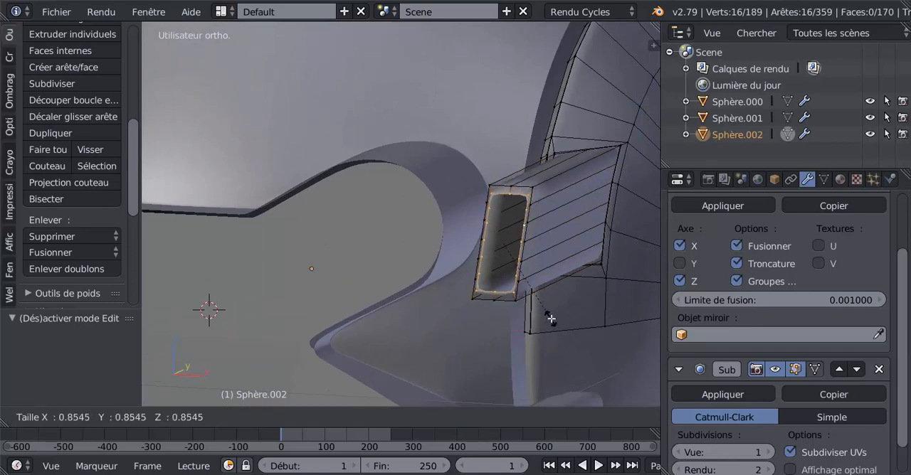
{"action": "left_click", "coordinate": [553, 322]}
Scale the rim's inner edge loop to 0.741 along X to widen the rim's long sides.
{"action": "middle_click_drag", "start_coordinate": [570, 317], "coordinate": [341, 319]}
{"action": "middle_click_drag", "start_coordinate": [424, 289], "coordinate": [498, 345]}
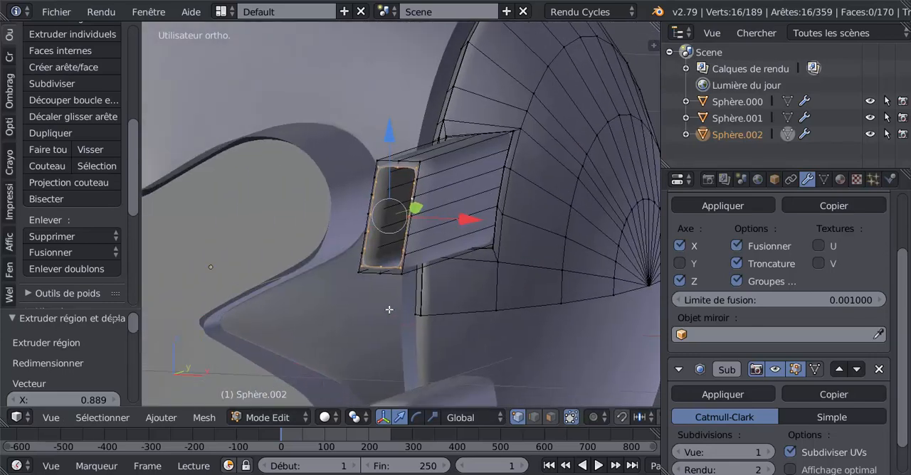
{"action": "left_click", "coordinate": [432, 417]}
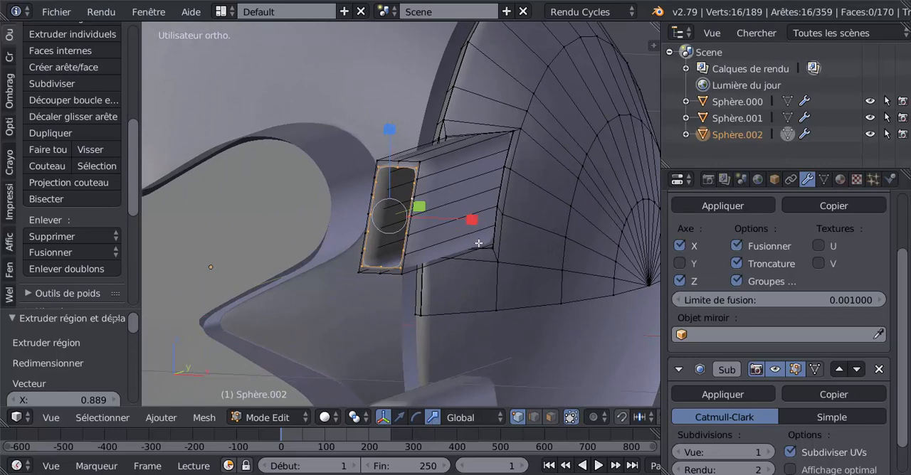
{"action": "left_click_drag", "start_coordinate": [472, 223], "coordinate": [452, 222]}
{"action": "middle_click_drag", "start_coordinate": [452, 222], "coordinate": [446, 207]}
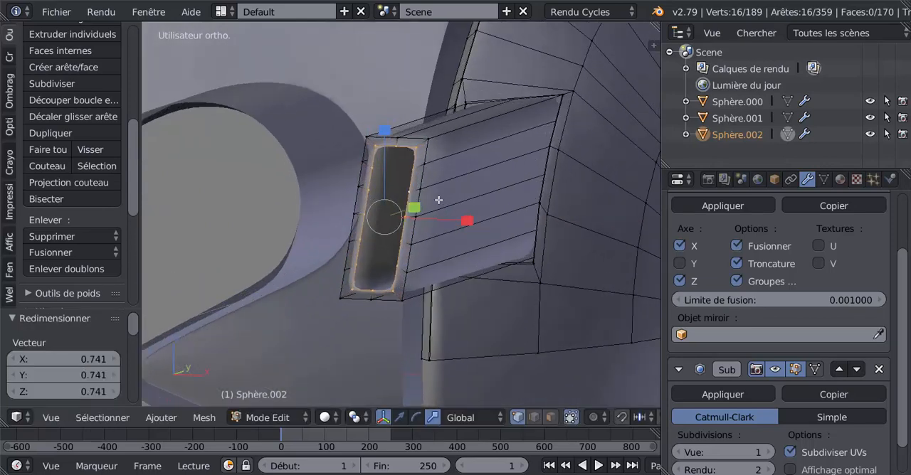
Add a loop cut around the rim of the arm's open end, slid toward its outer edge, and check it in Object mode.
{"action": "key", "text": "ctrl+r"}
{"action": "left_click", "coordinate": [420, 146]}
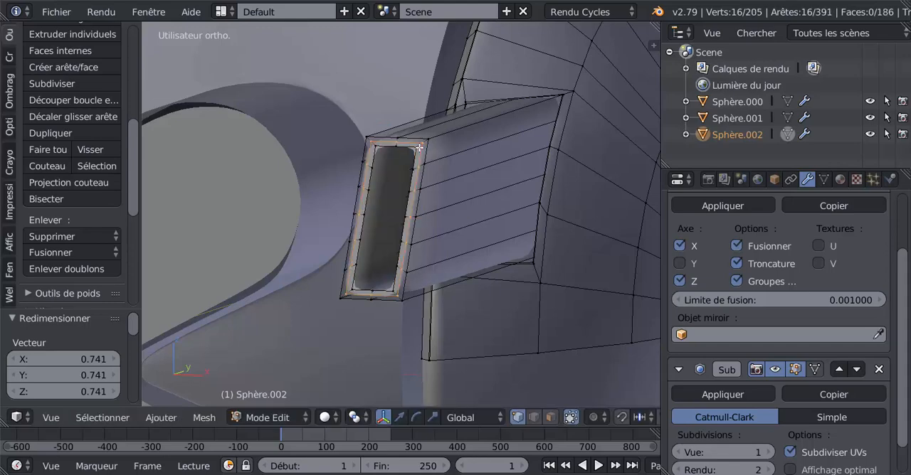
{"action": "left_click", "coordinate": [423, 145]}
{"action": "key", "text": "Tab"}
{"action": "key", "text": "Tab"}
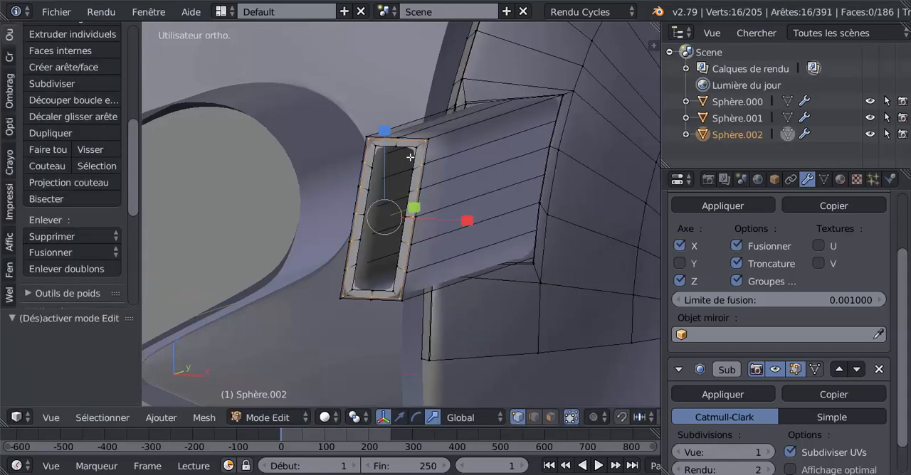
{"action": "key", "text": "Tab"}
{"action": "key", "text": "Tab"}
Select the inner edge loop of the arm's rim and scale it by 1.044, then by 1.101 along X.
{"action": "right_click", "coordinate": [405, 148], "text": "alt"}
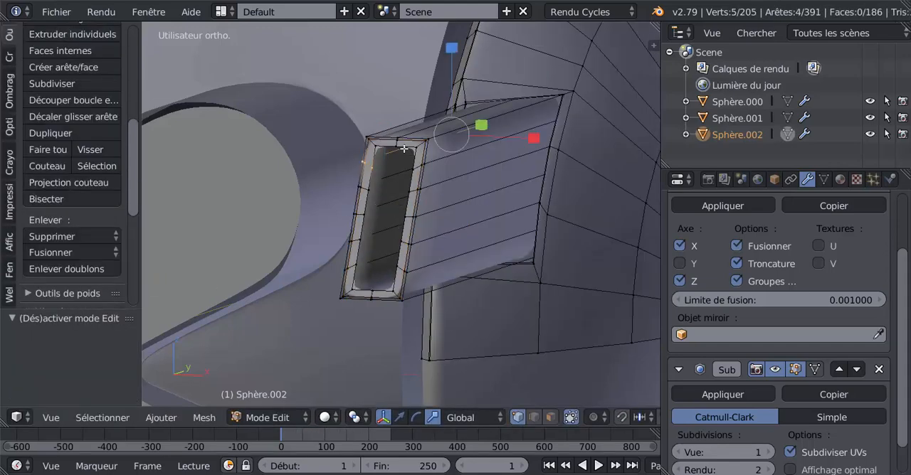
{"action": "right_click", "coordinate": [389, 144], "text": "alt"}
{"action": "middle_click_drag", "start_coordinate": [378, 220], "coordinate": [373, 231]}
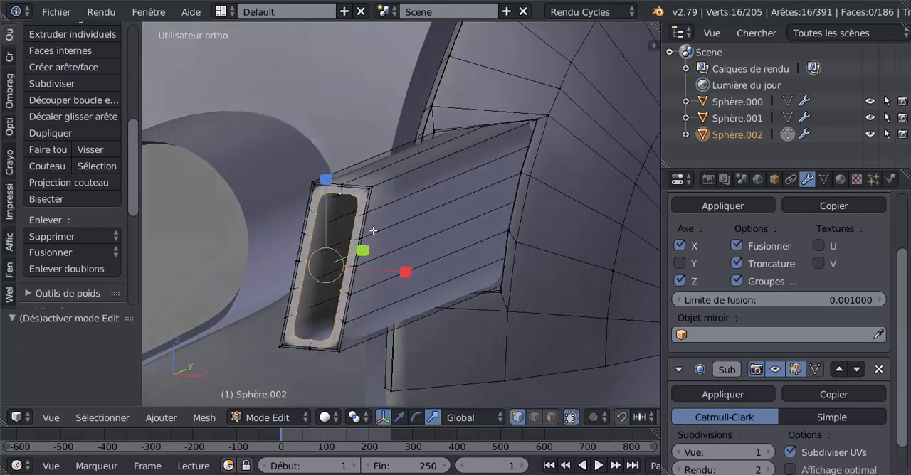
{"action": "key", "text": "s"}
{"action": "left_click", "coordinate": [389, 325]}
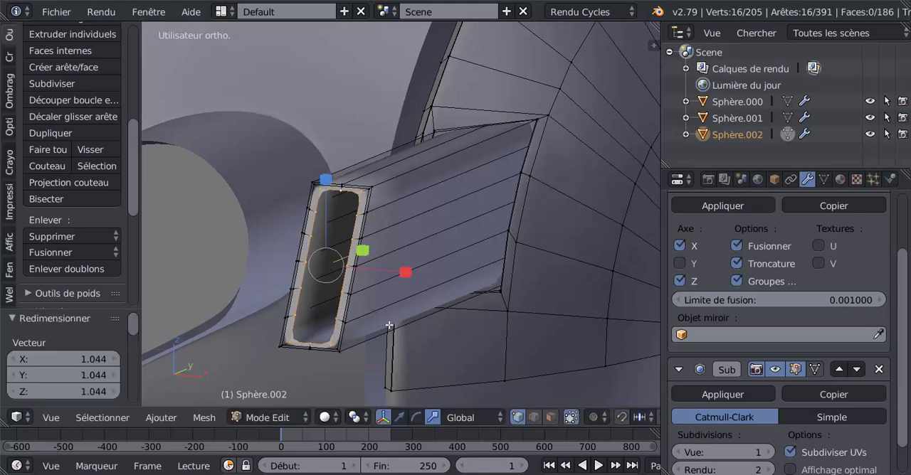
{"action": "key", "text": "s"}
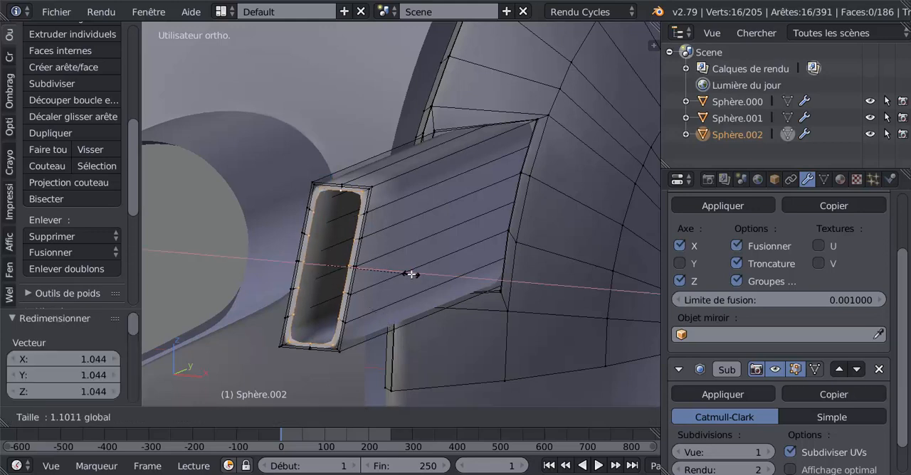
{"action": "left_click", "coordinate": [411, 274]}
Extrude the rim's inner edge loop and move it back into the arm to form inner walls, checking the result in Object mode.
{"action": "left_click", "coordinate": [401, 417]}
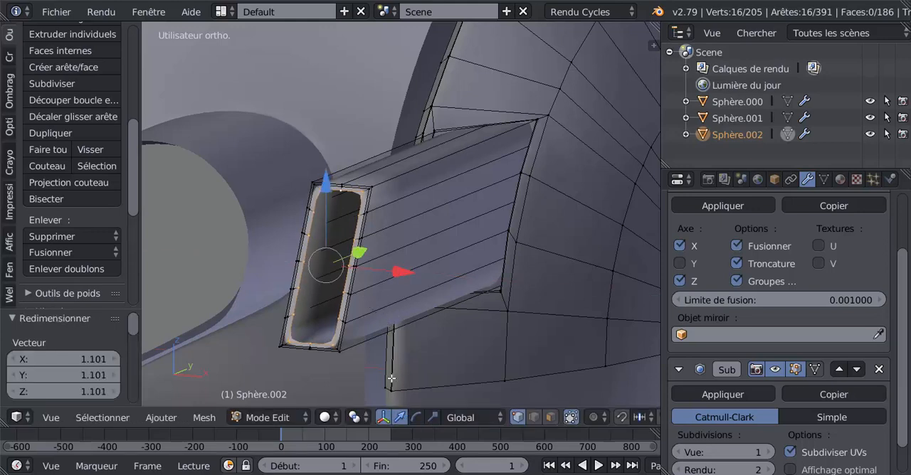
{"action": "middle_click_drag", "start_coordinate": [347, 313], "coordinate": [324, 327]}
{"action": "key", "text": "e"}
{"action": "right_click", "coordinate": [324, 327]}
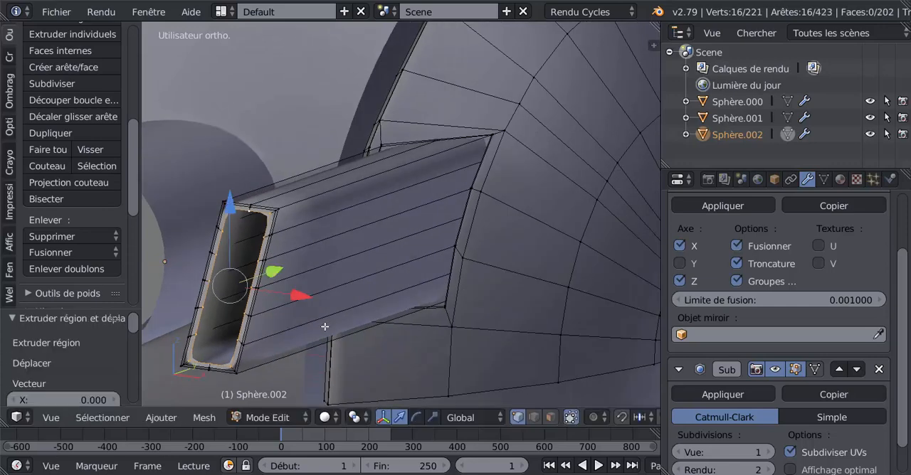
{"action": "left_click_drag", "start_coordinate": [262, 275], "coordinate": [330, 258]}
{"action": "key", "text": "Tab"}
{"action": "scroll", "coordinate": [331, 275], "scroll_direction": "down", "scroll_amount": 3}
{"action": "middle_click_drag", "start_coordinate": [336, 275], "coordinate": [425, 314]}
{"action": "key", "text": "Tab"}
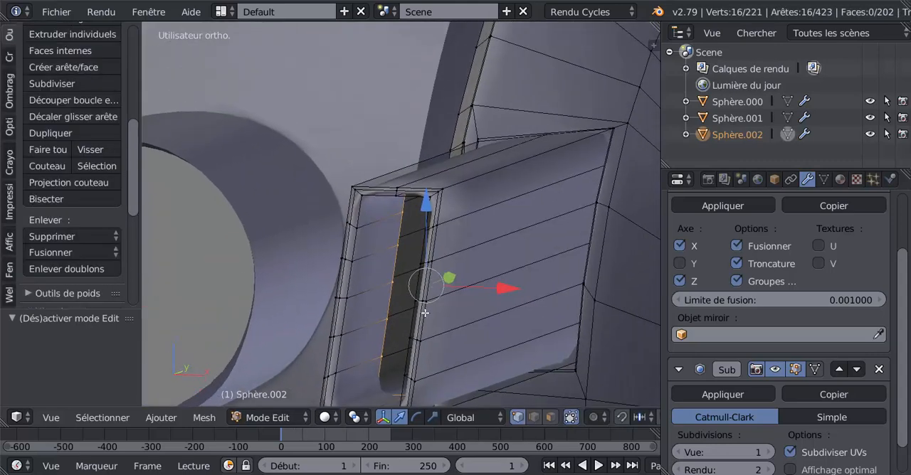
Set the Subdivision Surface modifier's view level to 2 and check the arm's open end in Object mode.
{"action": "scroll", "coordinate": [458, 234], "scroll_direction": "up", "scroll_amount": 2}
{"action": "scroll", "coordinate": [461, 240], "scroll_direction": "down", "scroll_amount": 3}
{"action": "scroll", "coordinate": [733, 406], "scroll_direction": "down", "scroll_amount": 2}
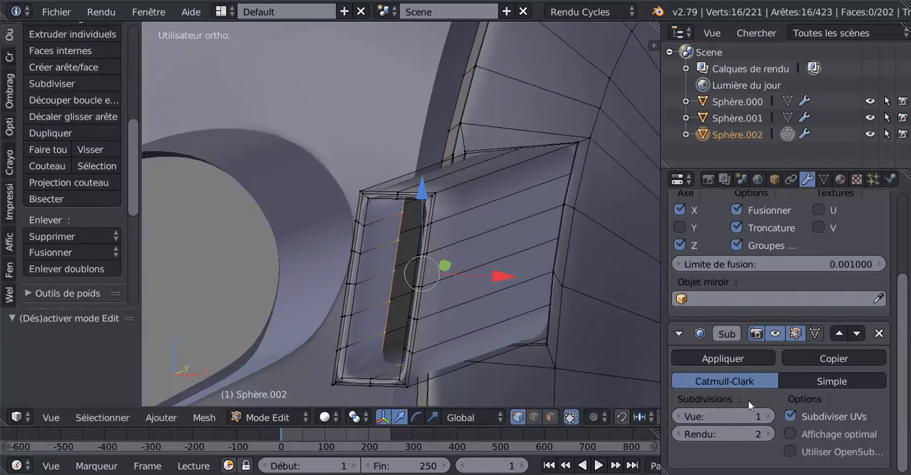
{"action": "left_click", "coordinate": [771, 417]}
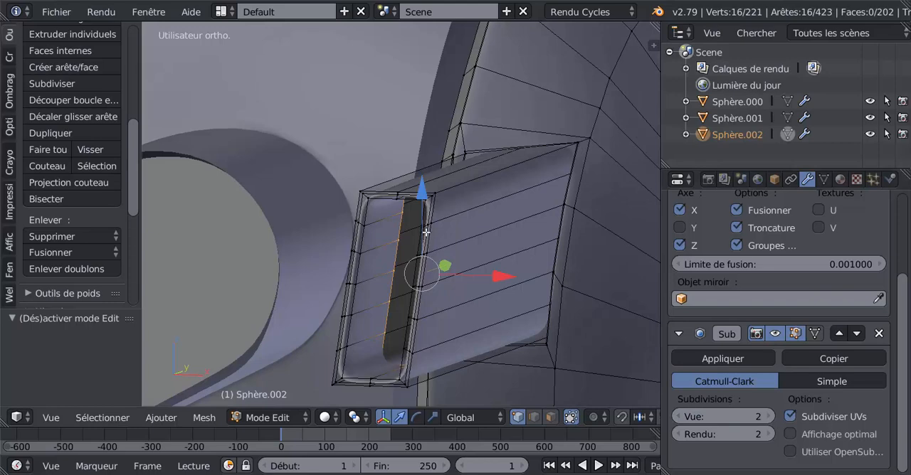
{"action": "key", "text": "Tab"}
{"action": "scroll", "coordinate": [431, 242], "scroll_direction": "up", "scroll_amount": 2}
{"action": "key", "text": "Tab"}
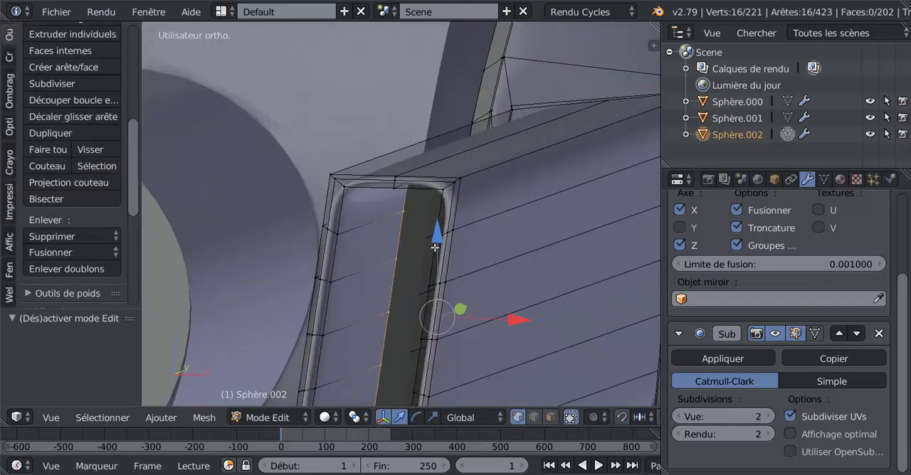
Add two loop cuts around the rim of the arm's open end and check its edges in Object mode.
{"action": "scroll", "coordinate": [434, 249], "scroll_direction": "up", "scroll_amount": 1}
{"action": "key", "text": "ctrl+r"}
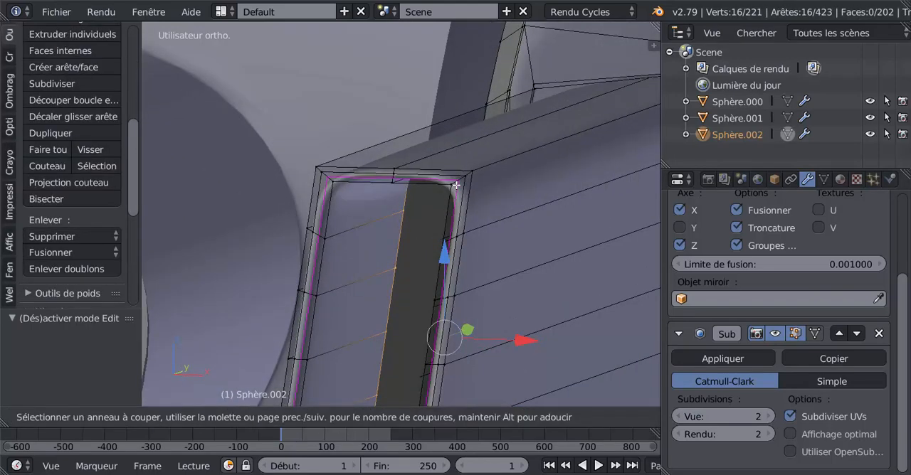
{"action": "scroll", "coordinate": [455, 185], "scroll_direction": "up", "scroll_amount": 1}
{"action": "left_click", "coordinate": [456, 185]}
{"action": "left_click", "coordinate": [456, 185]}
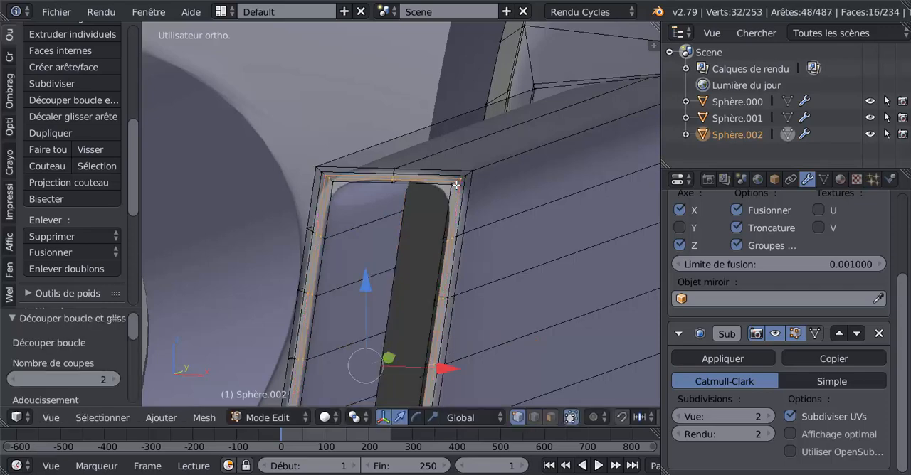
{"action": "key", "text": "Tab"}
{"action": "scroll", "coordinate": [456, 186], "scroll_direction": "down", "scroll_amount": 3}
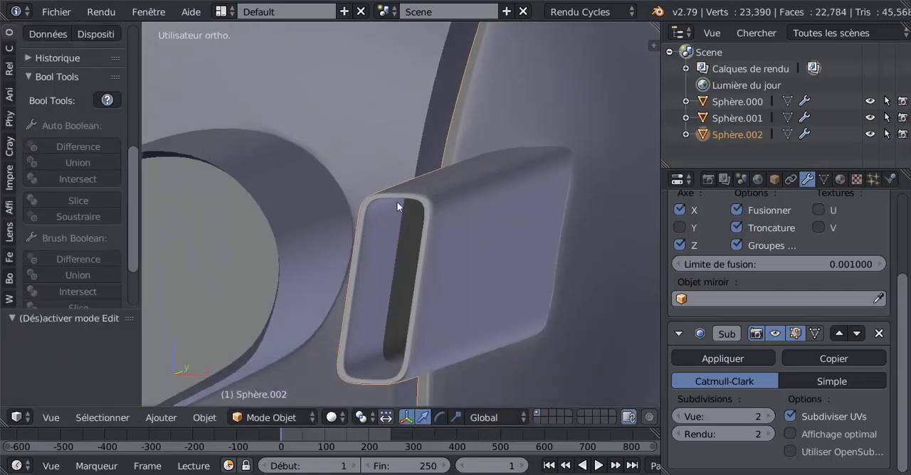
Examine the side panel's curved outer surface and its mirrored arms from several angles in Object mode.
{"action": "middle_click_drag", "start_coordinate": [427, 325], "coordinate": [457, 226]}
{"action": "key", "text": "Tab"}
{"action": "key", "text": "Tab"}
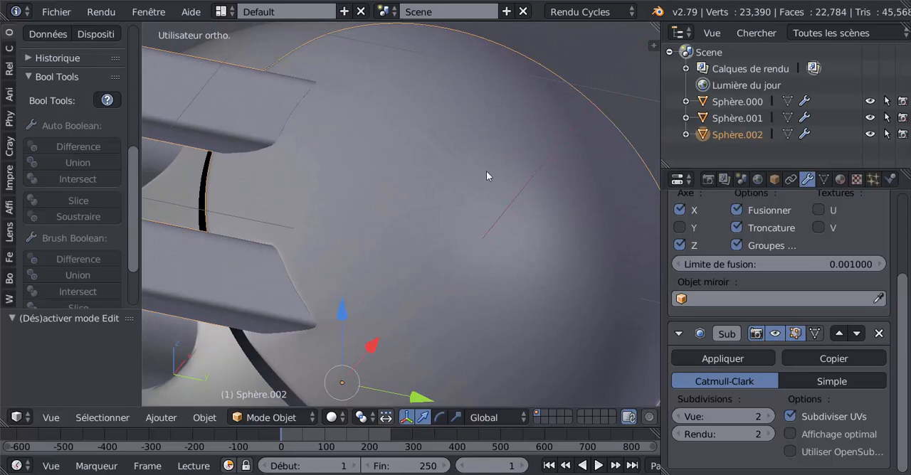
{"action": "middle_click_drag", "start_coordinate": [526, 205], "coordinate": [493, 257]}
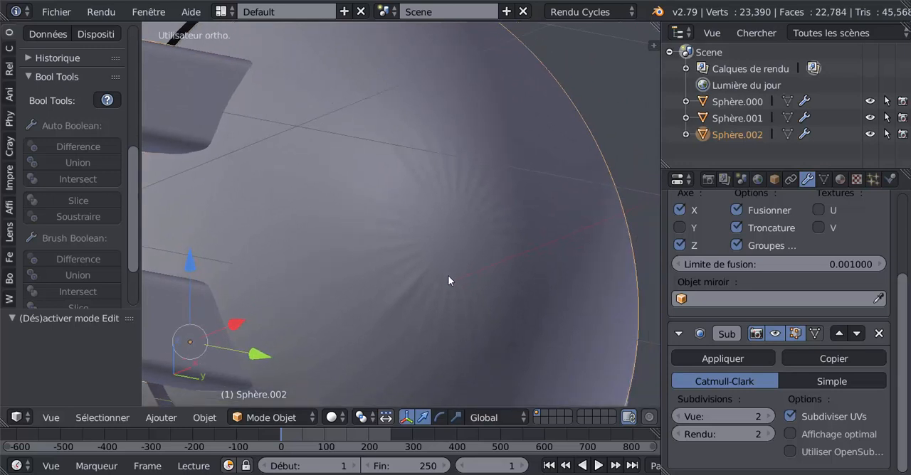
{"action": "scroll", "coordinate": [452, 263], "scroll_direction": "down", "scroll_amount": 4}
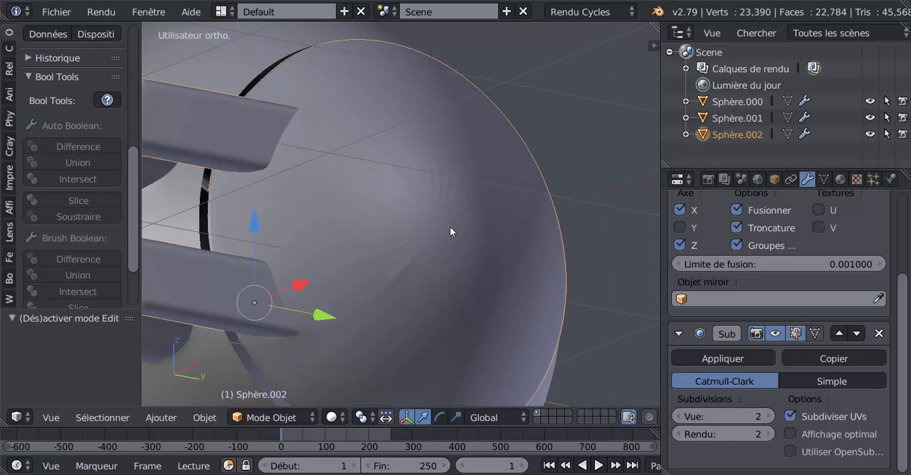
{"action": "mouse_move", "coordinate": [460, 260]}
{"action": "middle_mouse_down"}
{"action": "mouse_move", "coordinate": [476, 258]}
{"action": "mouse_move", "coordinate": [466, 265]}
{"action": "middle_mouse_up"}
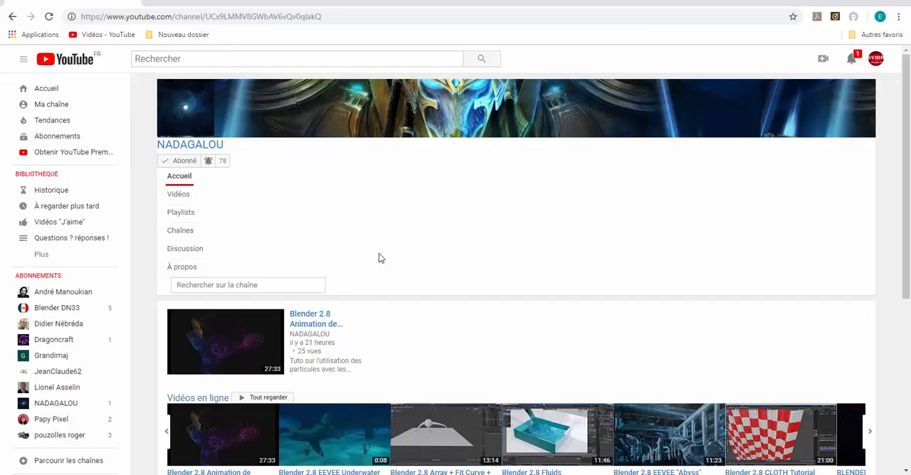
On YouTube, look through the NADAGALOU channel page and open its featured video "Blender 2.8 Animation de Particules avec Shapes key".
{"action": "scroll", "coordinate": [388, 258], "scroll_direction": "down", "scroll_amount": 1}
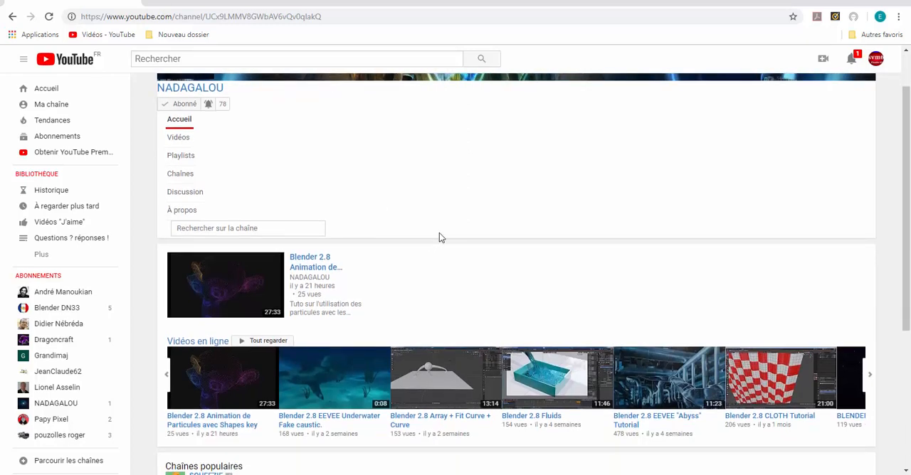
{"action": "scroll", "coordinate": [440, 233], "scroll_direction": "up", "scroll_amount": 1}
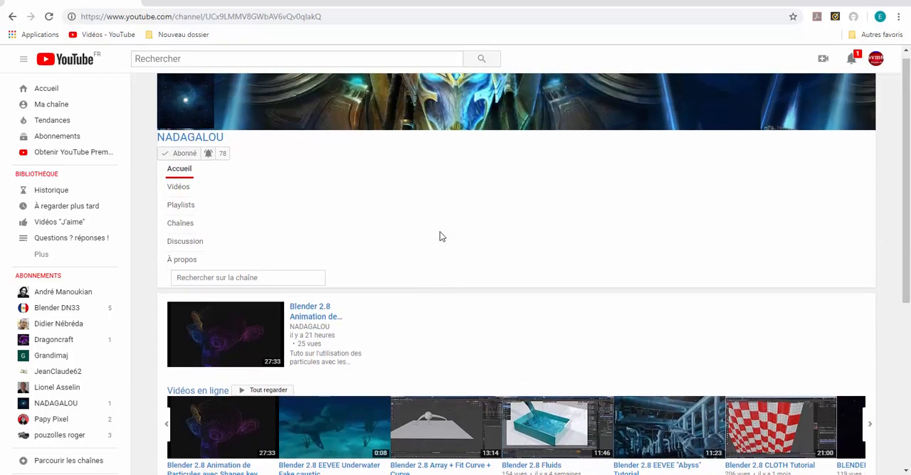
{"action": "scroll", "coordinate": [441, 232], "scroll_direction": "down", "scroll_amount": 1}
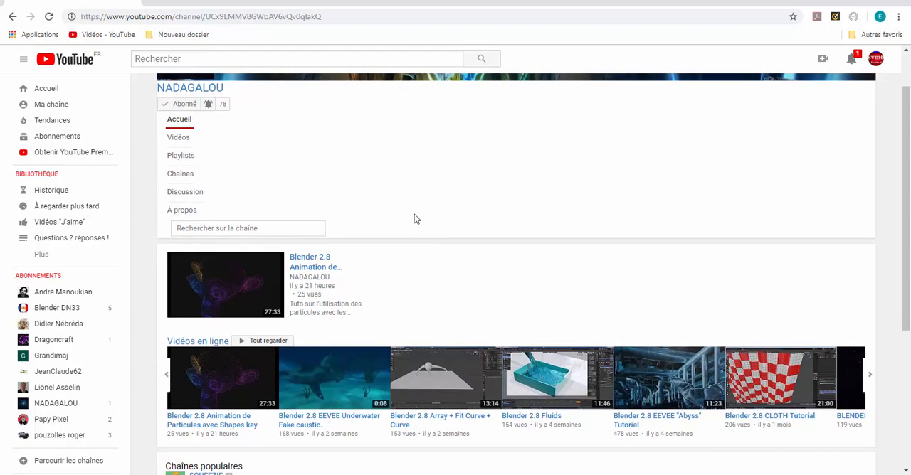
{"action": "scroll", "coordinate": [415, 218], "scroll_direction": "up", "scroll_amount": 1}
{"action": "scroll", "coordinate": [415, 217], "scroll_direction": "down", "scroll_amount": 1}
{"action": "left_click", "coordinate": [223, 296]}
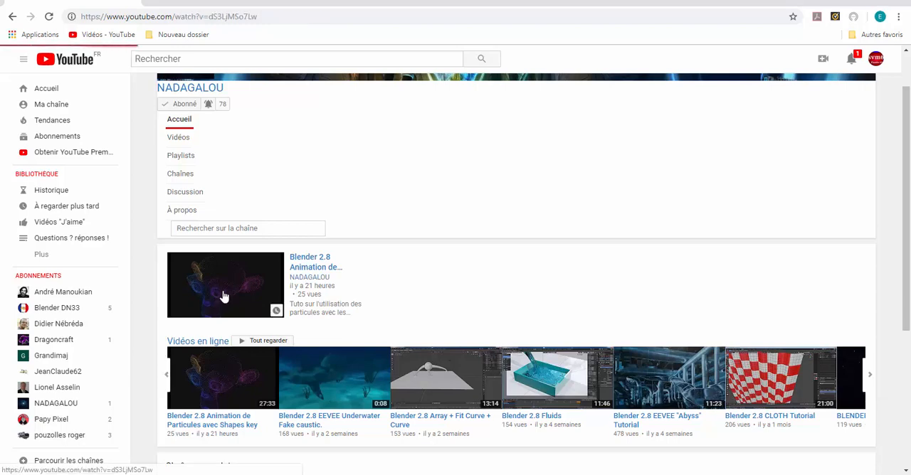
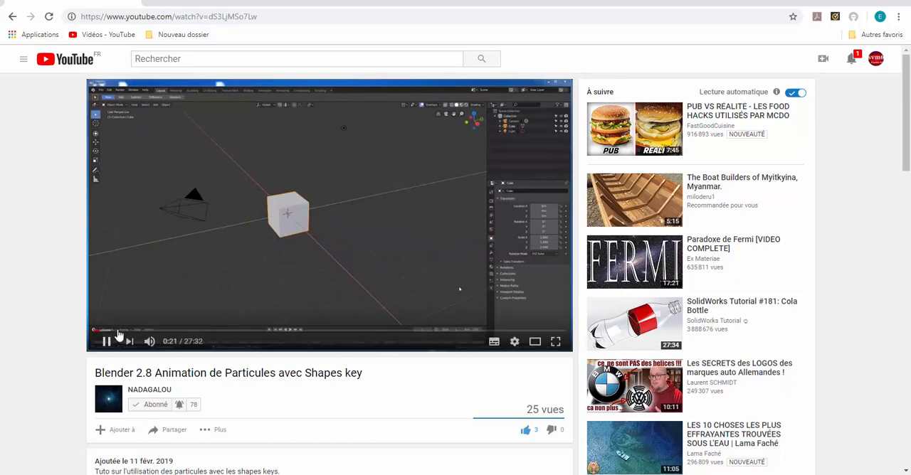
Pause the playing YouTube video "Blender 2.8 Animation de Particules avec Shapes key".
{"action": "left_click", "coordinate": [105, 343]}
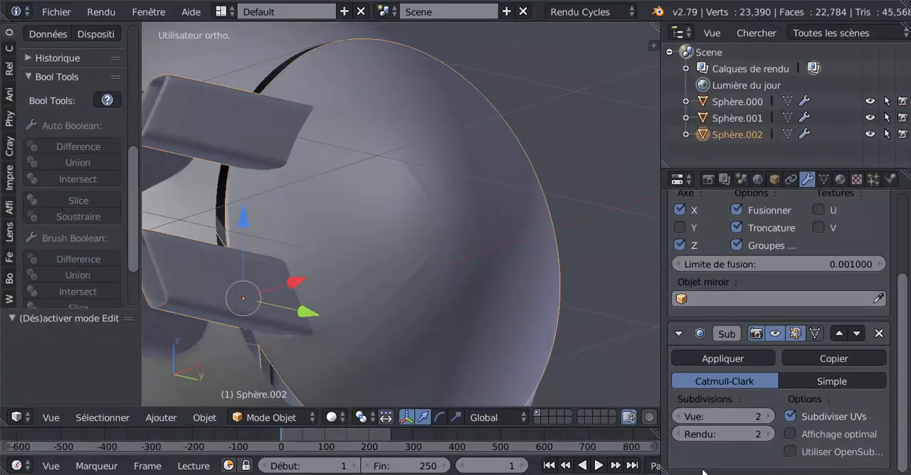
Switch back to Blender, inspect the side panel's arms, and widen the 3D view by narrowing the outliner and properties editors.
{"action": "scroll", "coordinate": [478, 297], "scroll_direction": "down", "scroll_amount": 1}
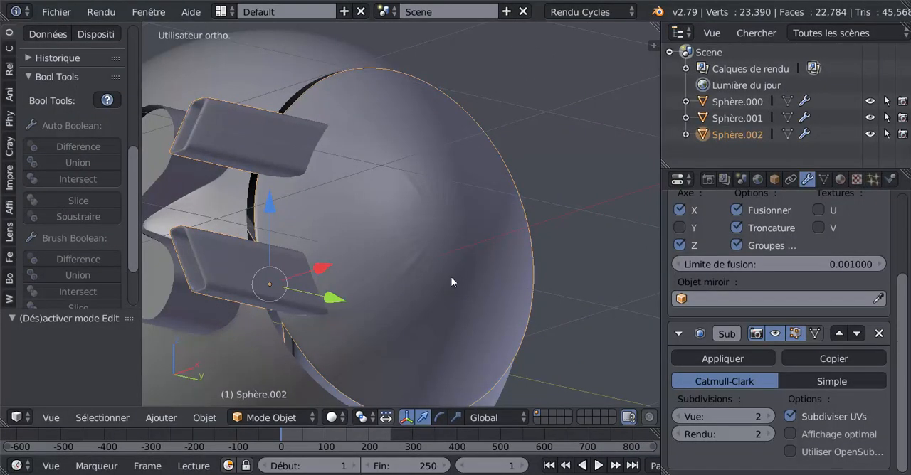
{"action": "middle_click_drag", "start_coordinate": [451, 282], "coordinate": [488, 308]}
{"action": "scroll", "coordinate": [488, 312], "scroll_direction": "up", "scroll_amount": 2}
{"action": "middle_click_drag", "start_coordinate": [419, 278], "coordinate": [467, 244]}
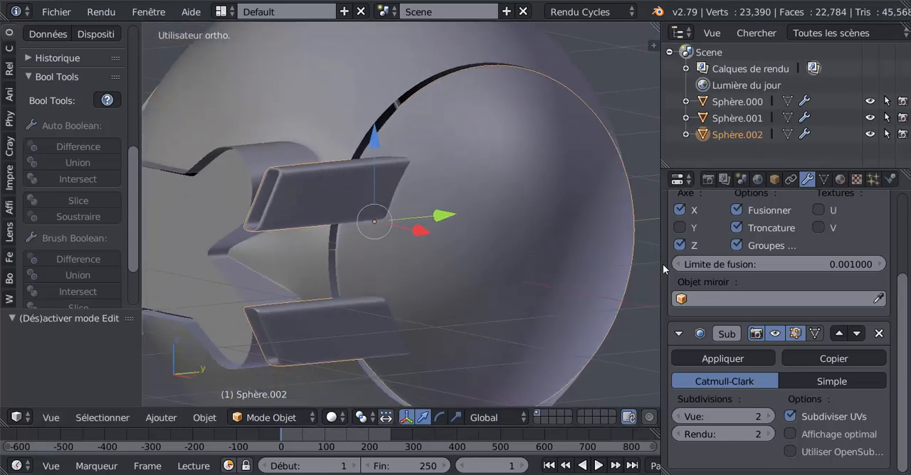
{"action": "left_click_drag", "start_coordinate": [659, 267], "coordinate": [813, 262]}
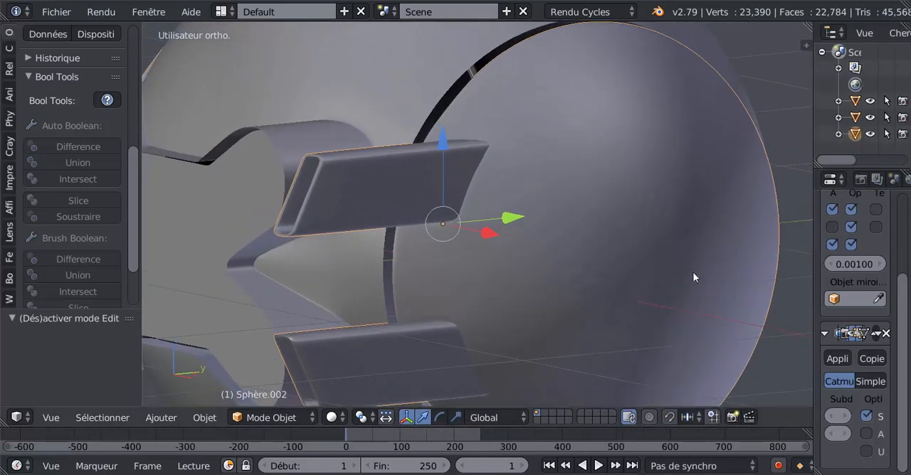
{"action": "scroll", "coordinate": [684, 274], "scroll_direction": "down", "scroll_amount": 1}
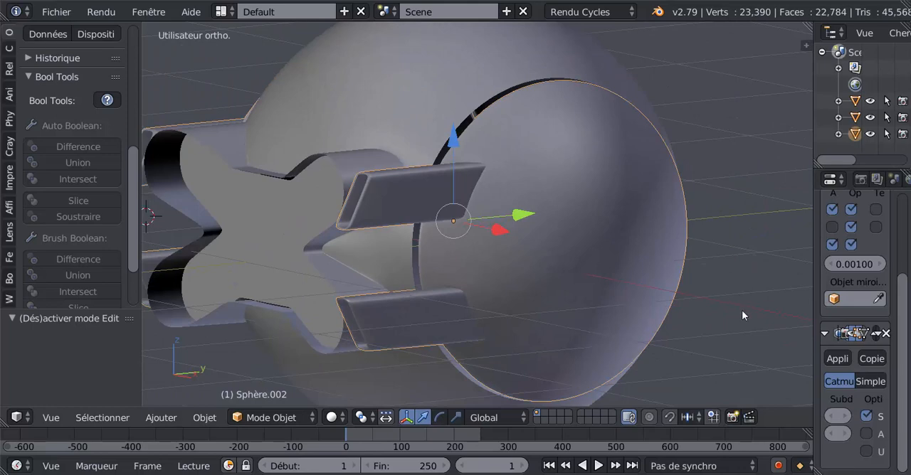